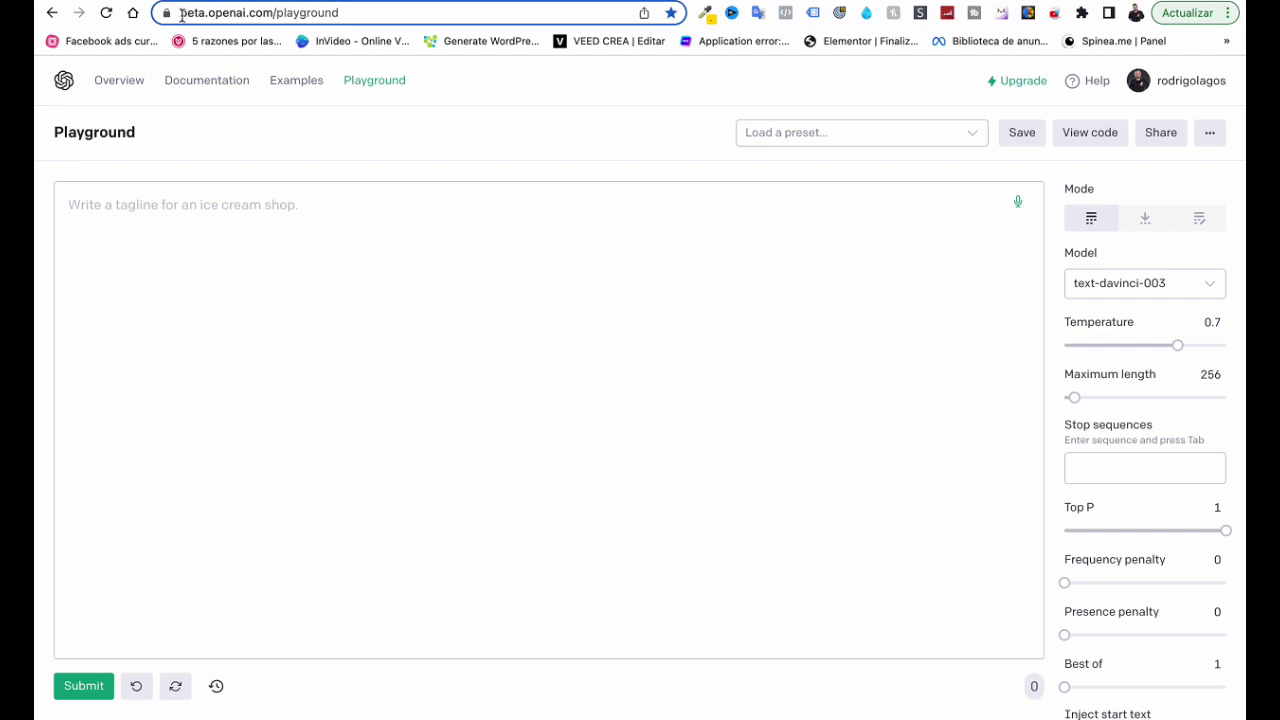
left_click(180, 12)
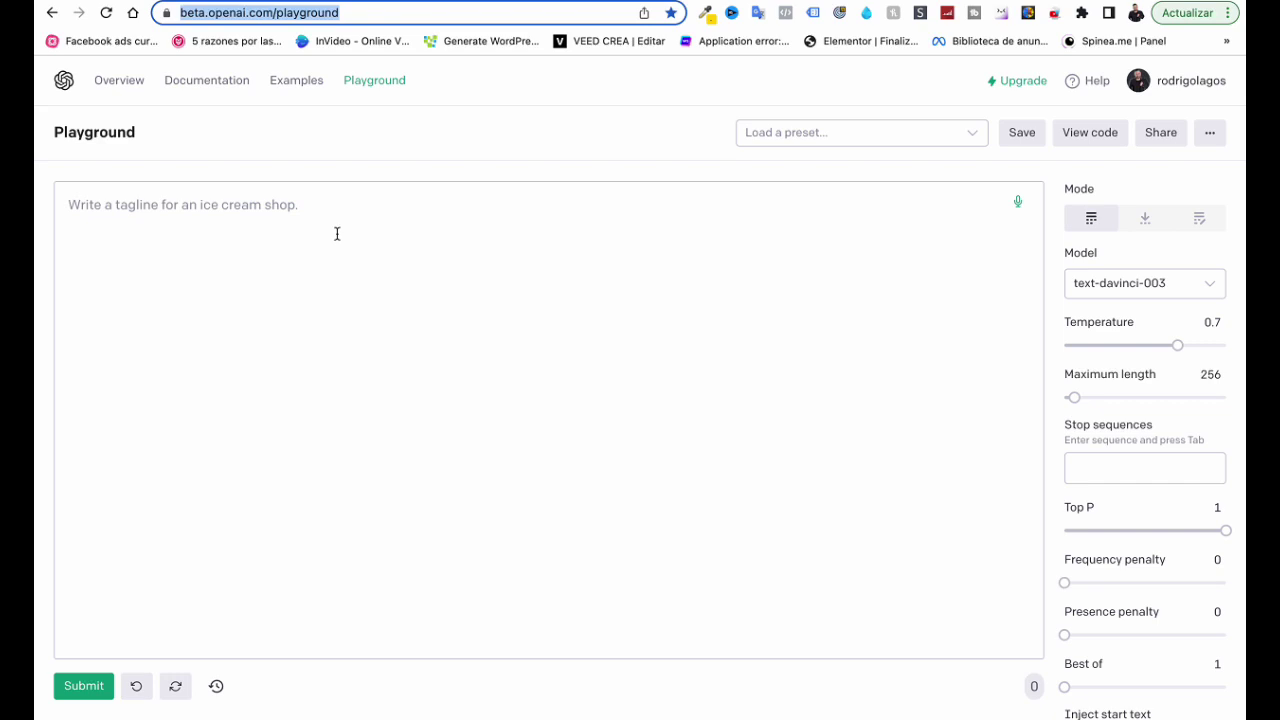
left_click(217, 222)
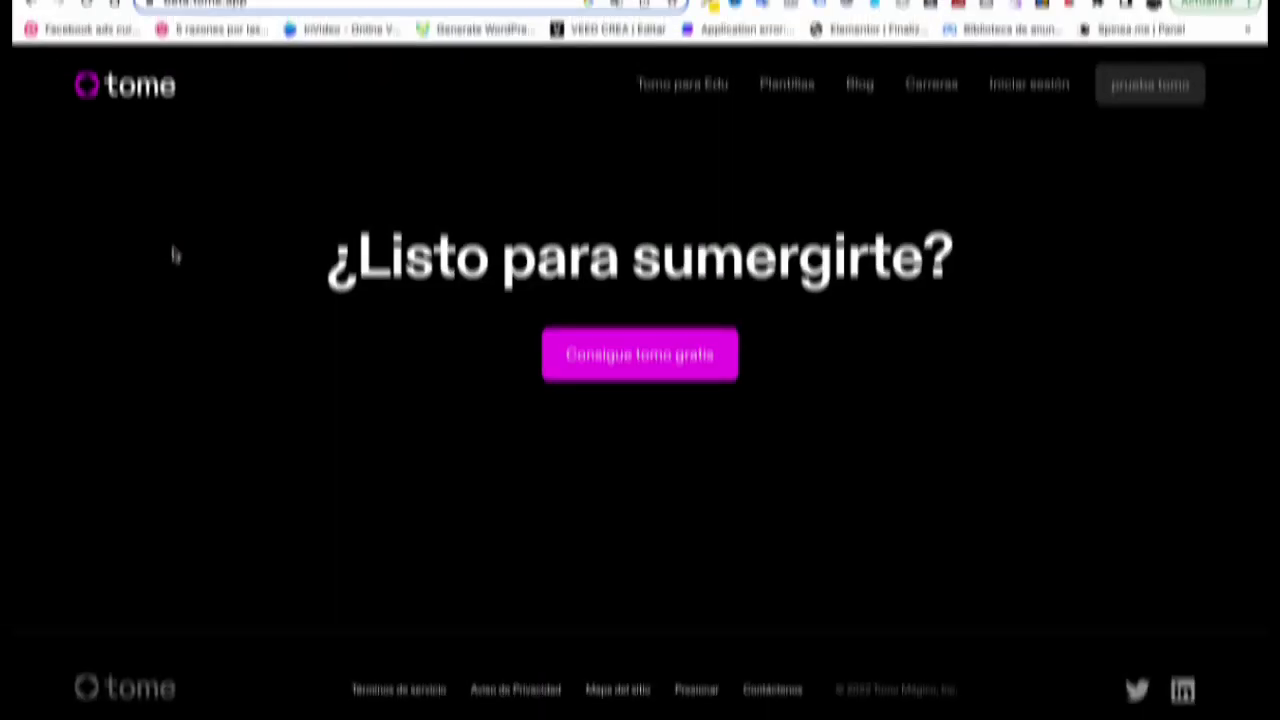
Reload the Tome landing page, translate it into Spanish and look over its presentation demo
left_click(106, 13)
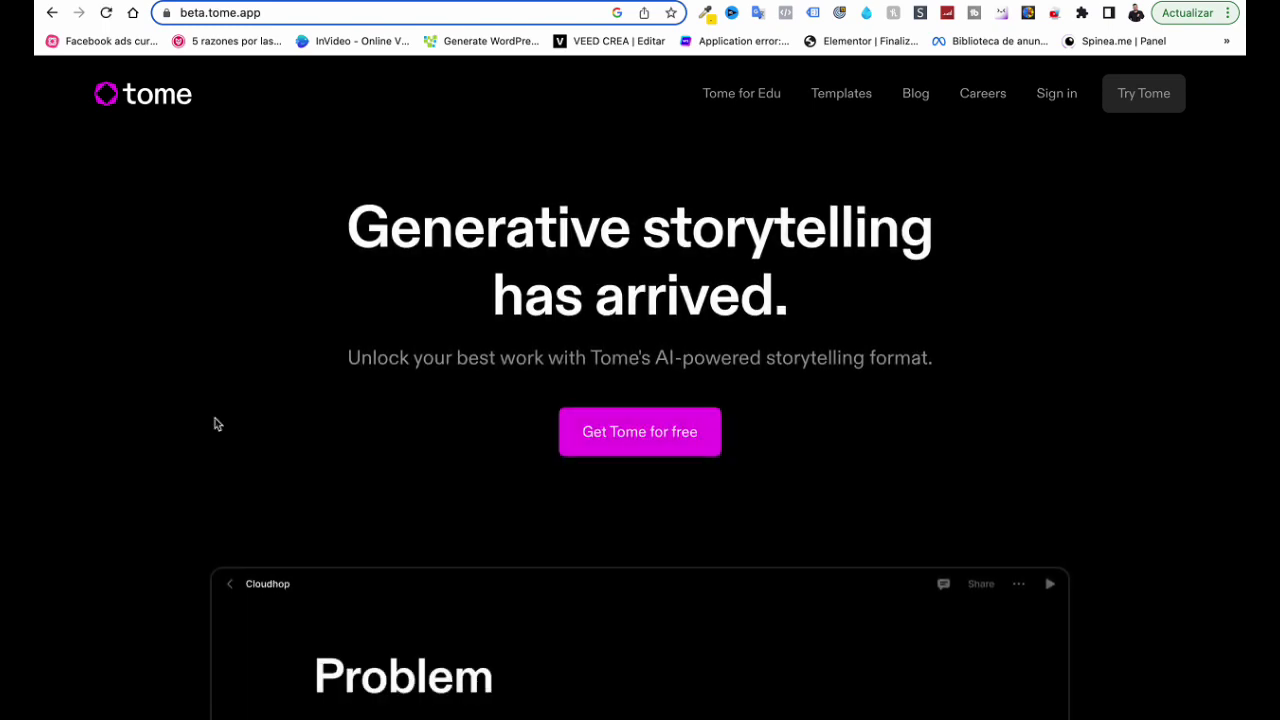
right_click(228, 252)
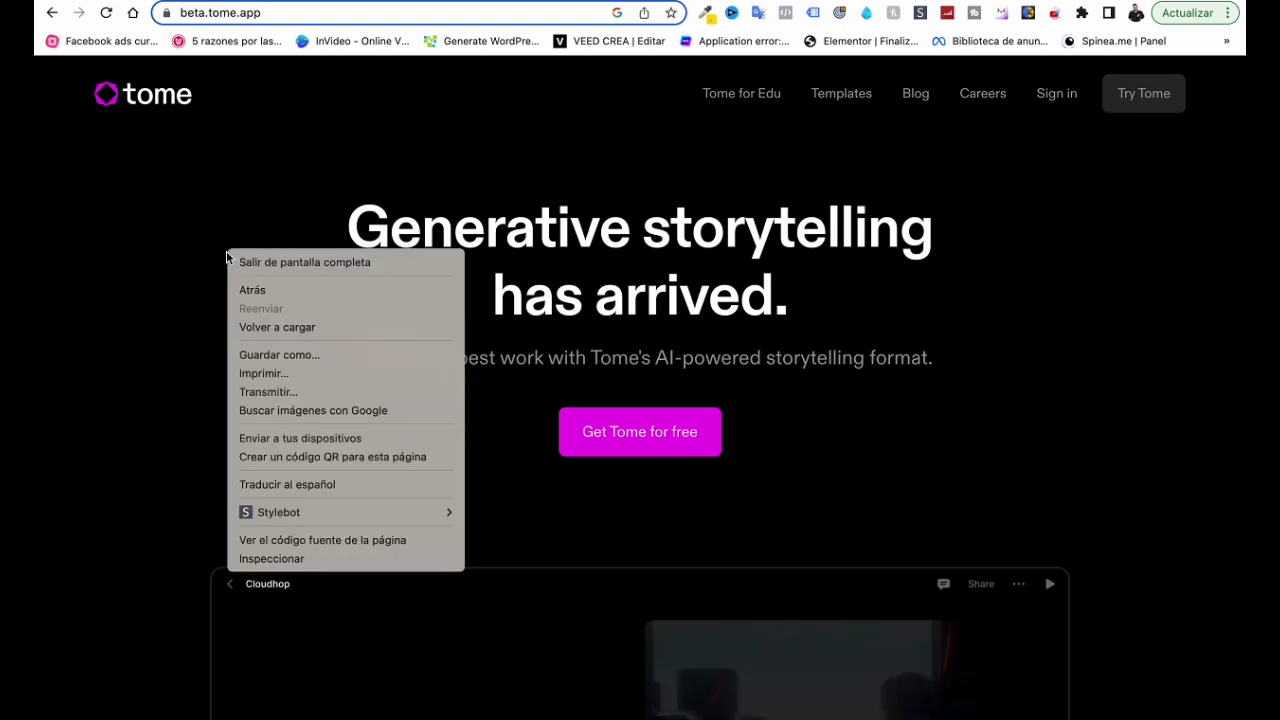
left_click(292, 484)
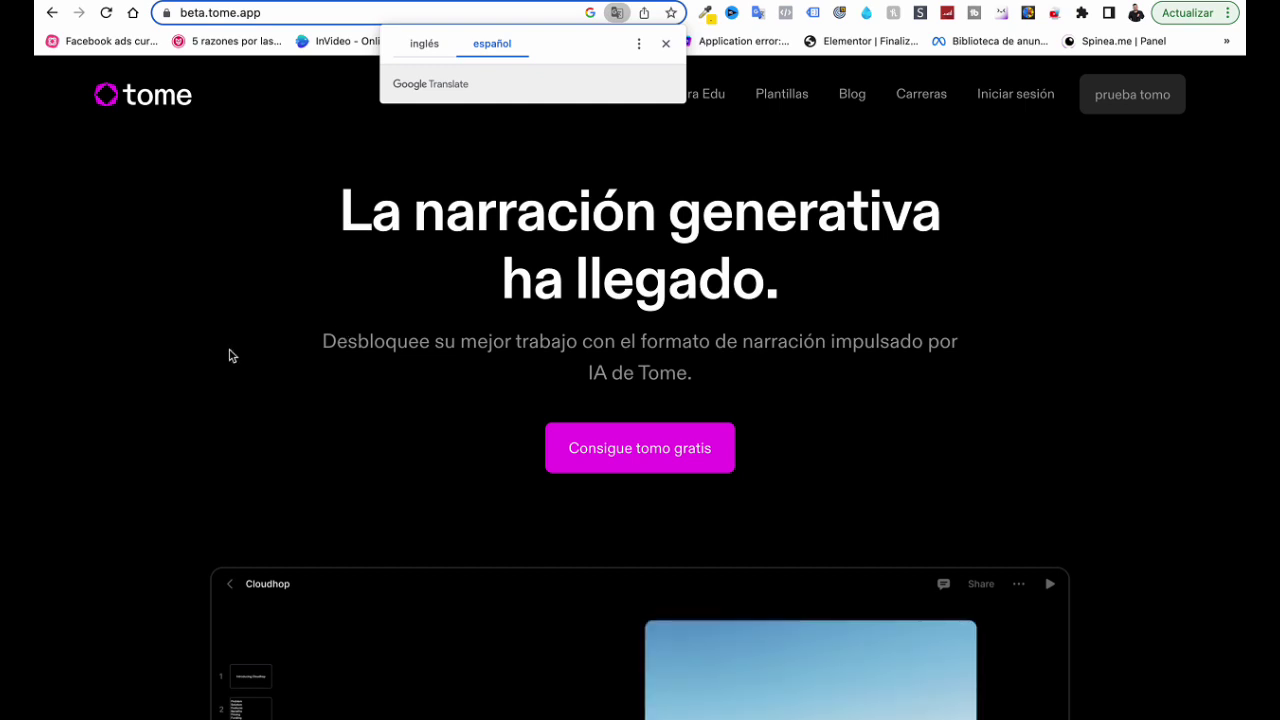
scroll(229, 374, "down", 5)
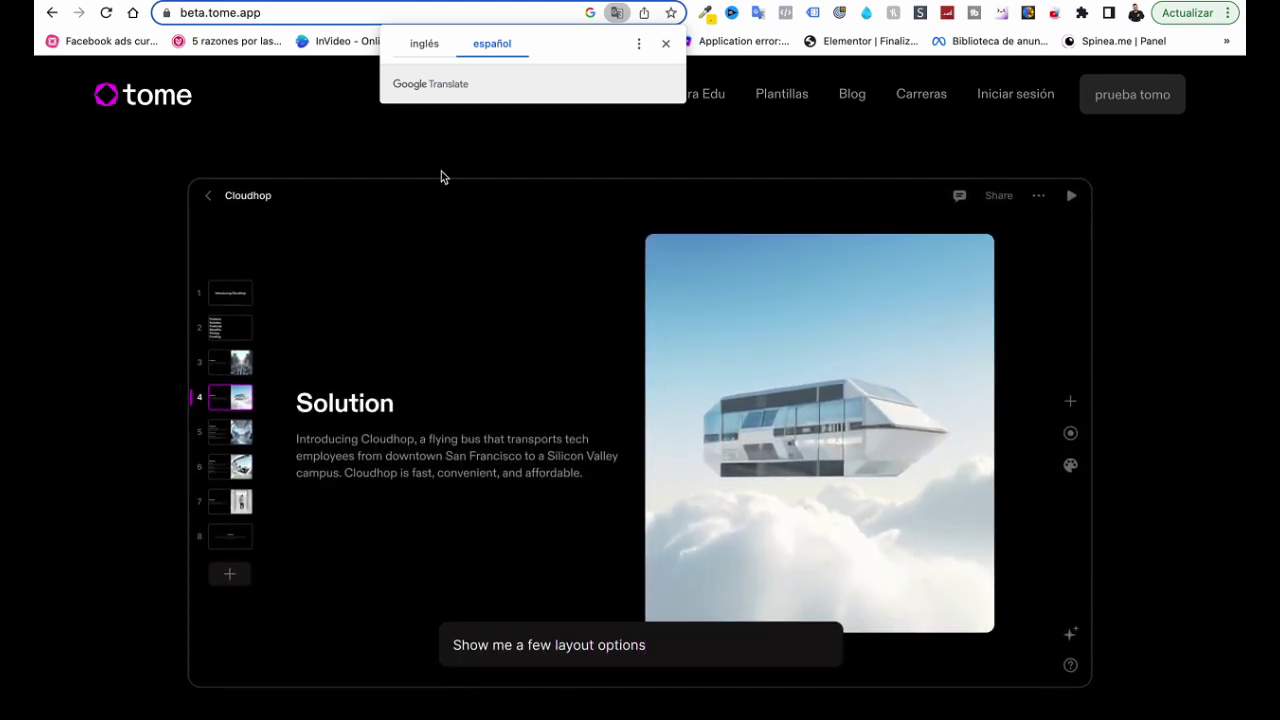
scroll(748, 274, "up", 3)
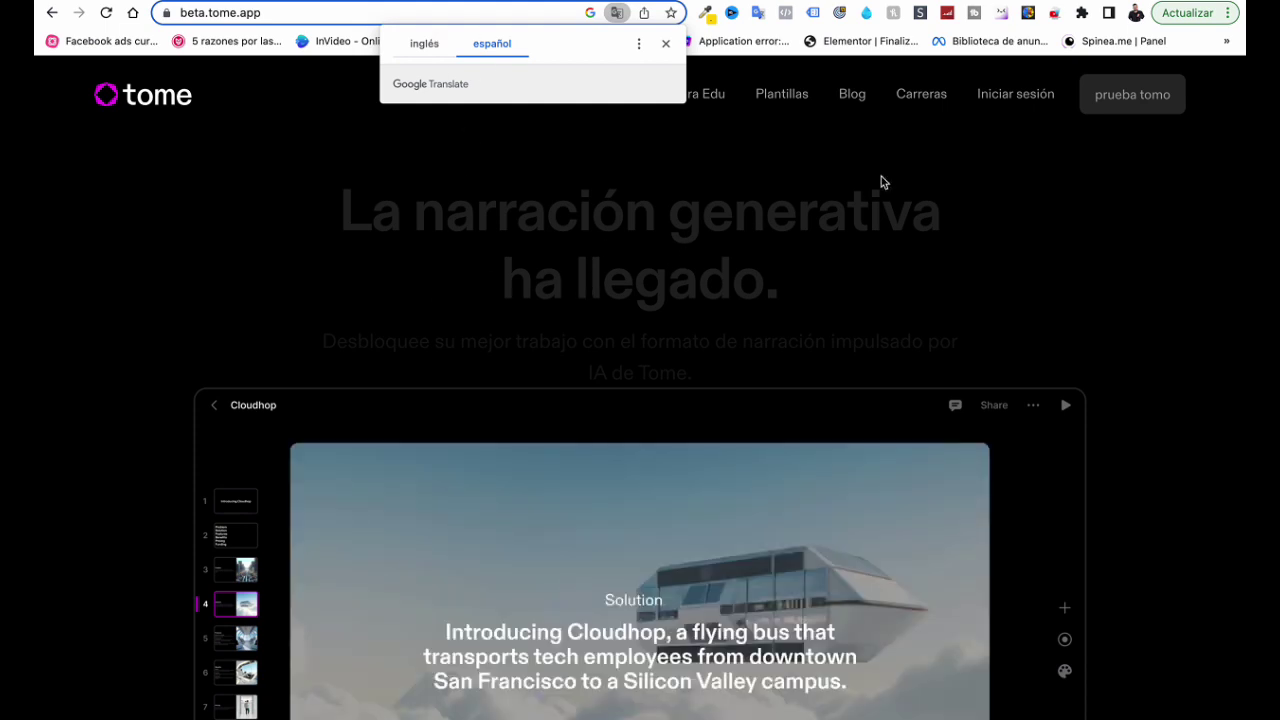
scroll(880, 178, "down", 3)
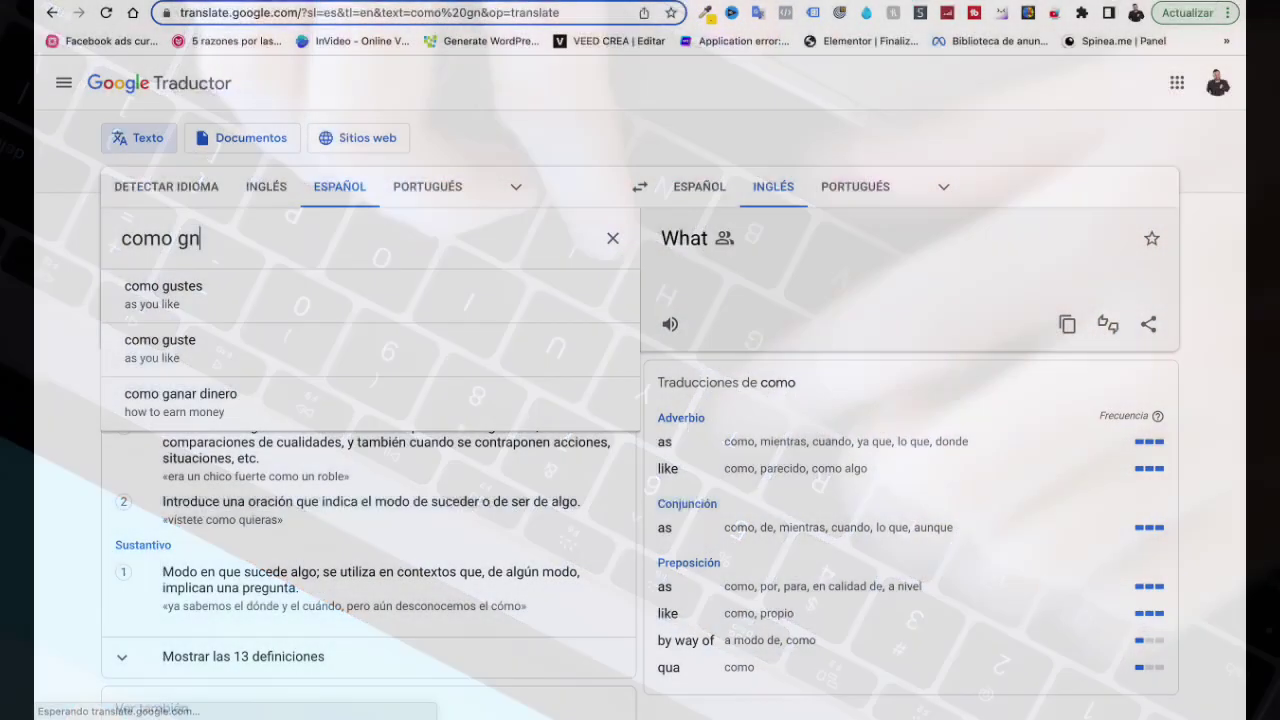
In Google Translate, translate "como ganar dinero en internet" from Spanish to English and copy the translation
type("ar")
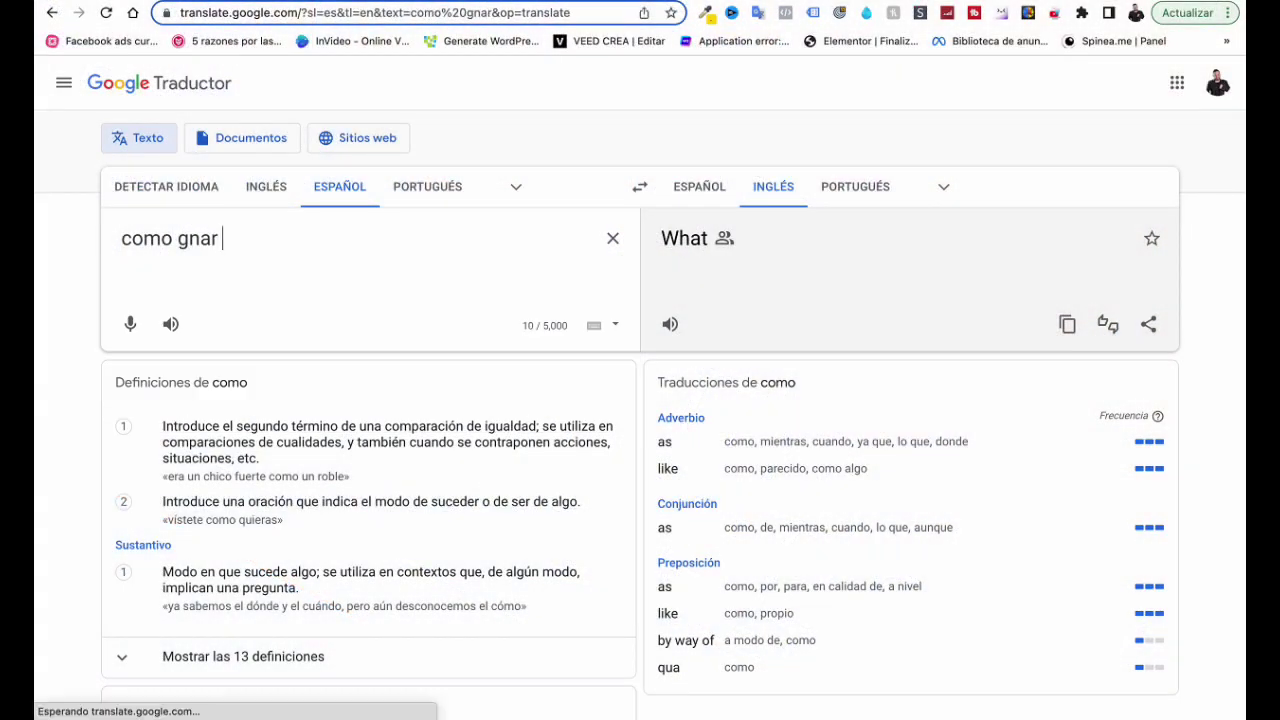
key("BackSpace")
type("ana")
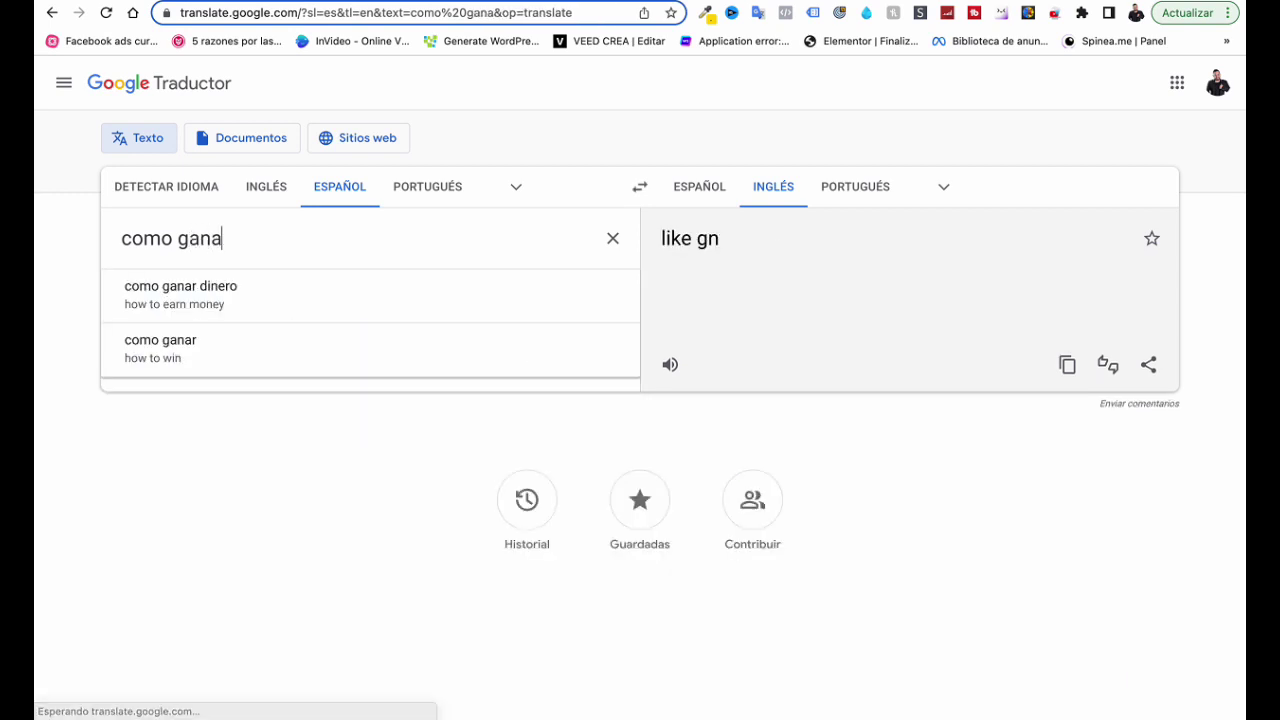
type("r dinero ")
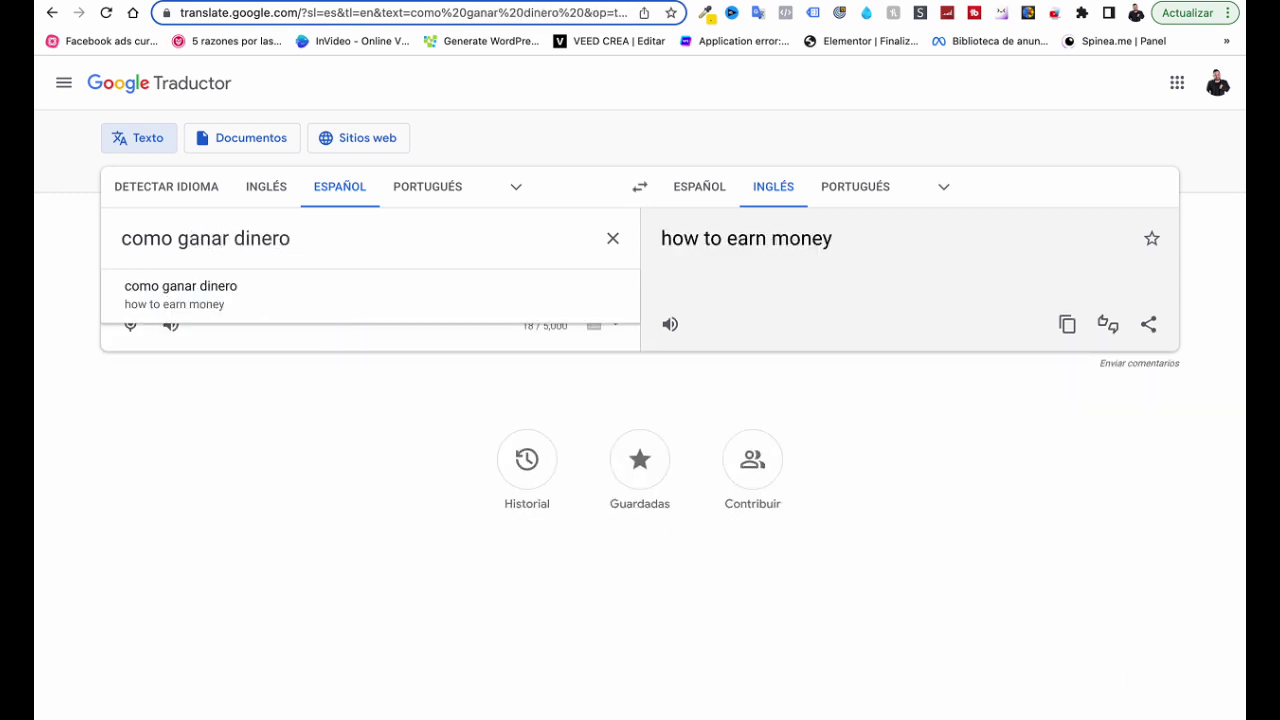
type("en internet")
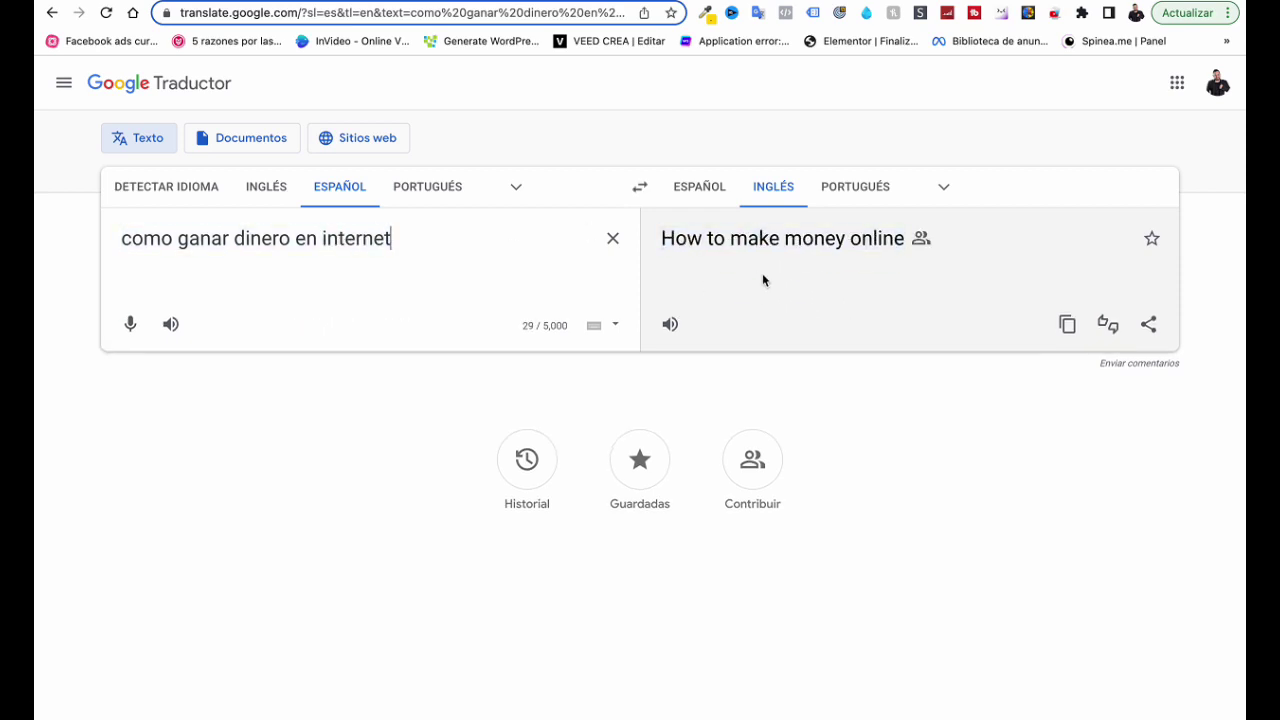
left_click(1067, 324)
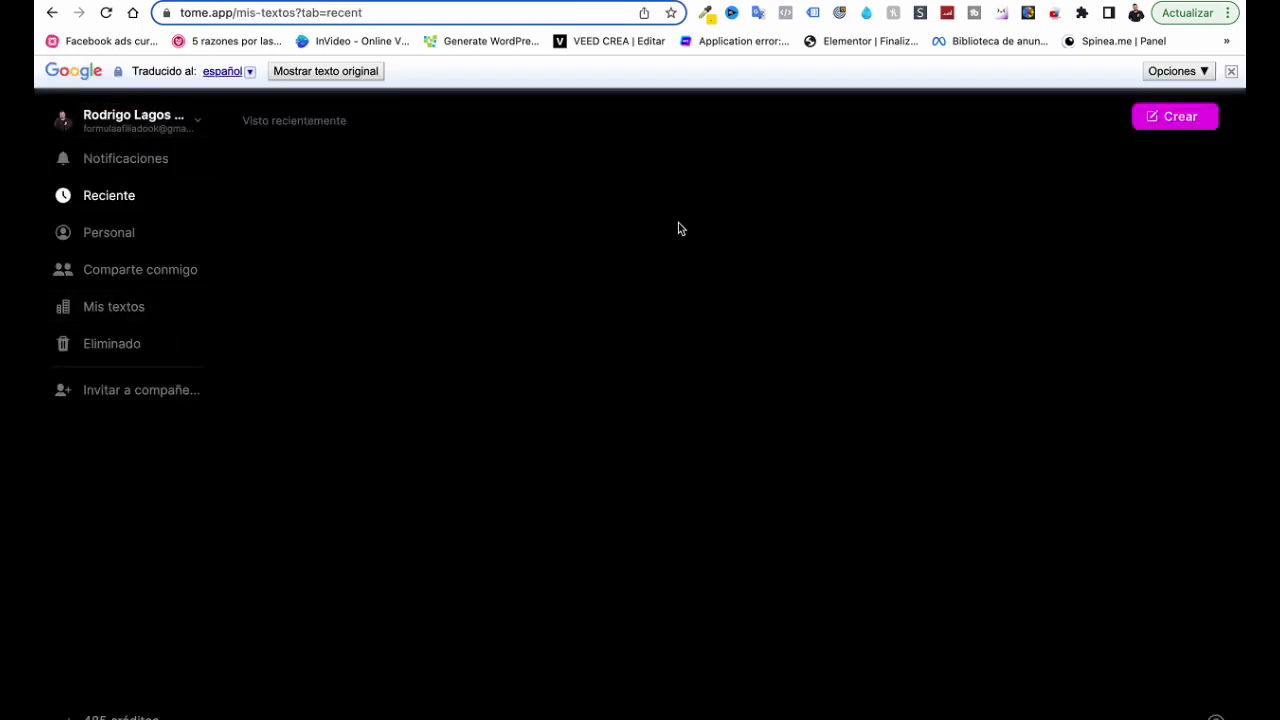
Create a new tome in Tome and paste the copied English phrase as the presentation prompt
left_click(1160, 123)
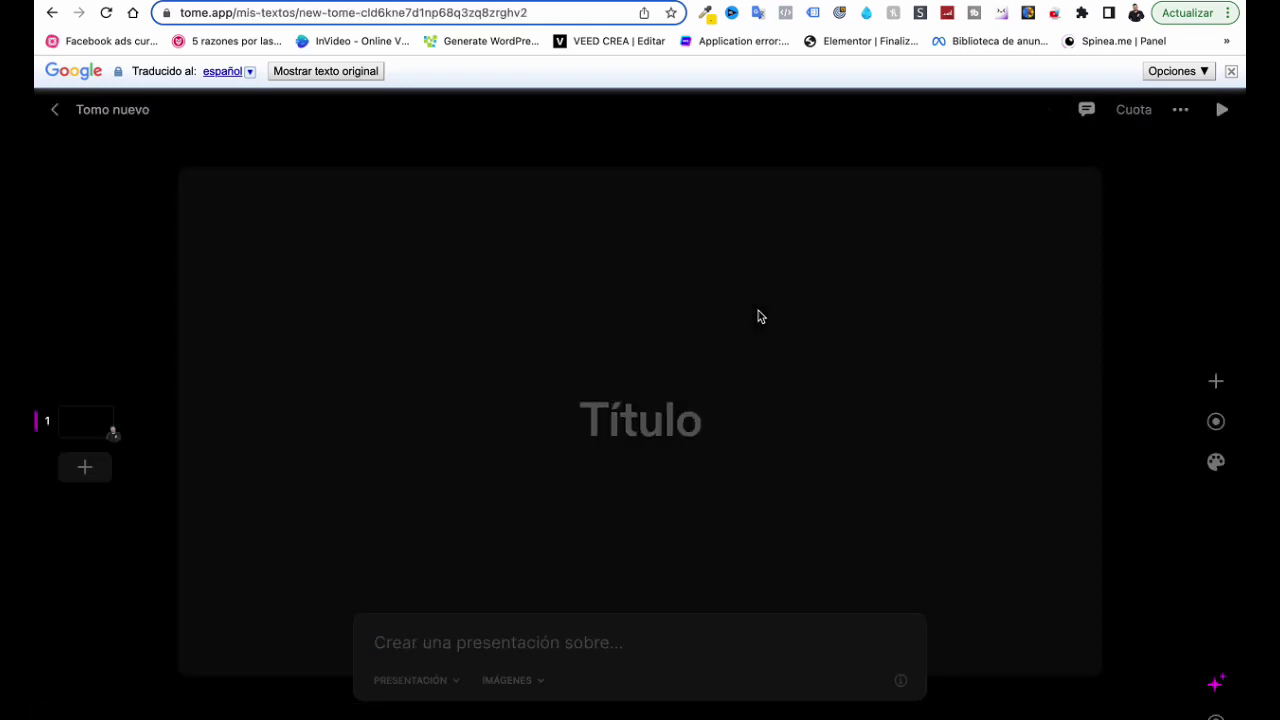
right_click(447, 641)
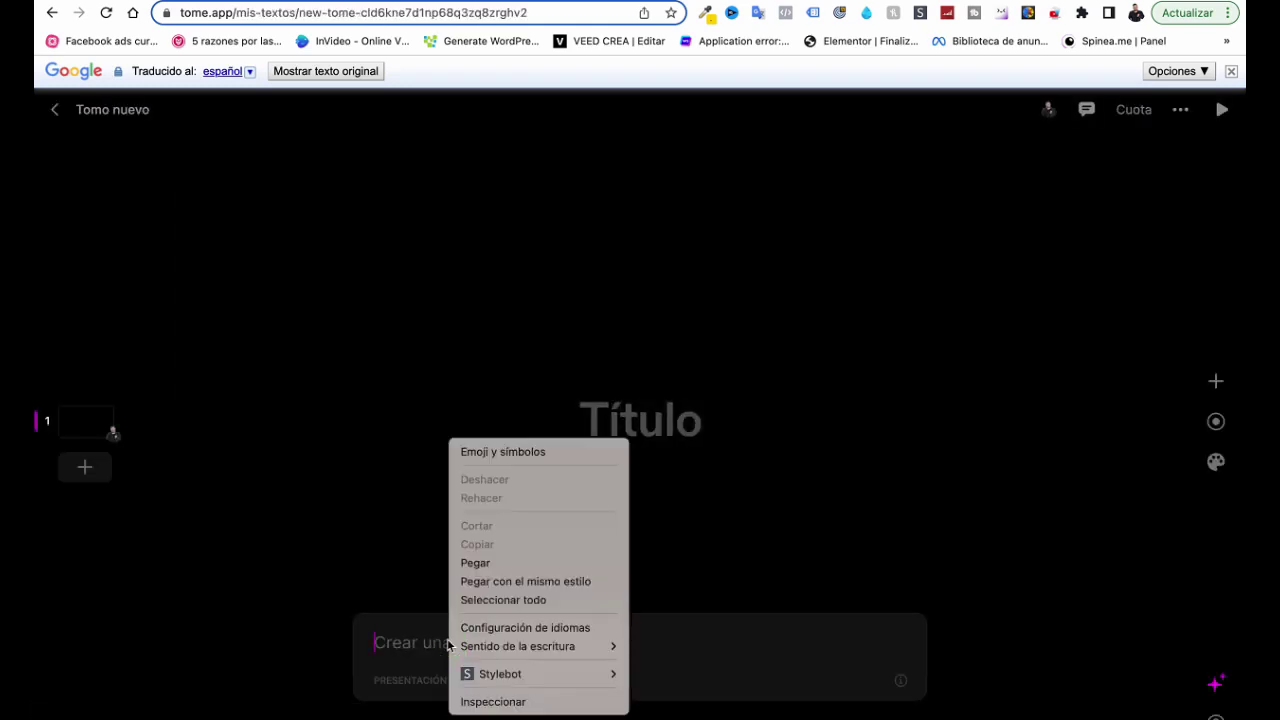
left_click(472, 565)
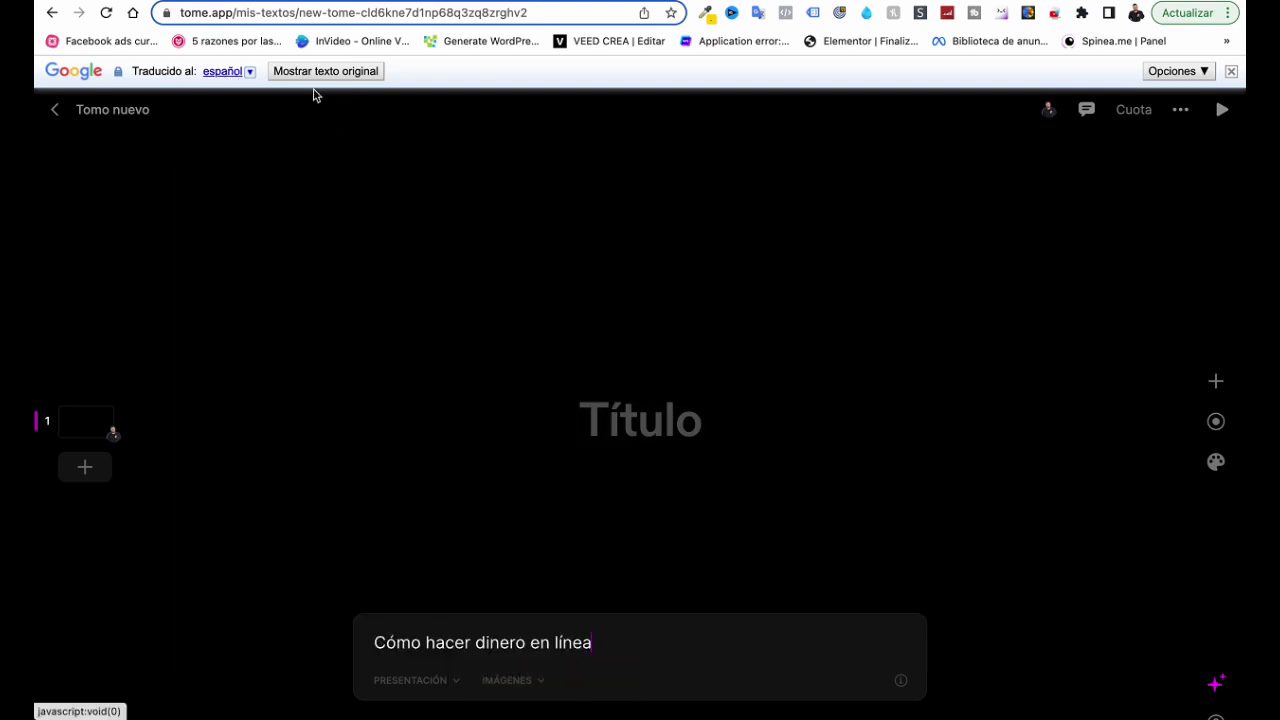
Return the page to its original English and generate the presentation from the prompt "How to make money online"
left_click(1231, 72)
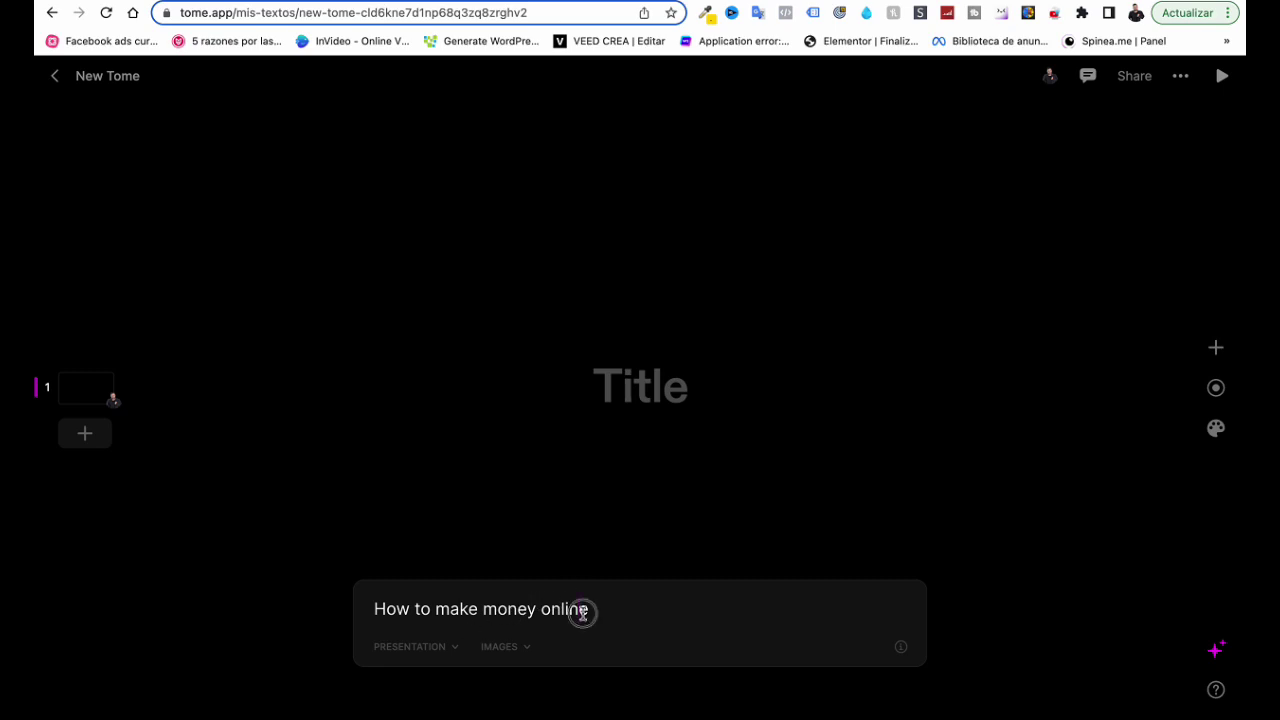
triple_click(580, 611)
left_click(580, 611)
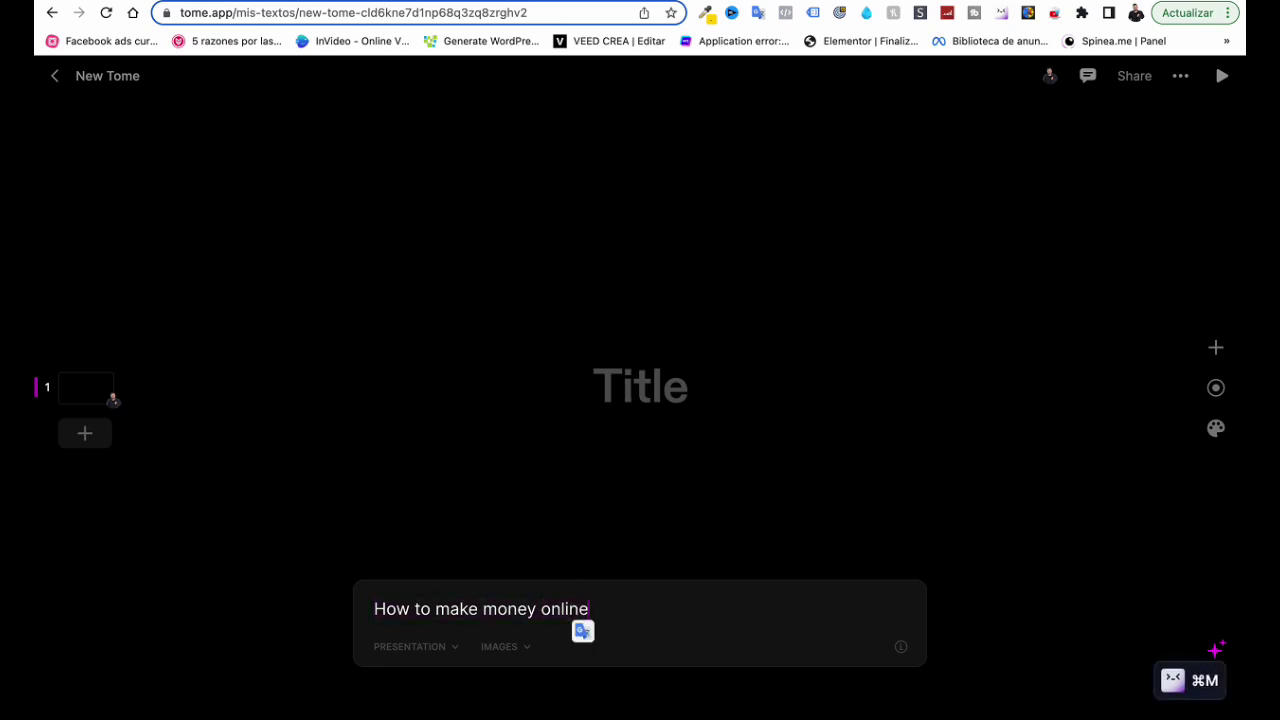
key("Return")
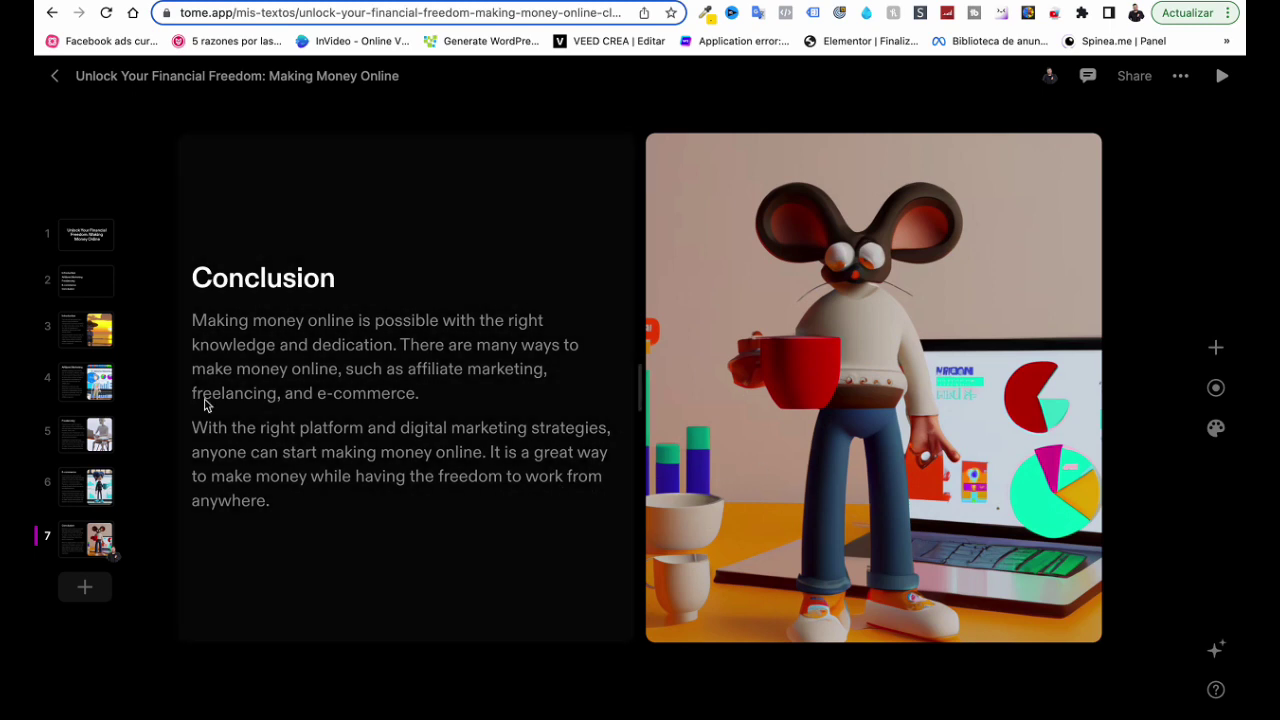
Show the generated presentation's title slide and translate the page into Spanish with the Google Translate extension
left_click(94, 238)
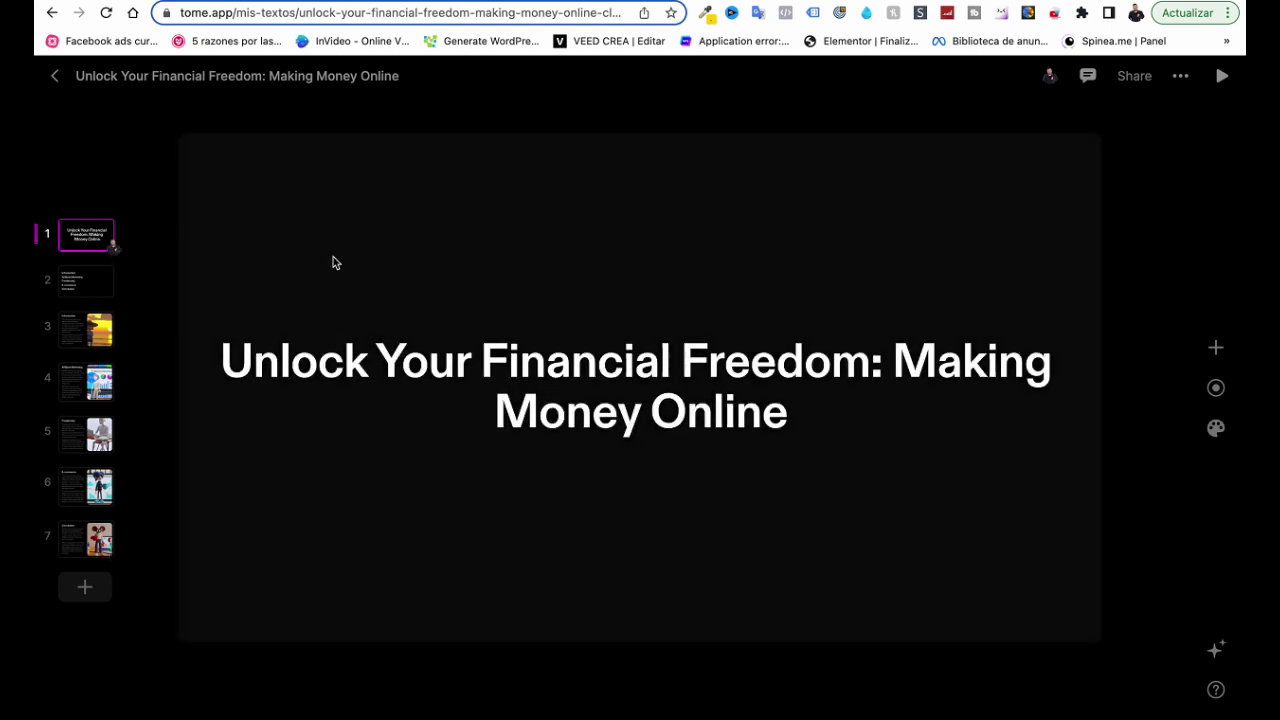
right_click(378, 226)
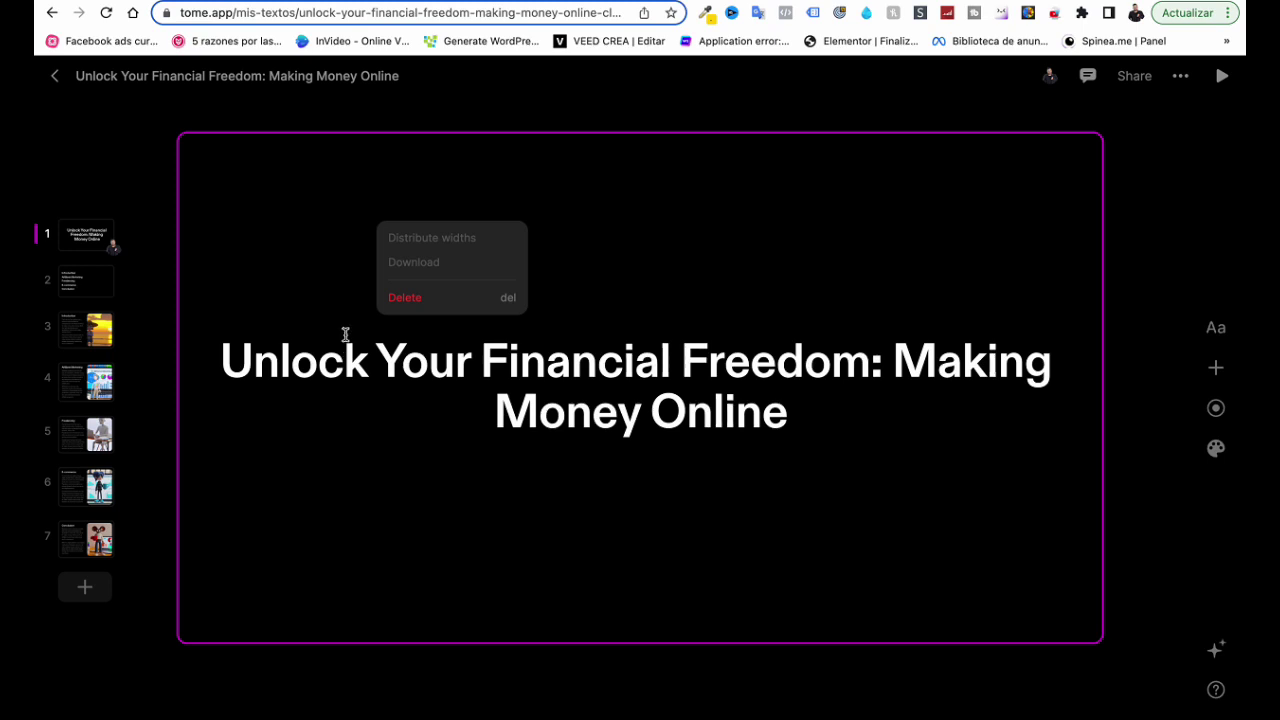
left_click(320, 122)
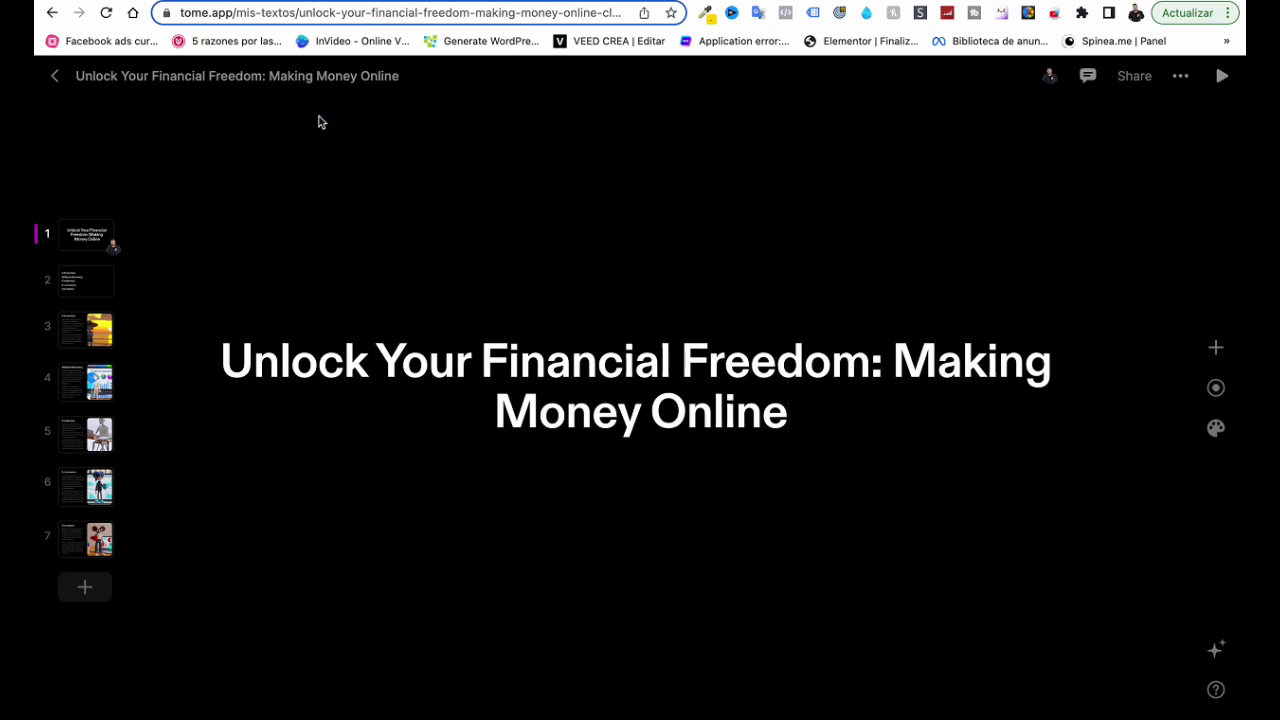
left_click(757, 13)
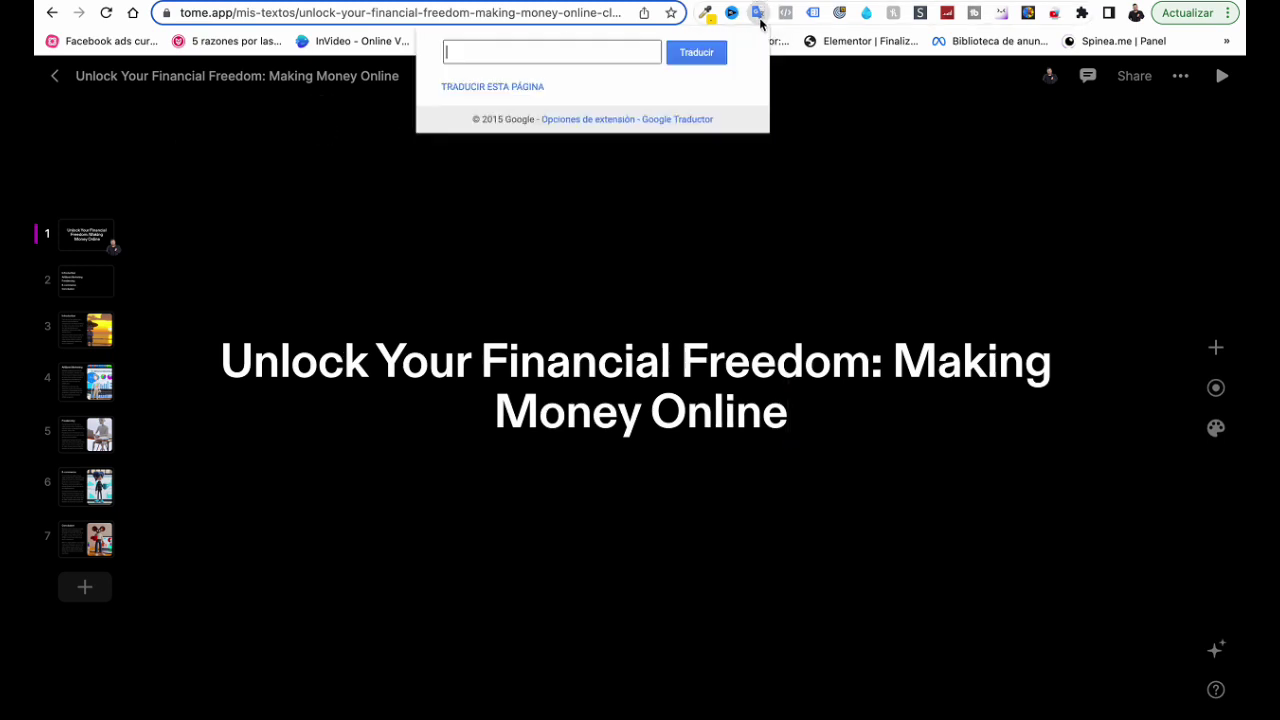
left_click(500, 88)
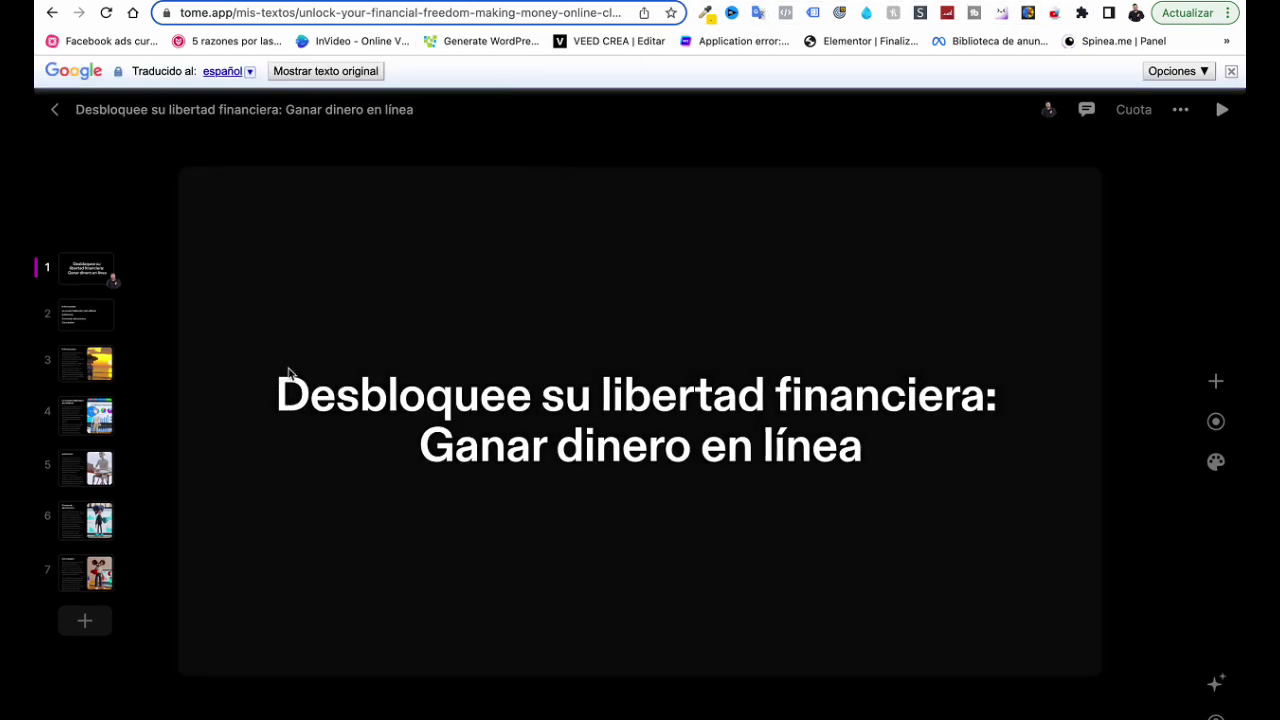
Review the translated presentation slide by slide, from the title through the outline and topic slides to the conclusion
left_click(277, 317)
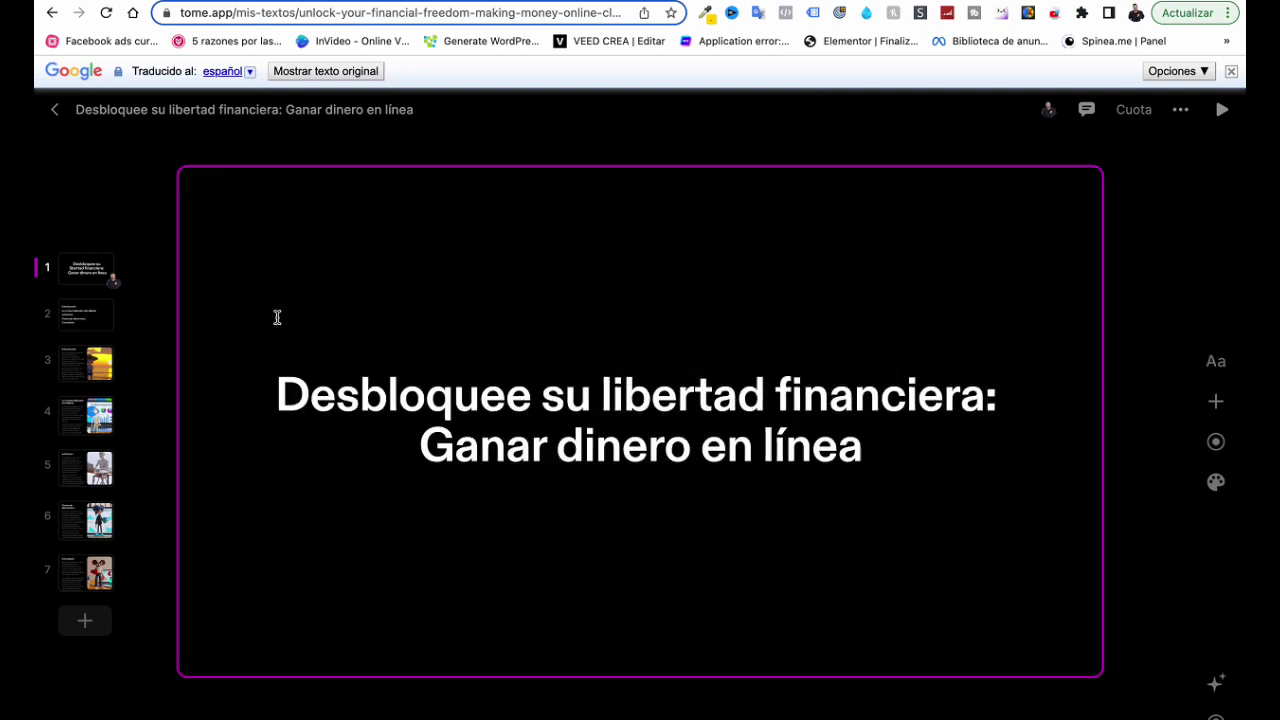
left_click(85, 318)
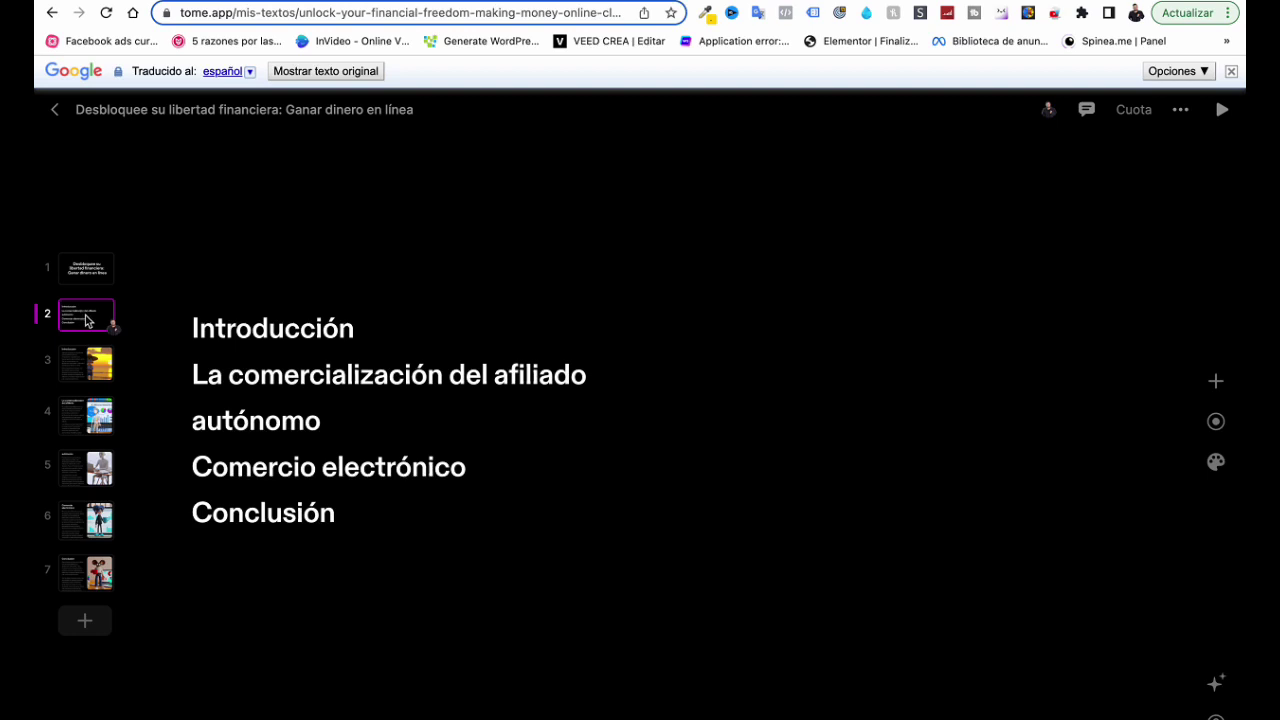
left_click(81, 376)
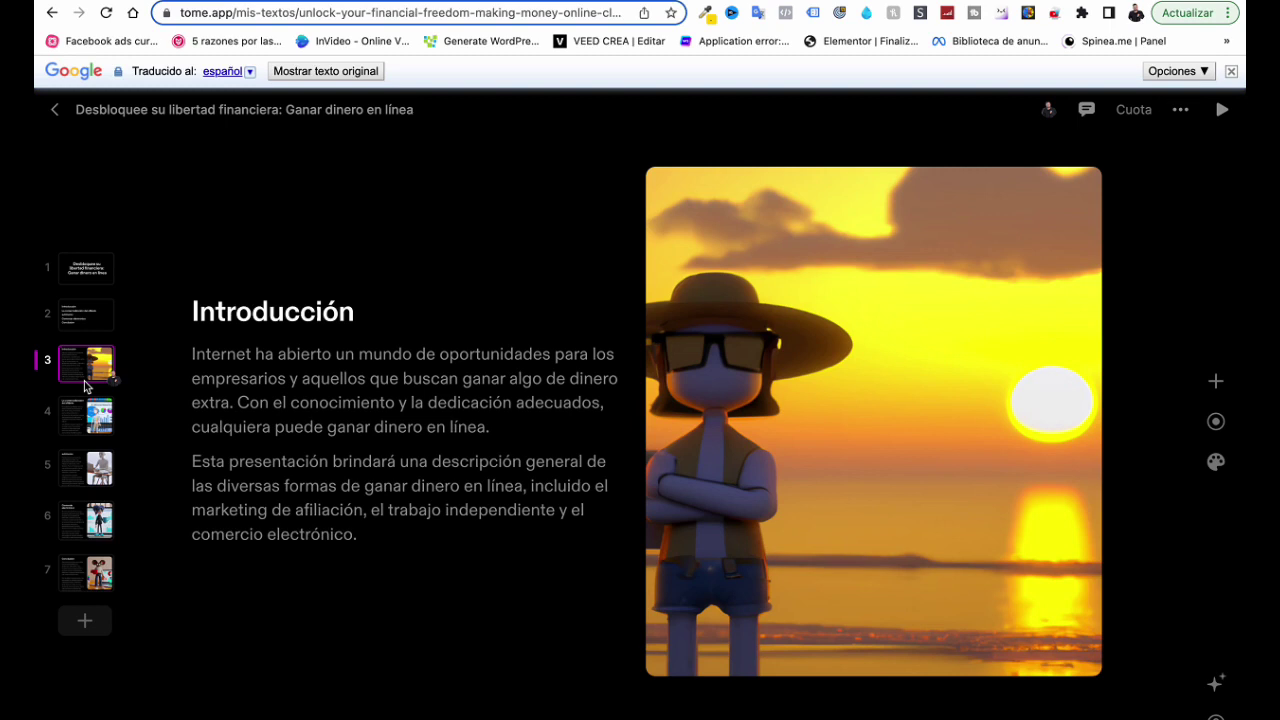
left_click(84, 430)
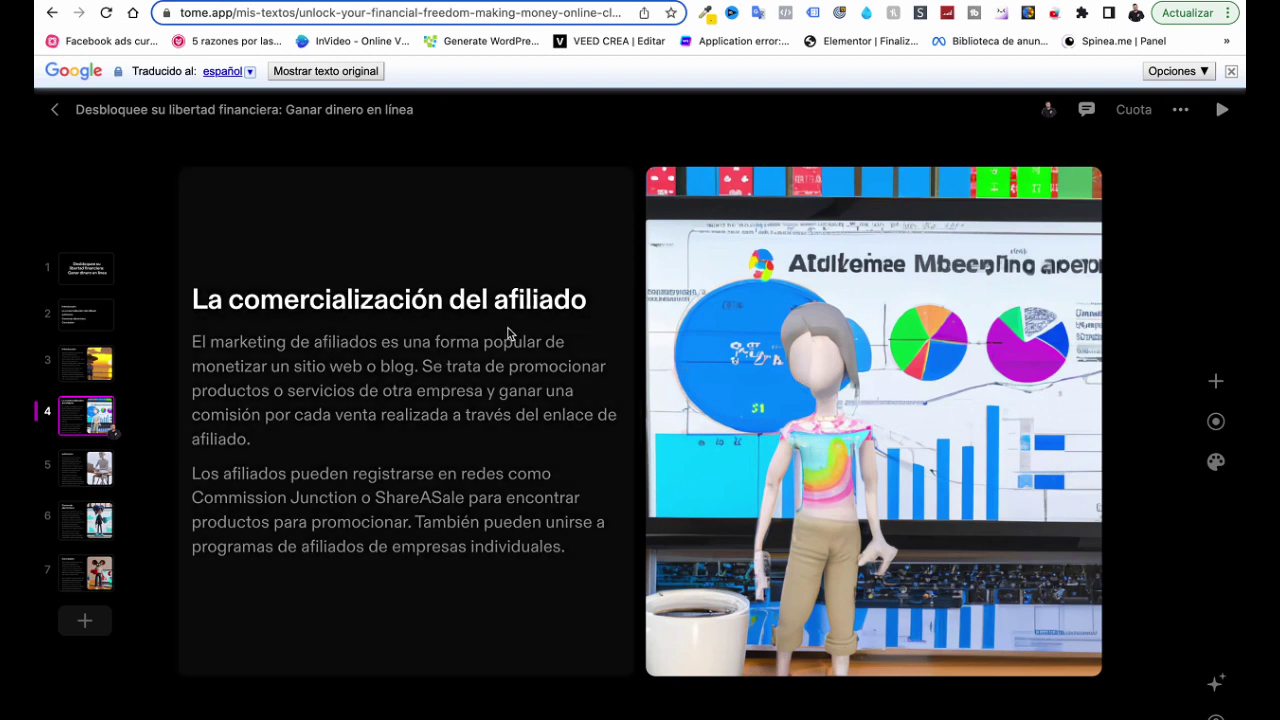
left_click(80, 479)
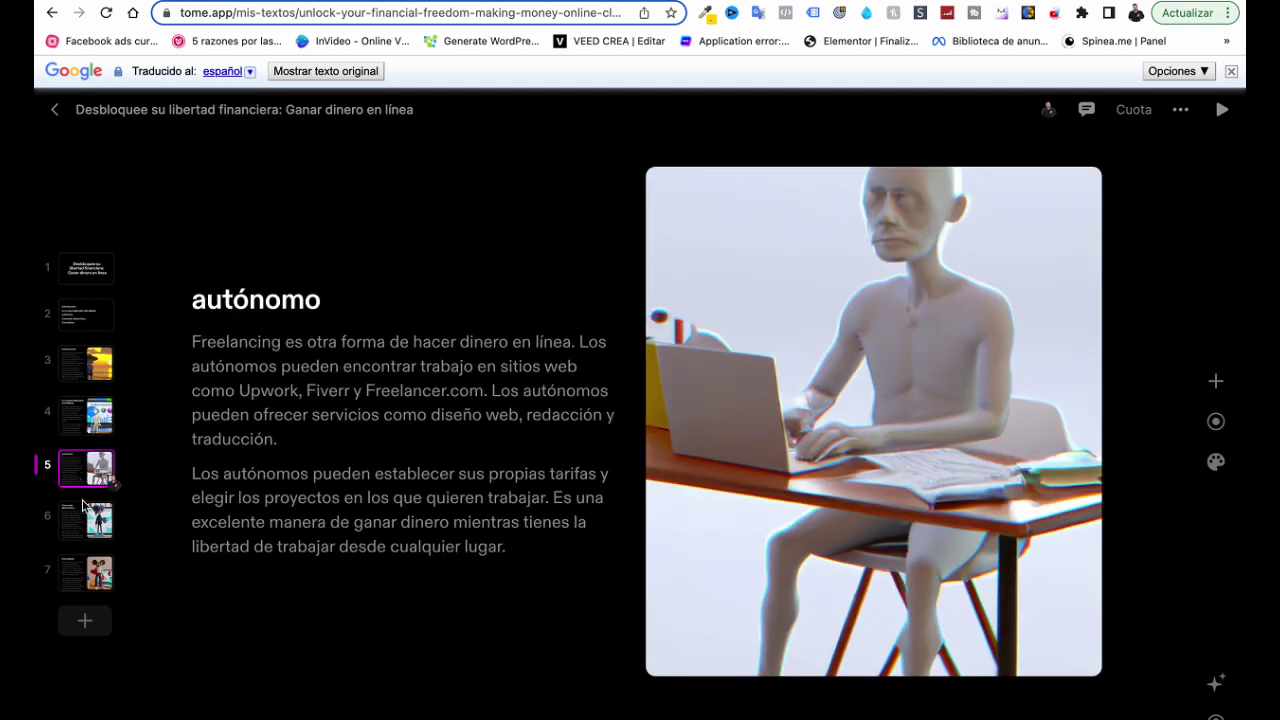
left_click(87, 542)
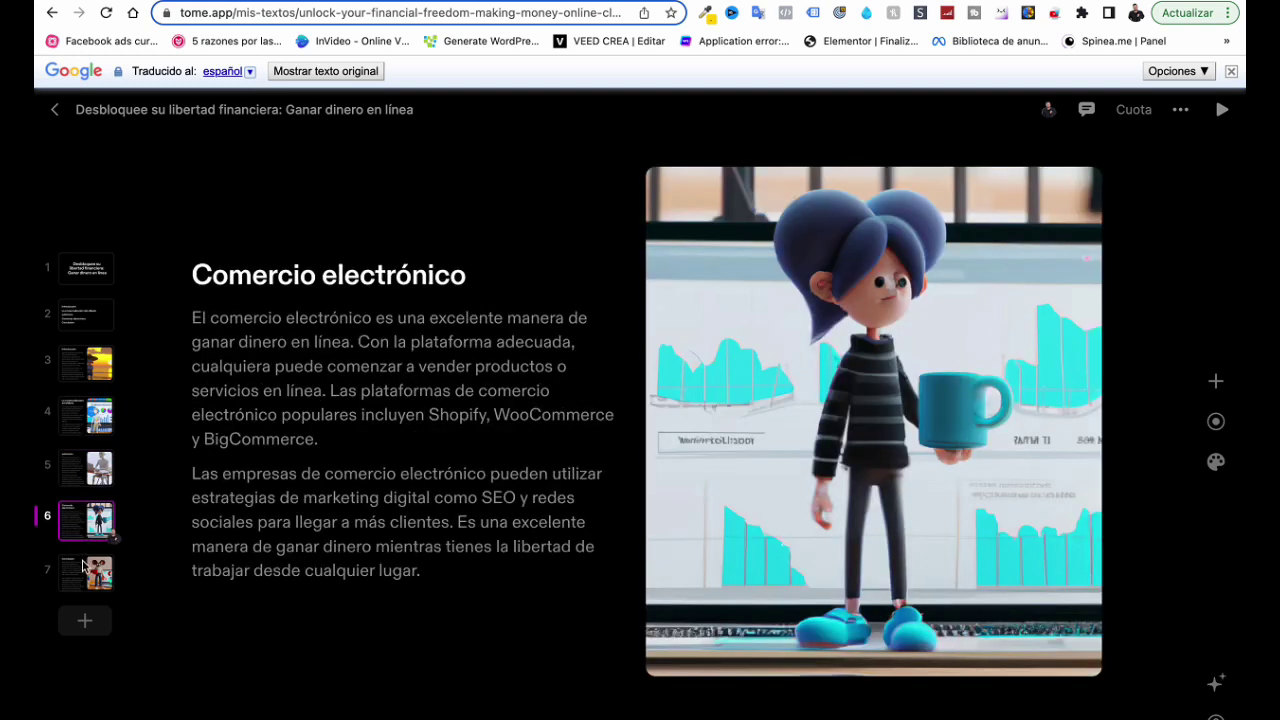
left_click(72, 557)
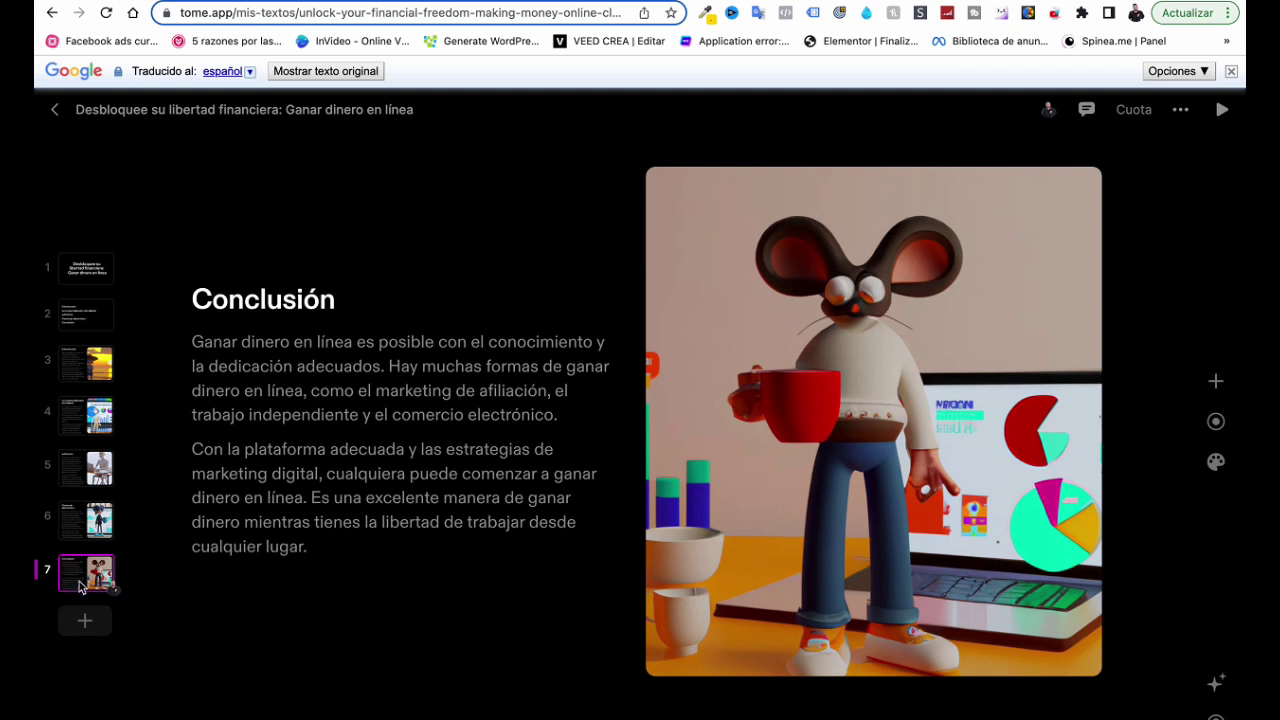
left_click(246, 206)
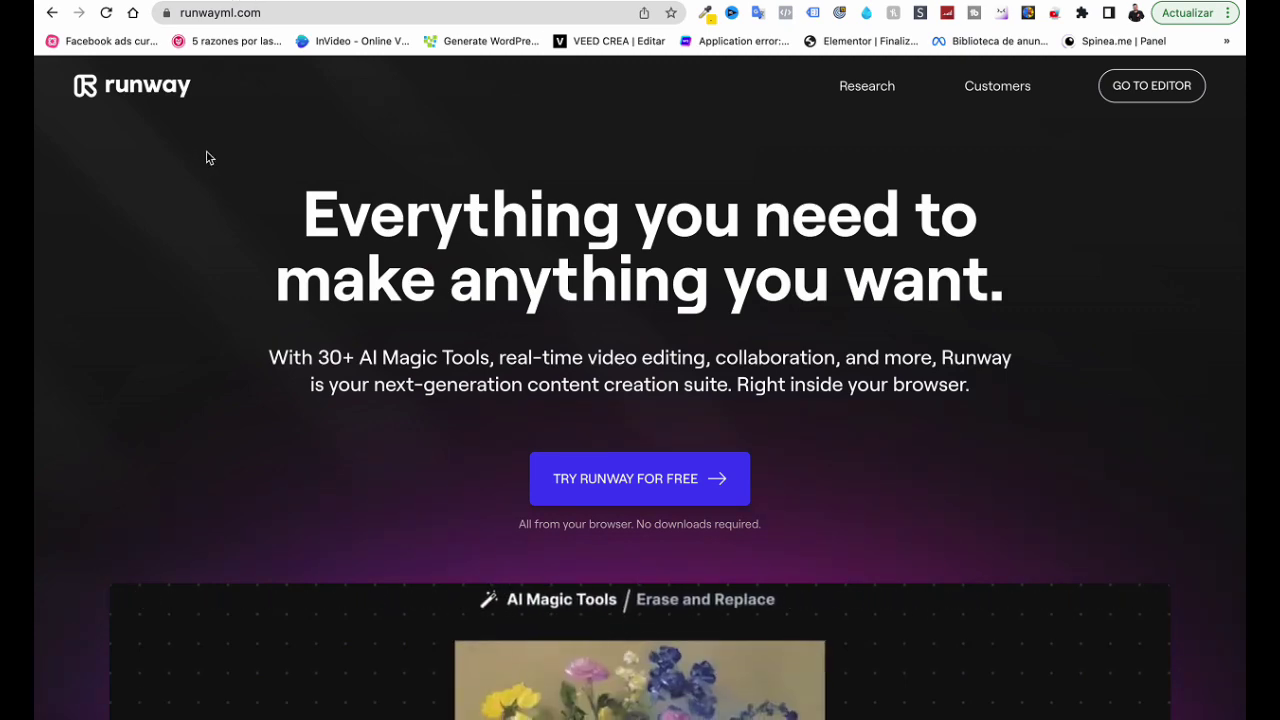
Translate the Runway homepage into Spanish with the Google Translate extension
scroll(206, 159, "down", 2)
scroll(205, 160, "up", 2)
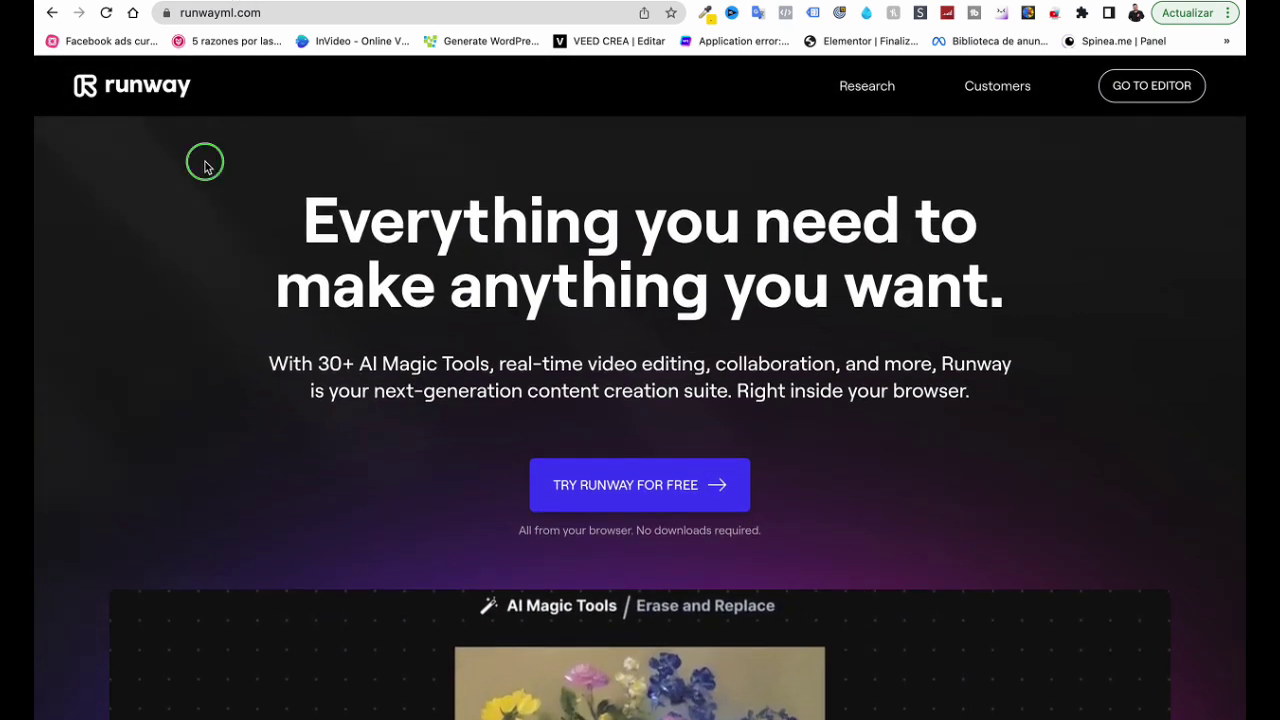
right_click(205, 158)
left_click(140, 240)
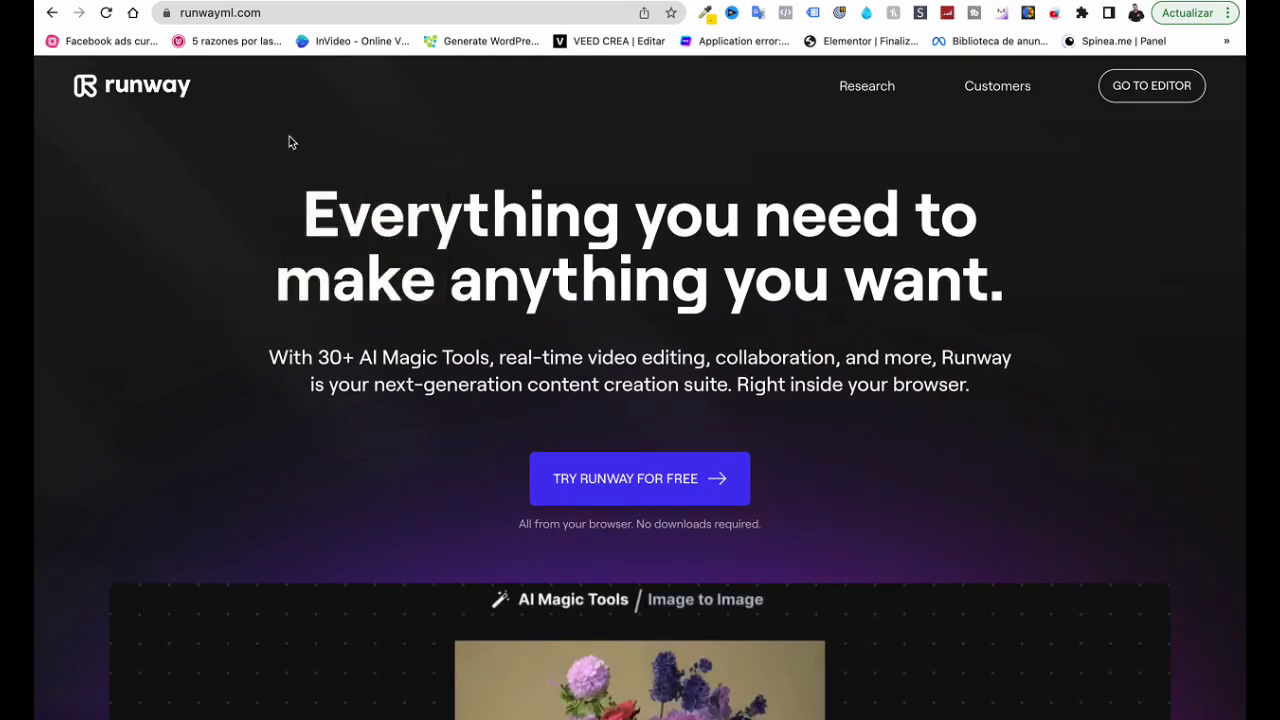
left_click(758, 13)
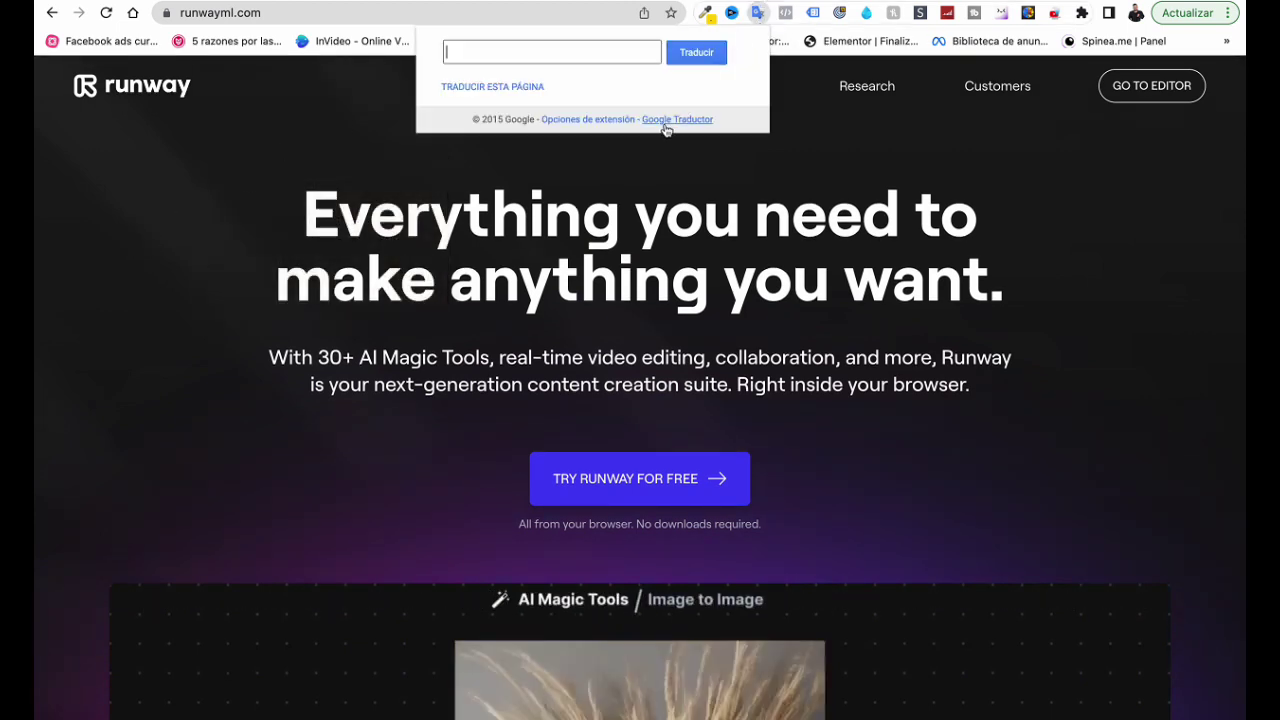
left_click(458, 92)
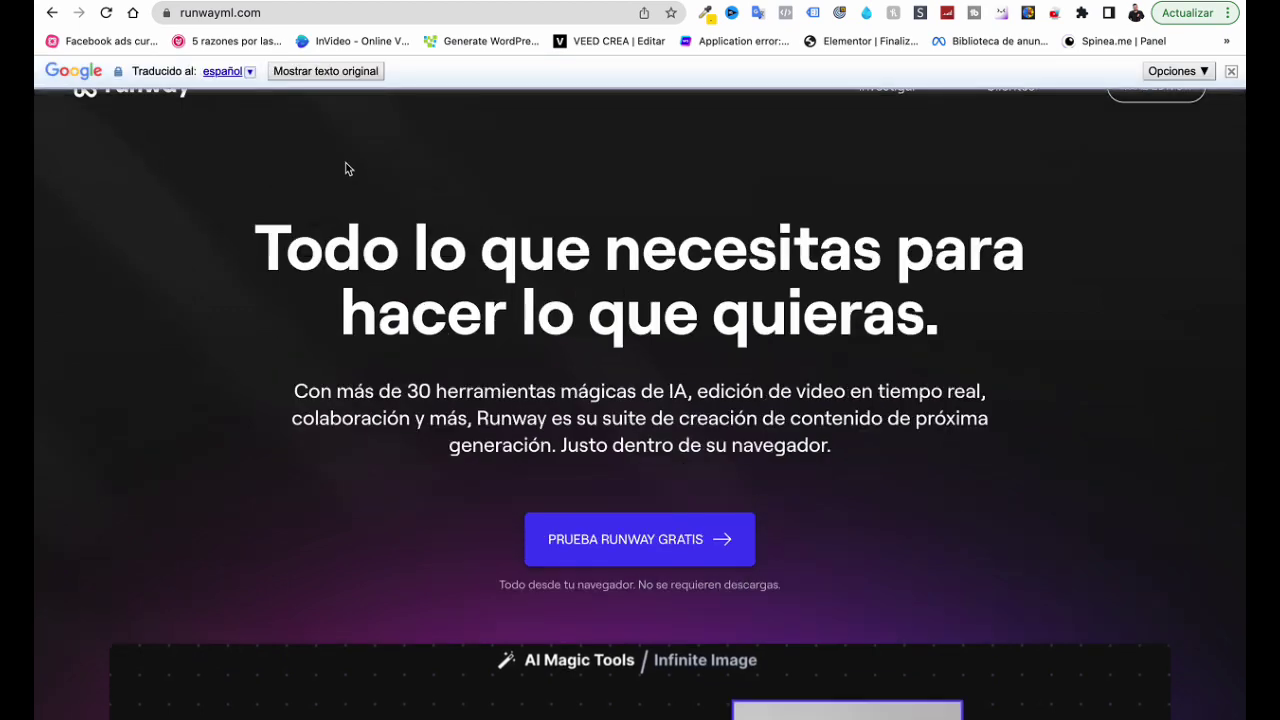
Read the homepage's headline and demo section in Spanish, and close the translation to restore the original English
scroll(211, 181, "down", 1)
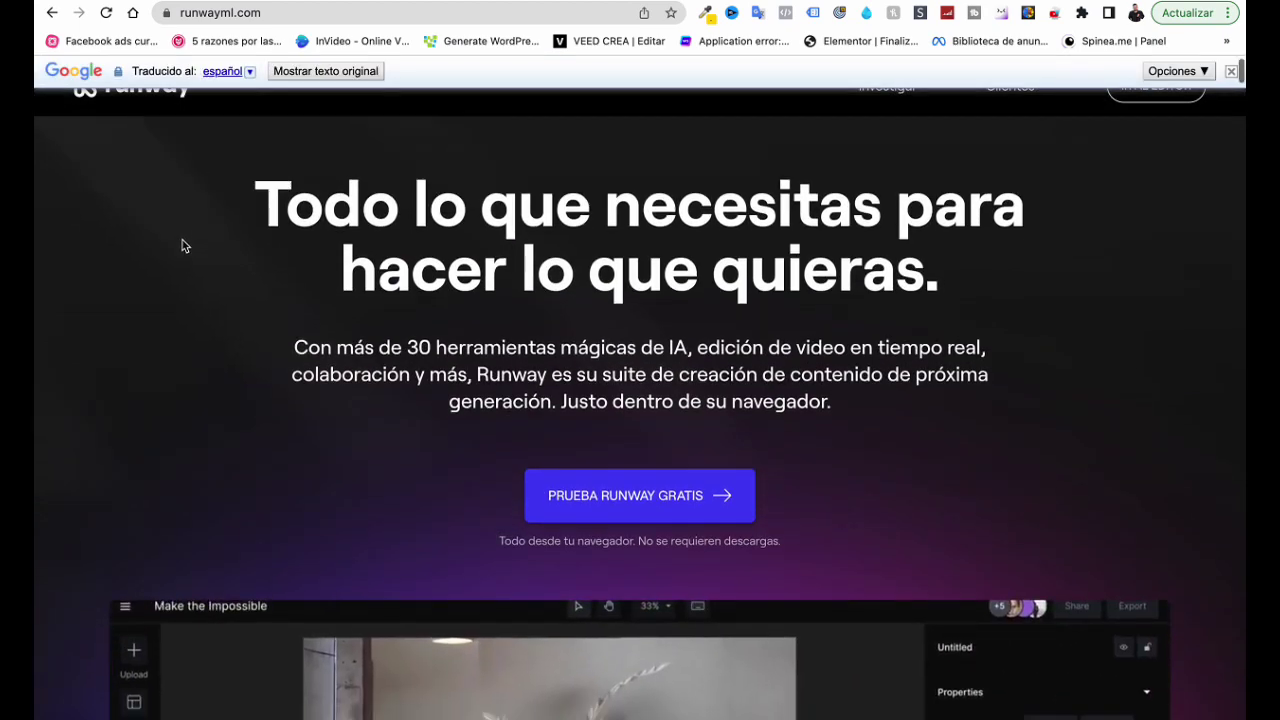
scroll(180, 245, "down", 3)
scroll(180, 250, "down", 3)
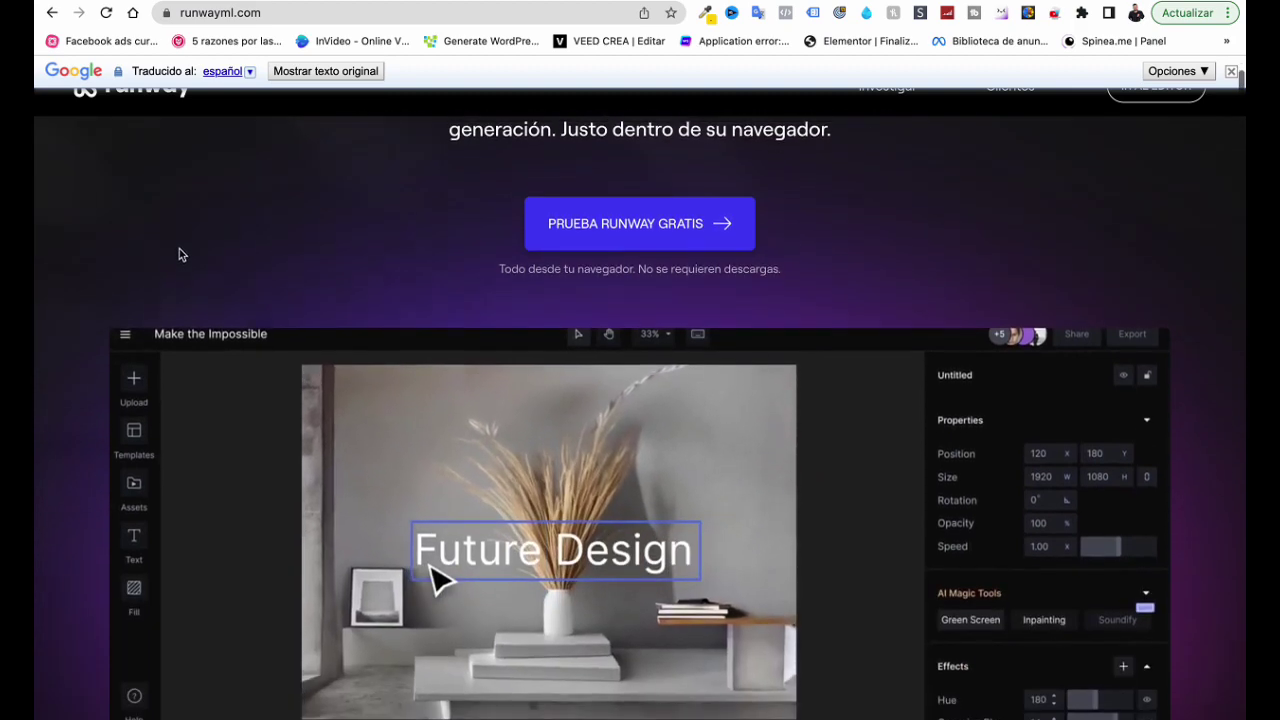
scroll(179, 248, "up", 4)
scroll(179, 269, "down", 12)
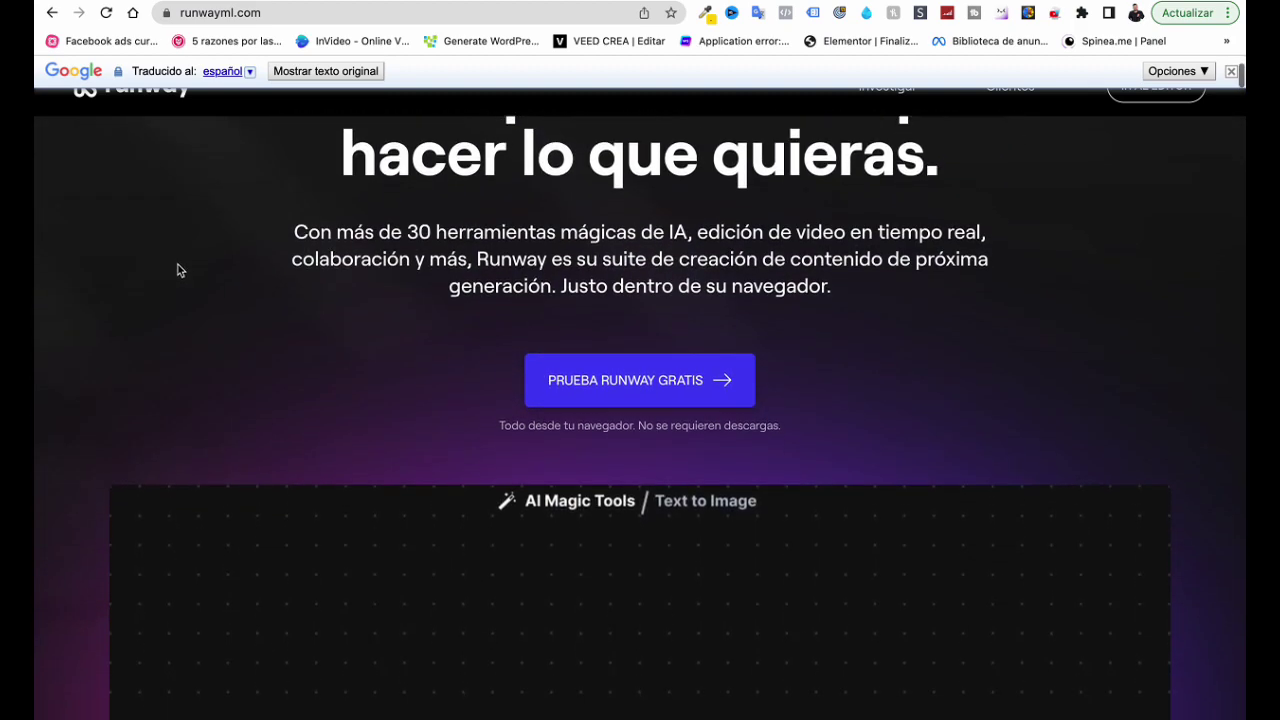
scroll(177, 266, "up", 12)
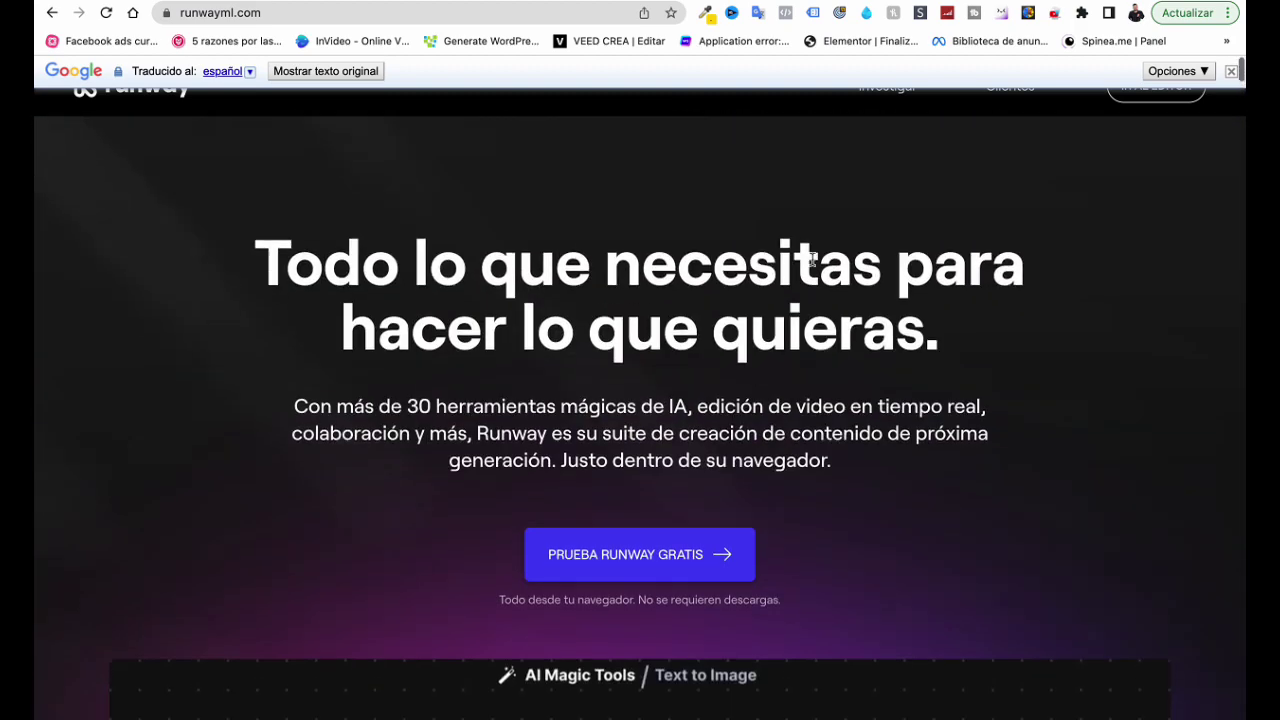
left_click(1231, 71)
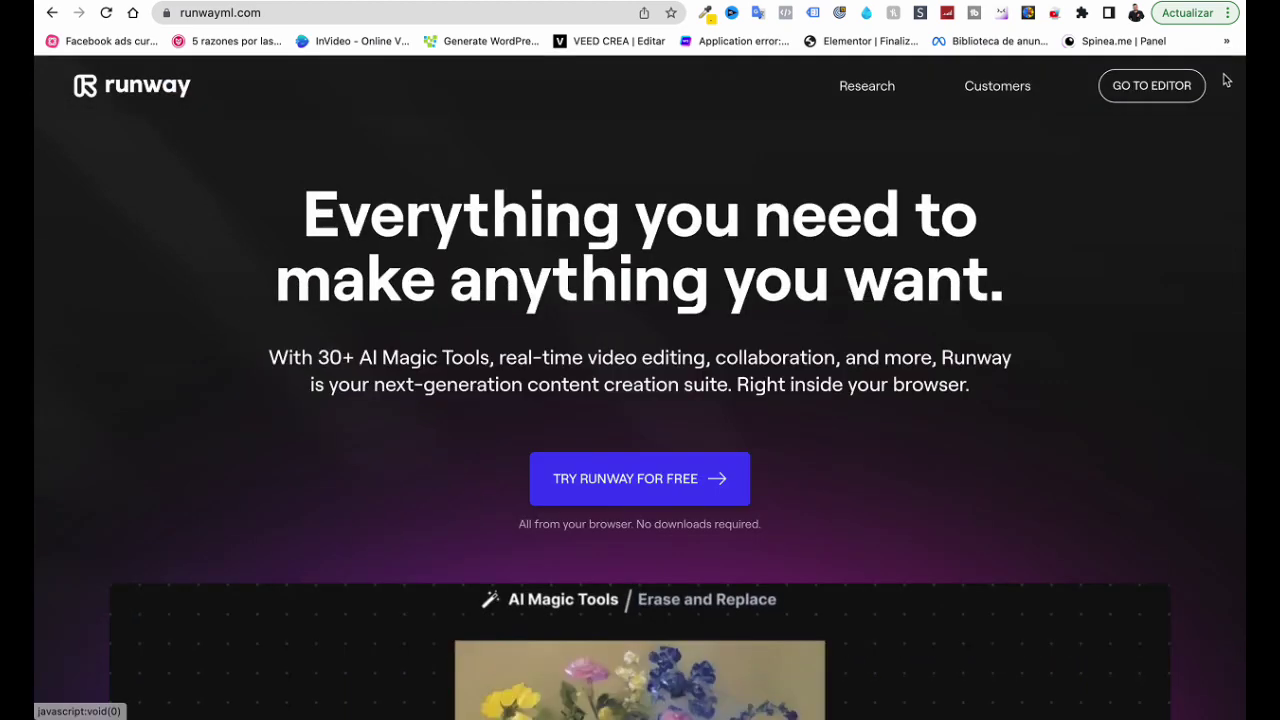
Review the Runway homepage from the AI tool gallery through the workflow, video background removal, object removal, subtitles and collaboration sections
scroll(889, 243, "down", 10)
scroll(885, 281, "down", 18)
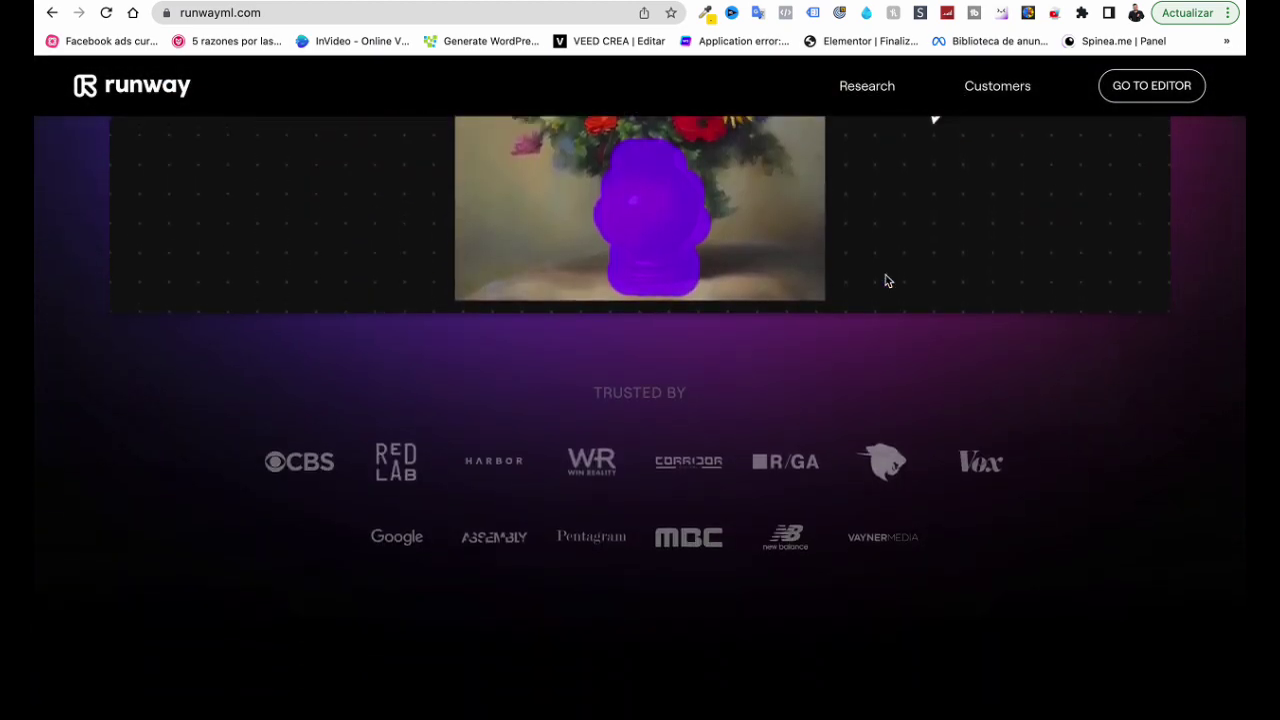
scroll(889, 291, "down", 8)
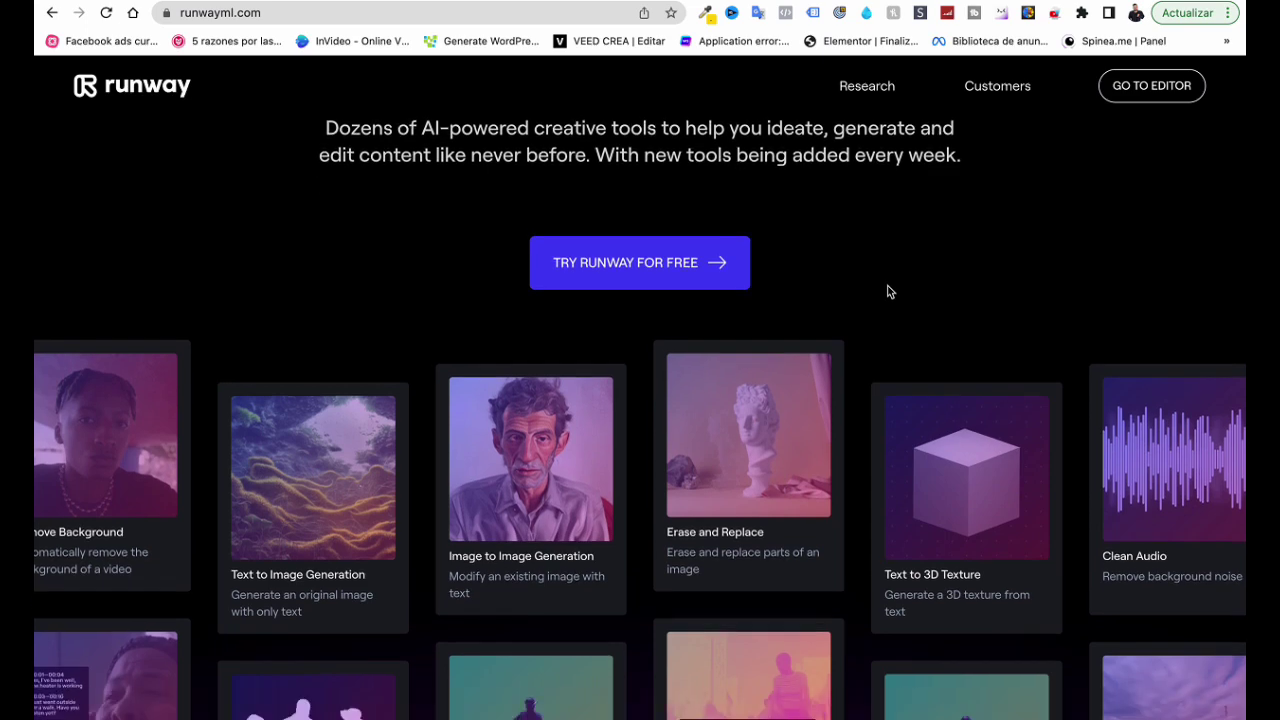
scroll(889, 292, "down", 4)
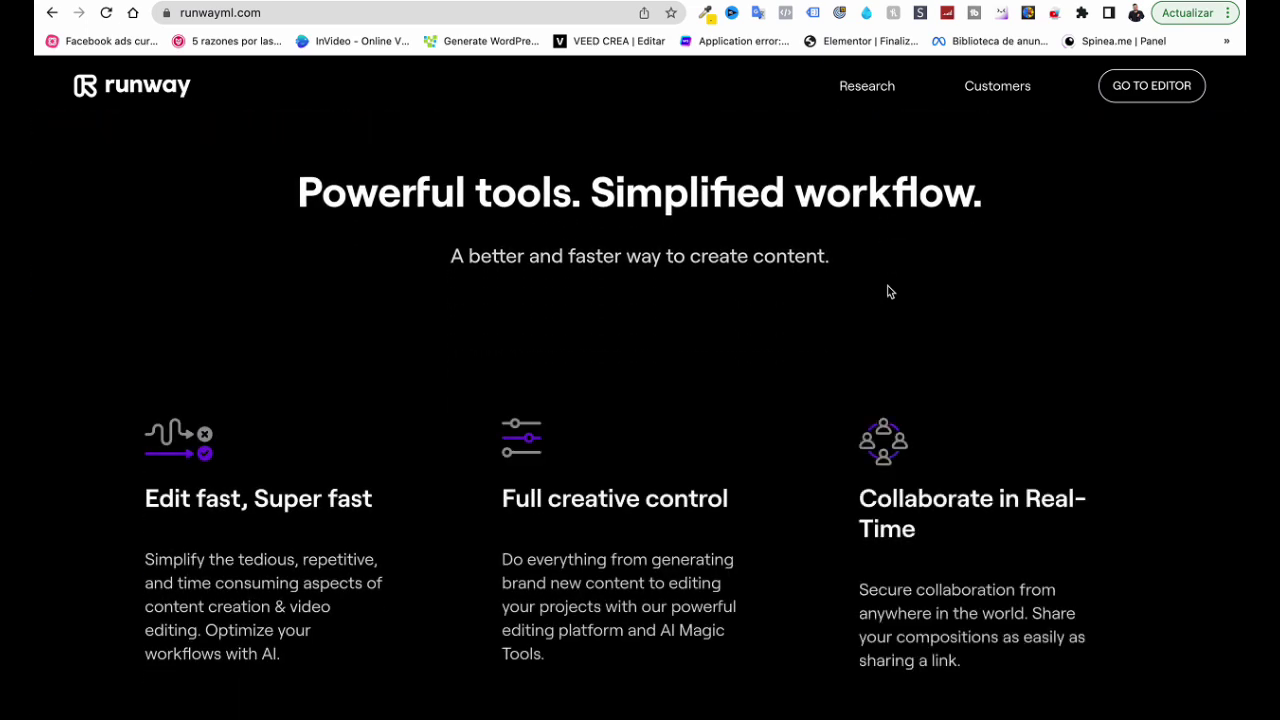
scroll(888, 290, "down", 10)
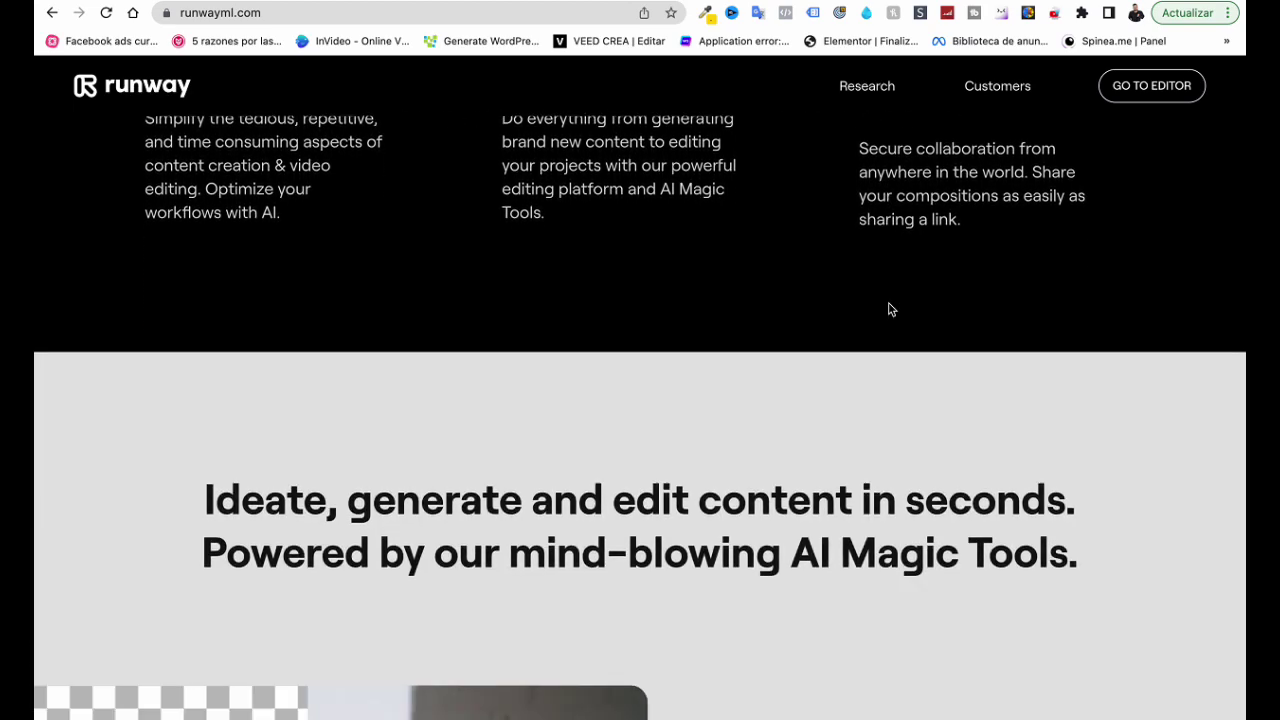
scroll(888, 303, "down", 1)
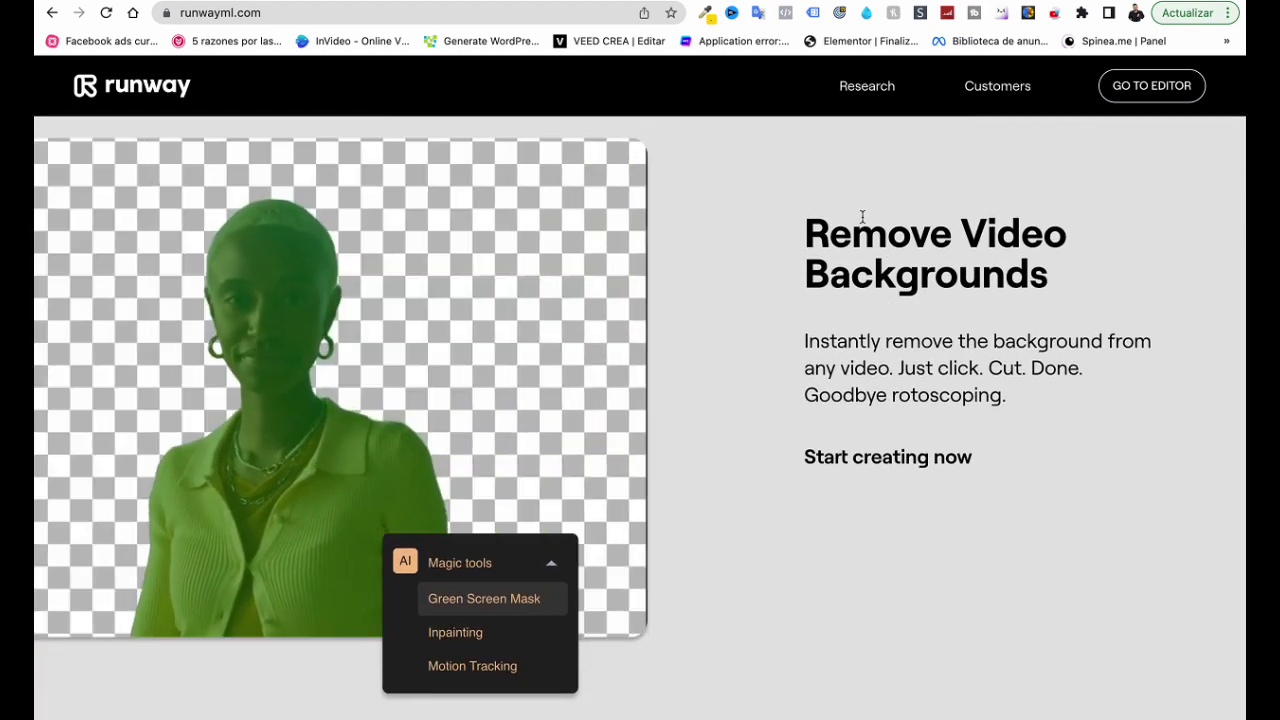
scroll(933, 205, "down", 10)
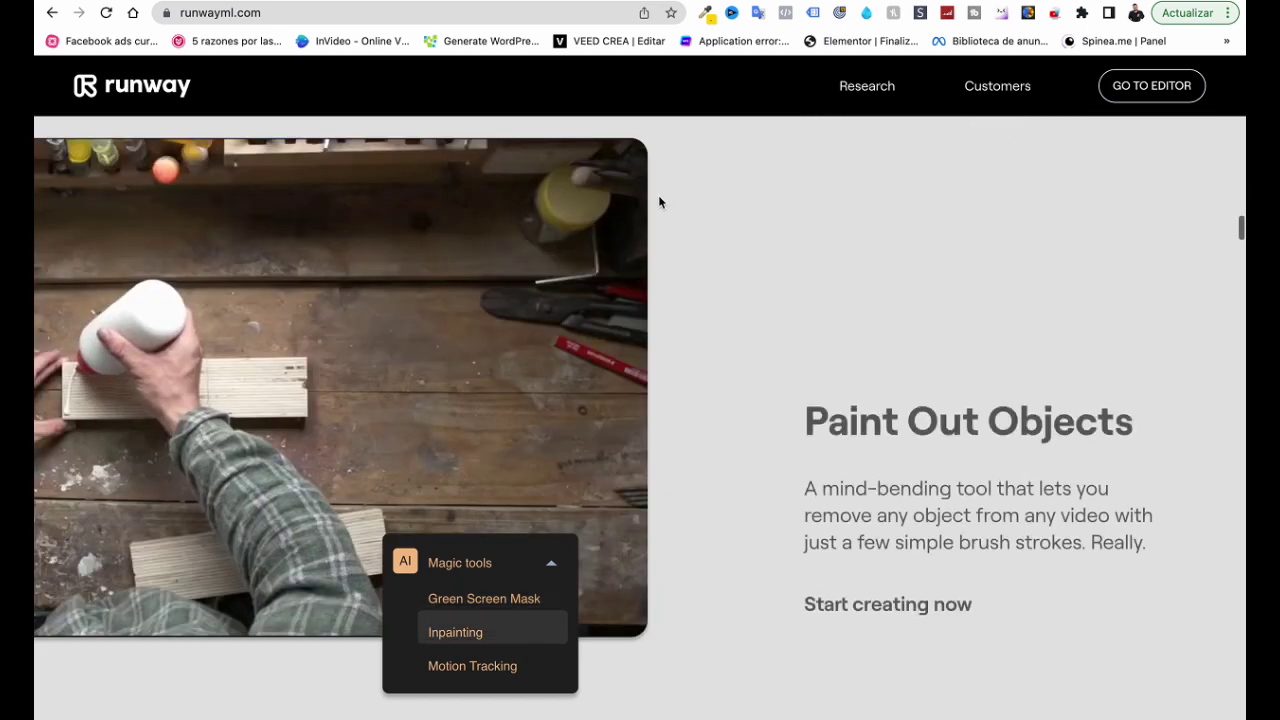
scroll(697, 204, "down", 10)
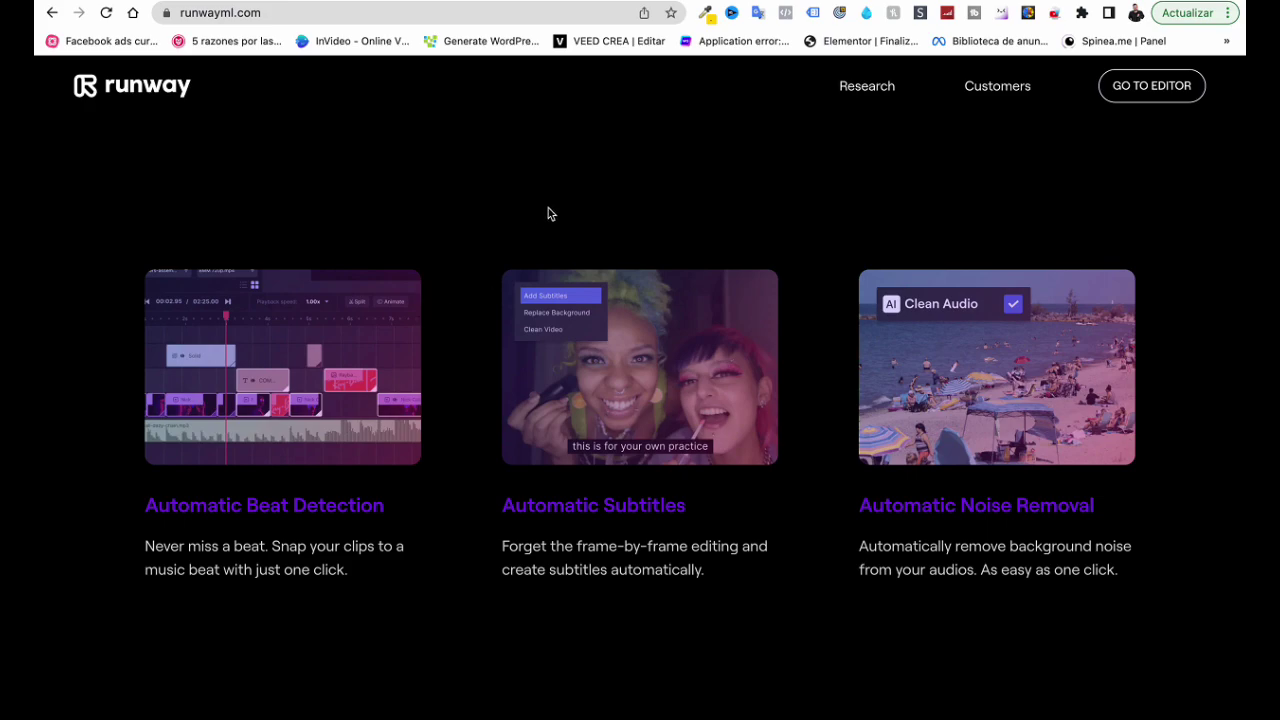
scroll(462, 227, "down", 10)
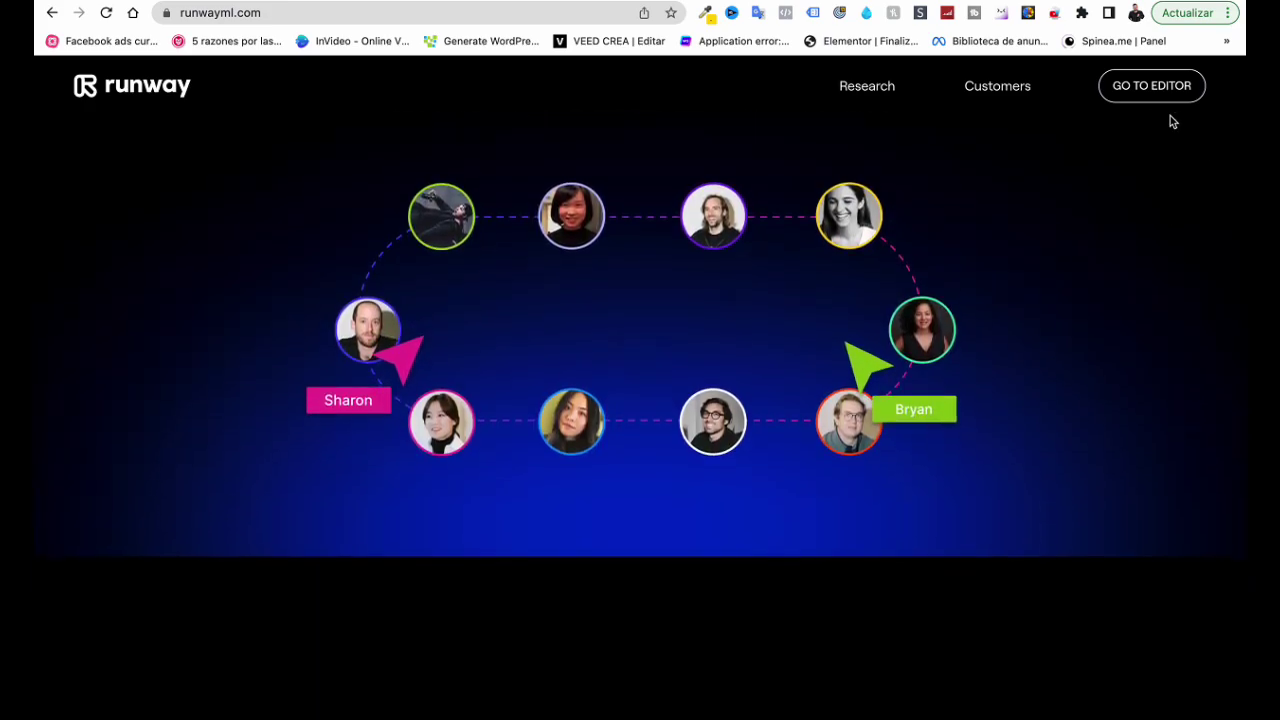
scroll(1069, 146, "up", 20)
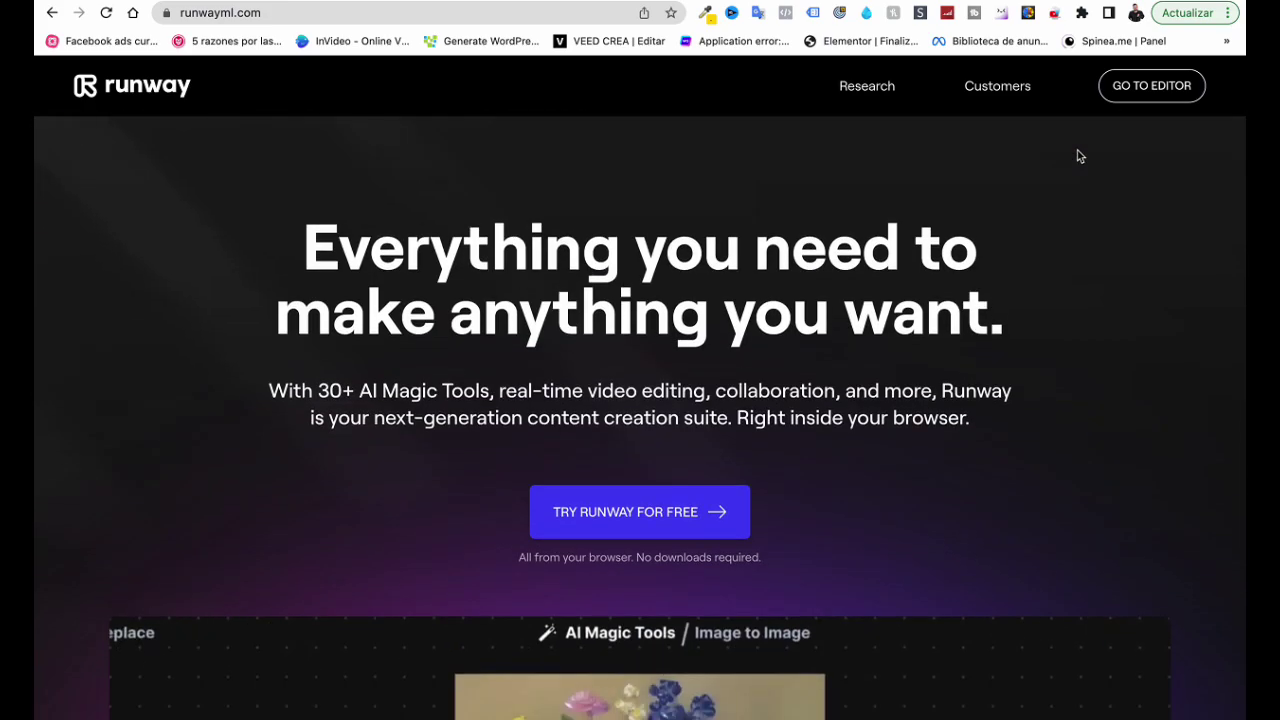
Go to the Runway editor and translate its Projects page into Spanish with the Google Translate extension
left_click(1141, 87)
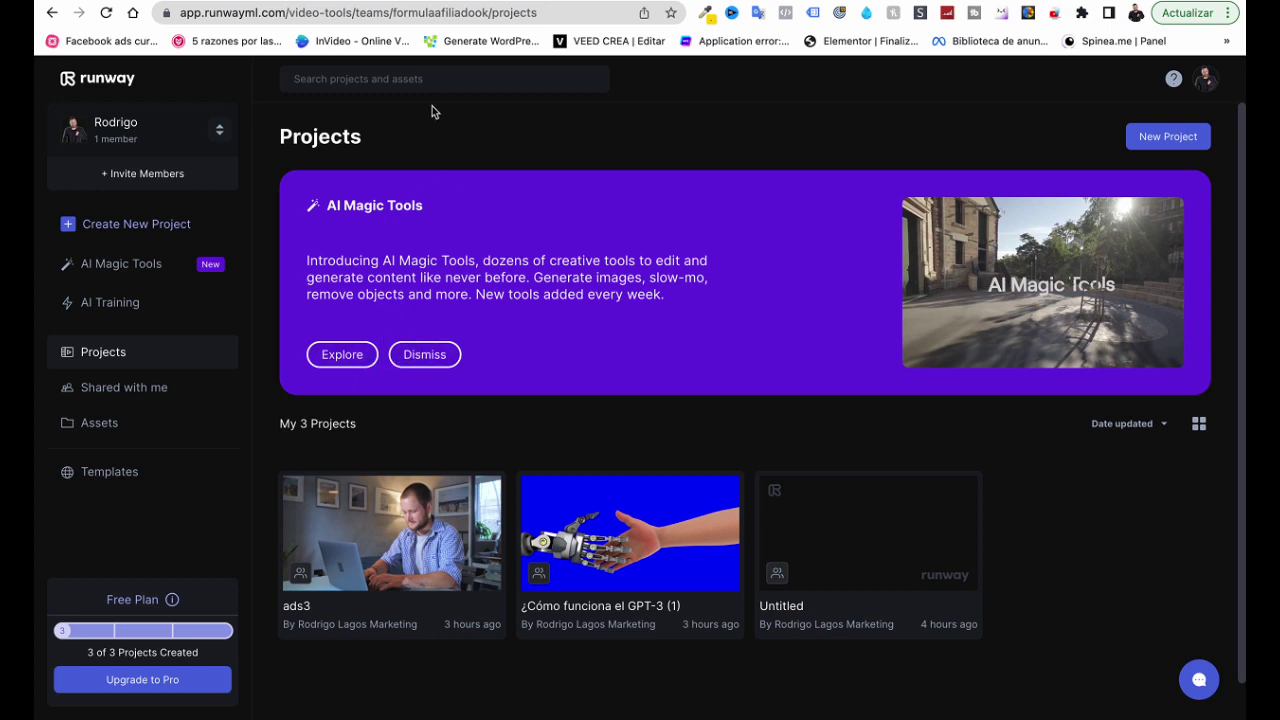
left_click(756, 16)
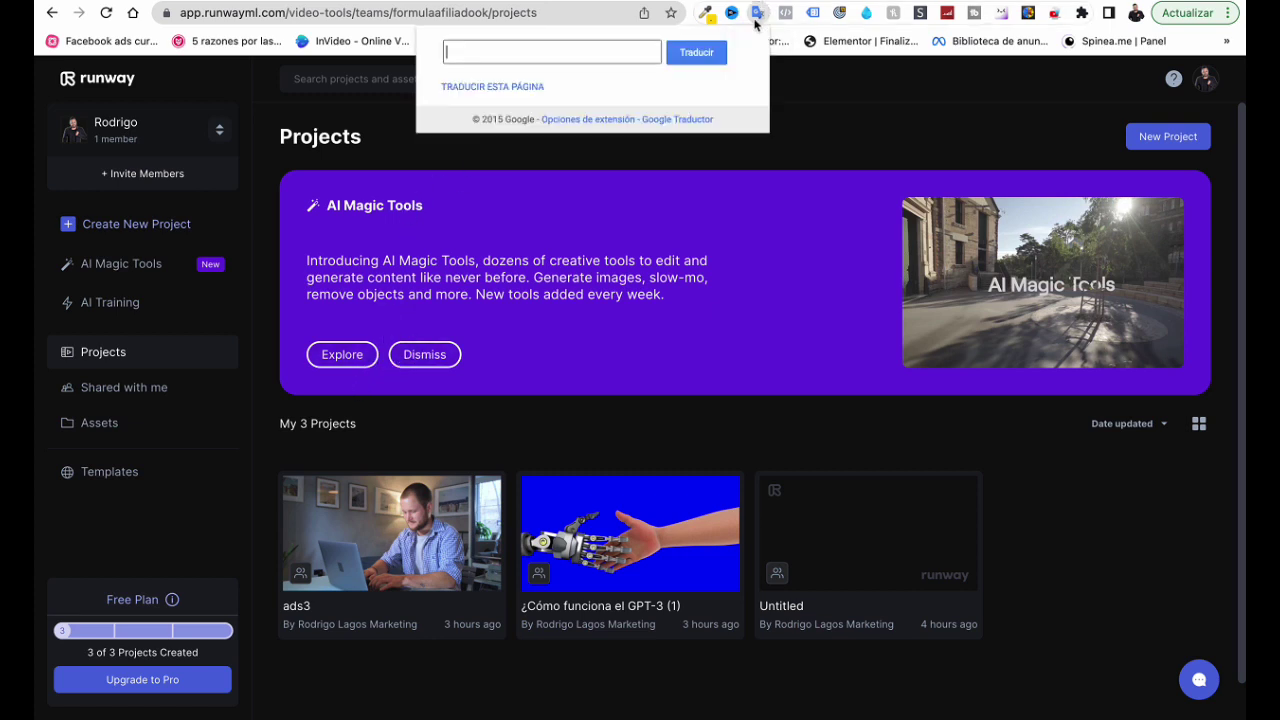
left_click(494, 88)
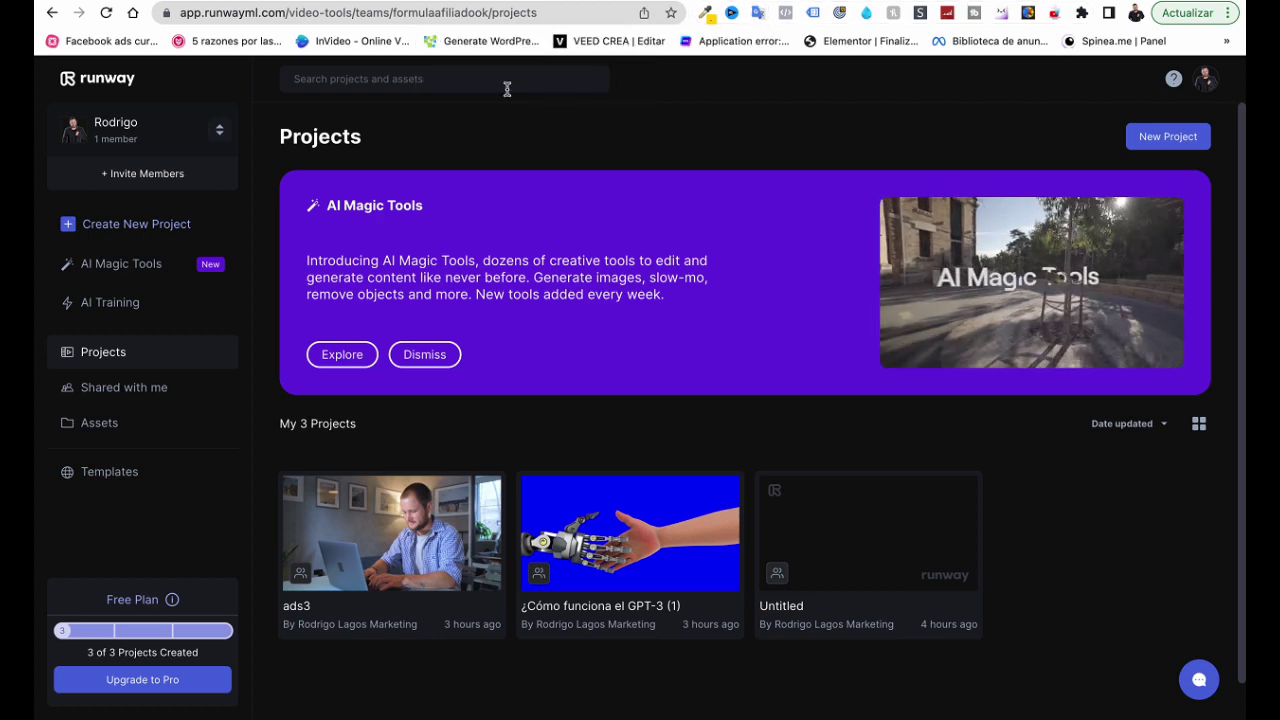
scroll(645, 158, "down", 1)
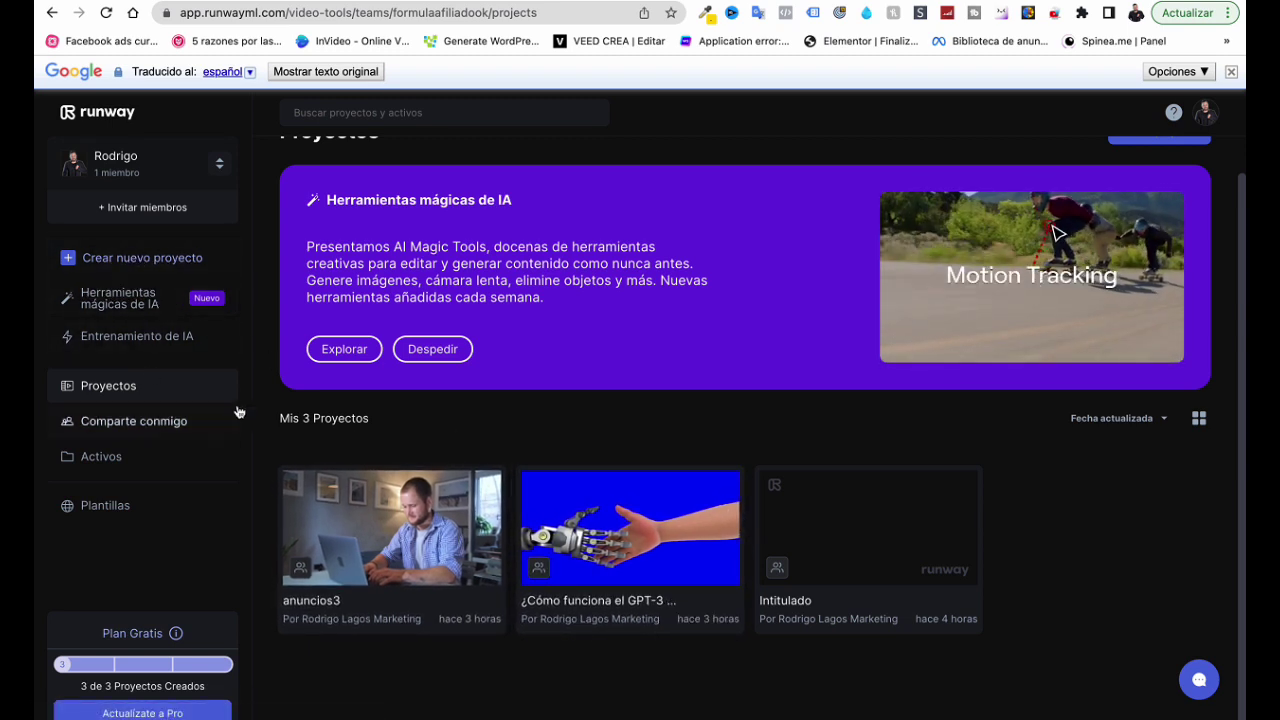
Open the AI Magic Tools collection and look over the portrait, animal and custom generators and neighbouring tools
left_click(116, 297)
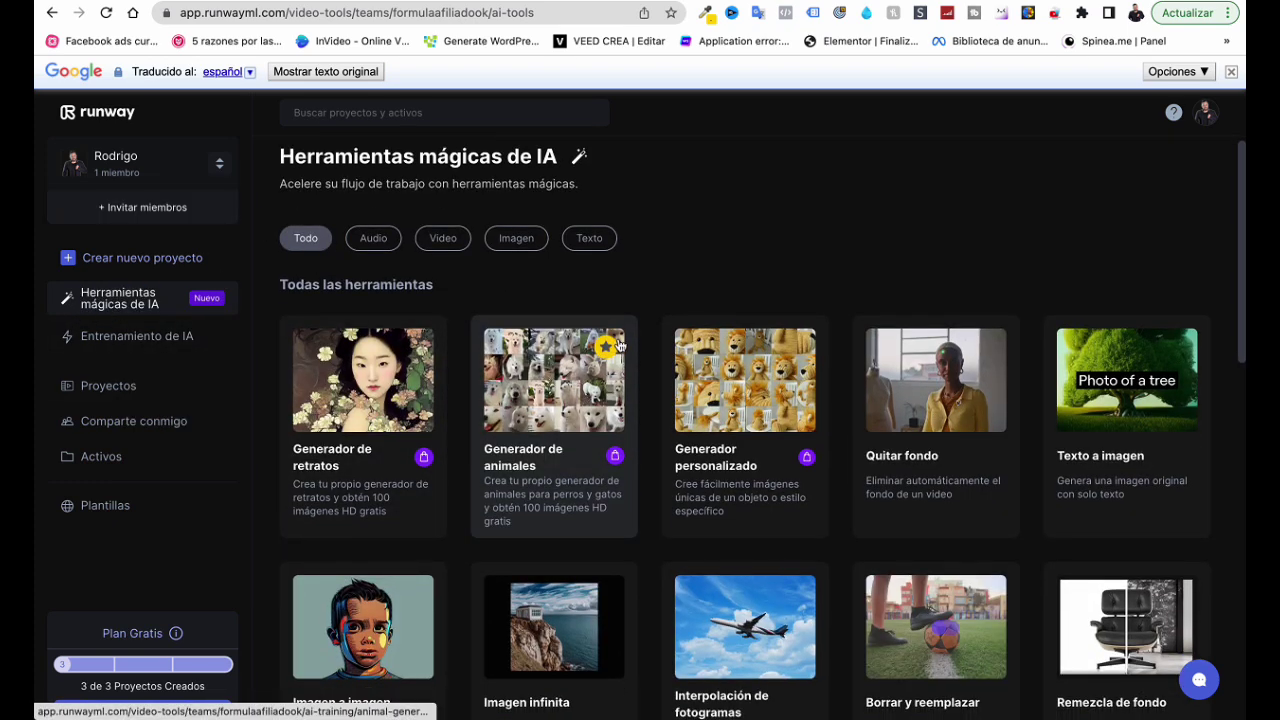
scroll(650, 330, "down", 1)
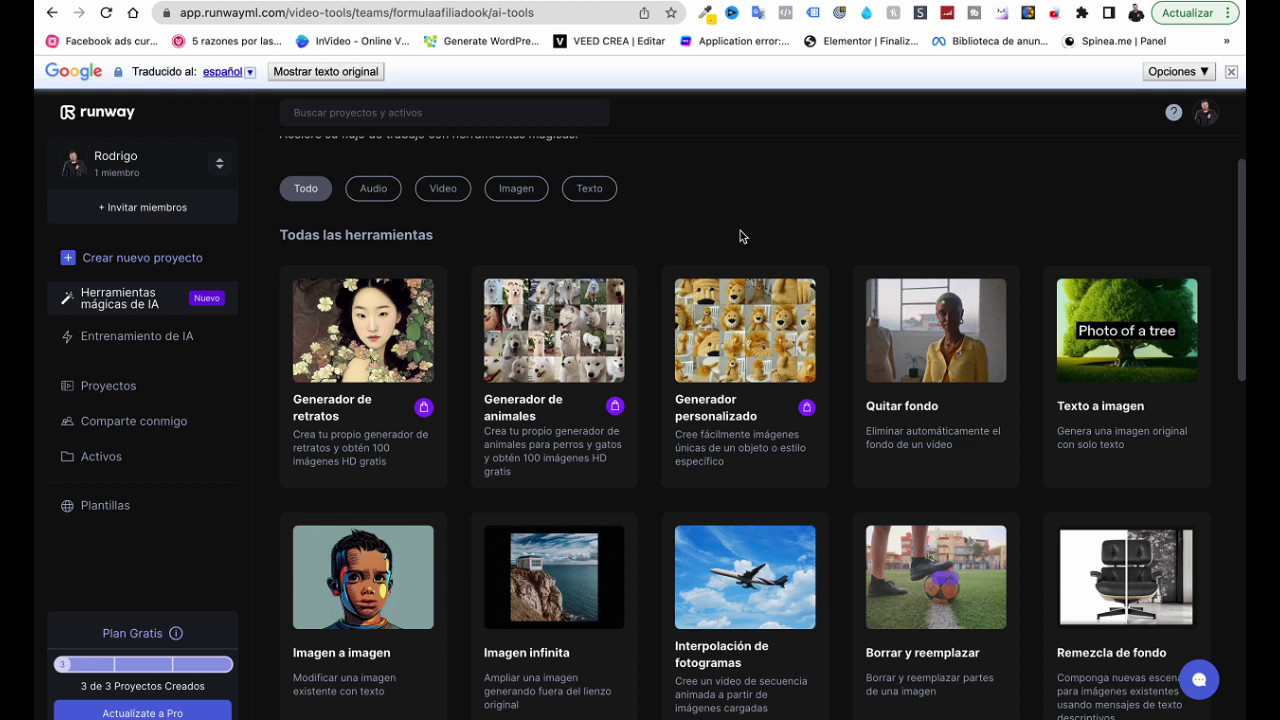
scroll(740, 236, "down", 1)
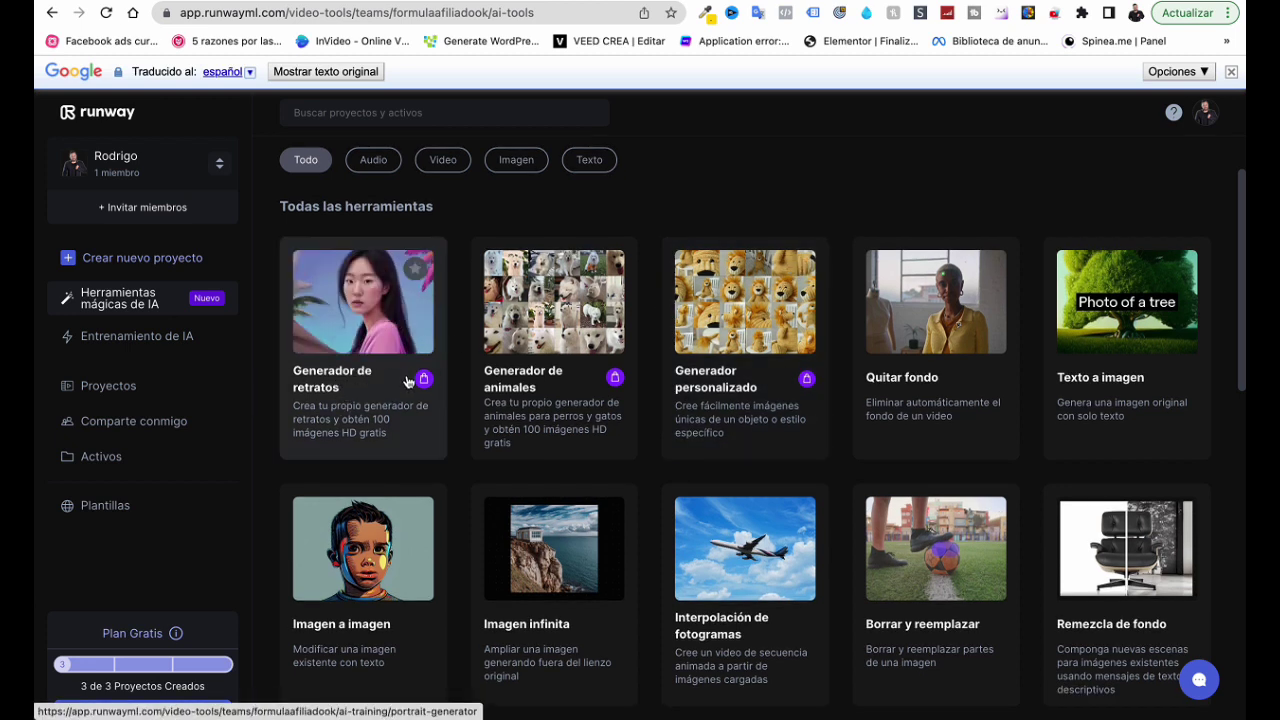
mouse_move(420, 379)
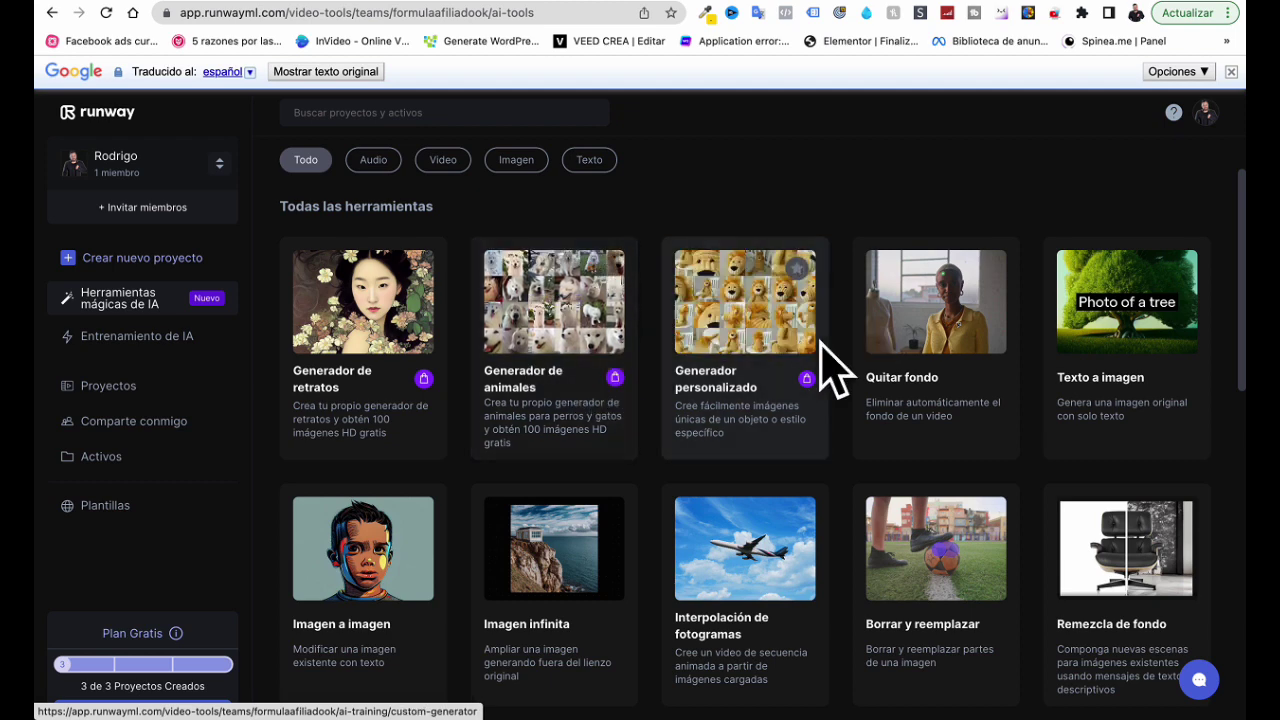
scroll(753, 372, "down", 1)
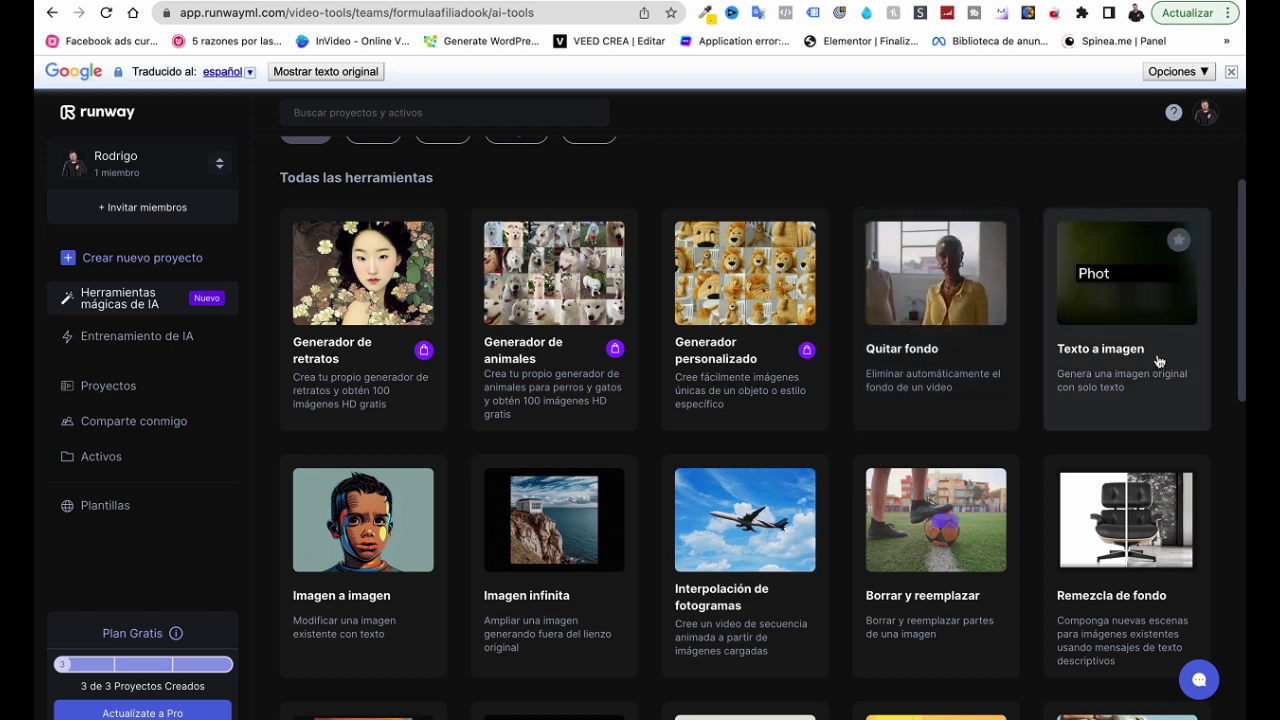
Open the Text to Image tool and activate its prompt field for the image description
scroll(1150, 350, "down", 1)
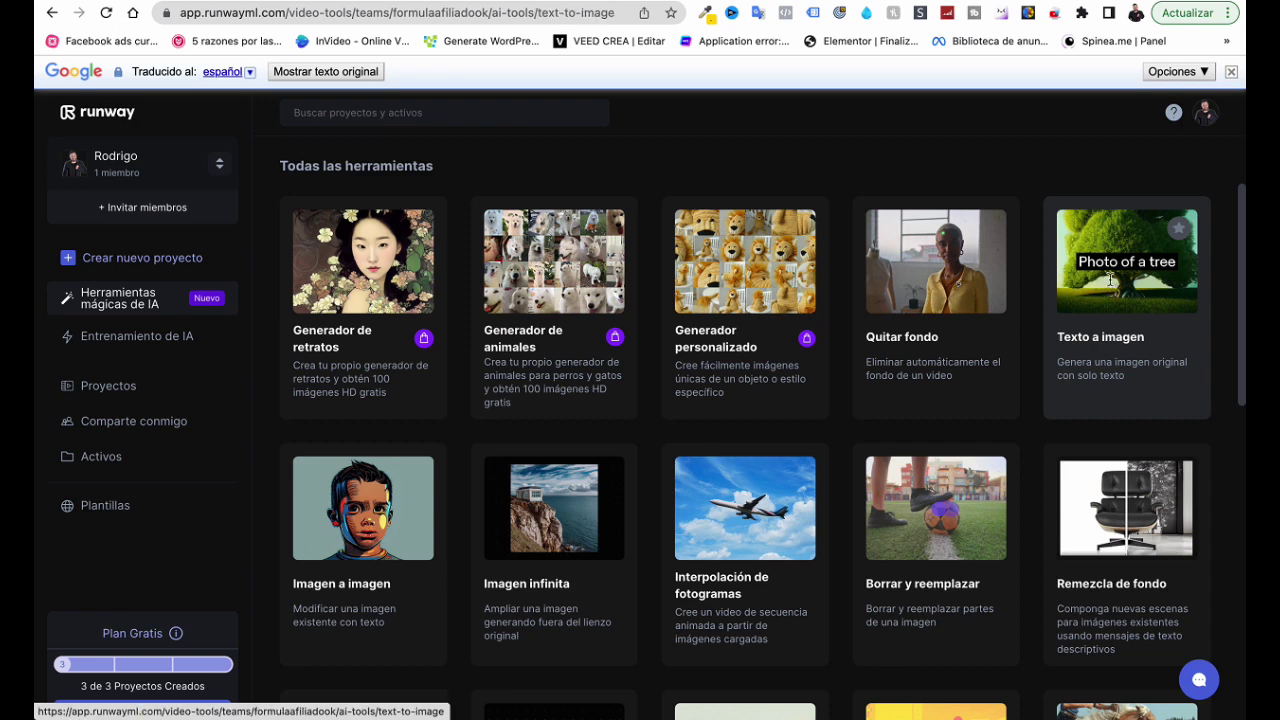
left_click(1110, 281)
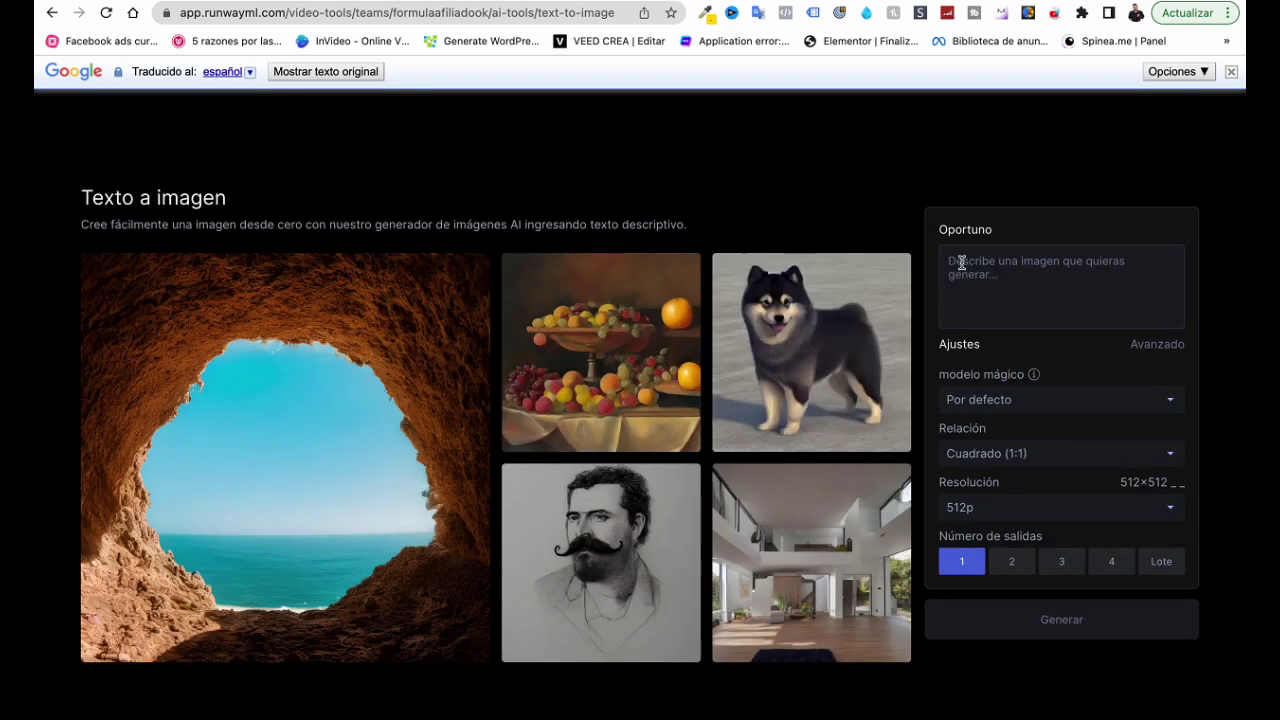
left_click(966, 265)
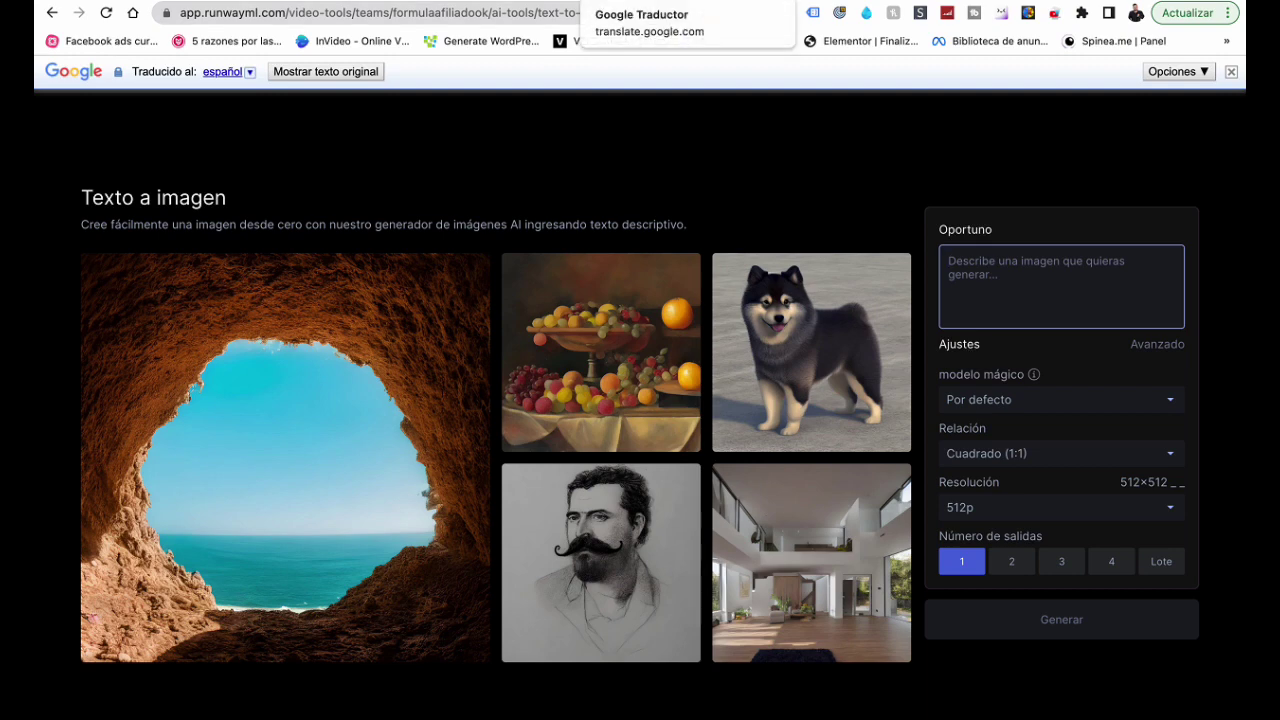
Switch to Google Translate, translate "perro en el parque" from Spanish into English and copy the translation
left_click(630, 3)
left_click(613, 238)
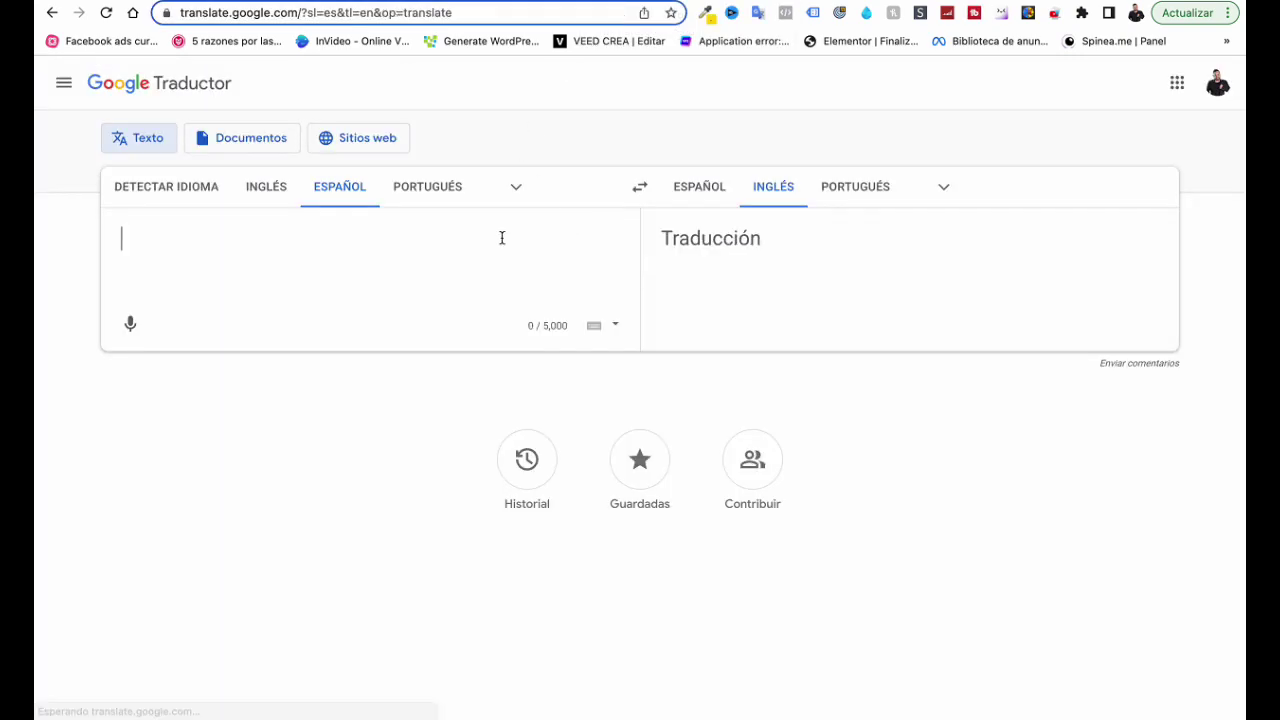
type("p")
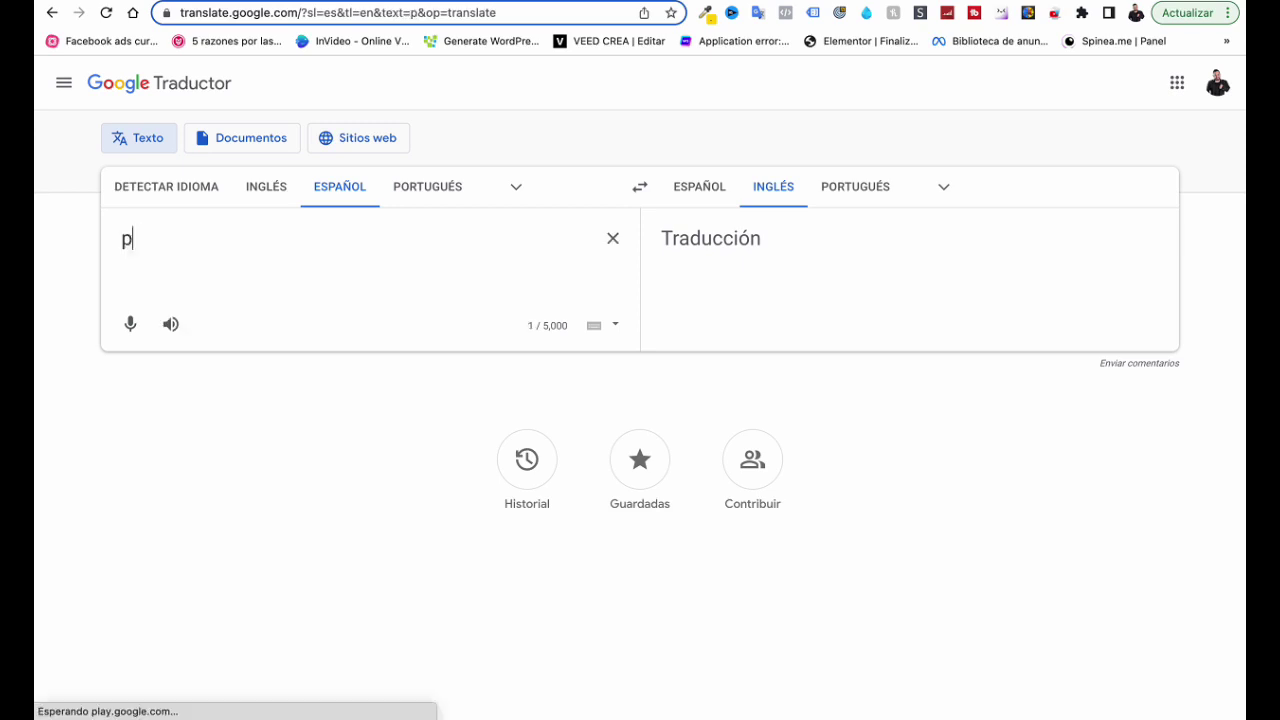
type("erro en ")
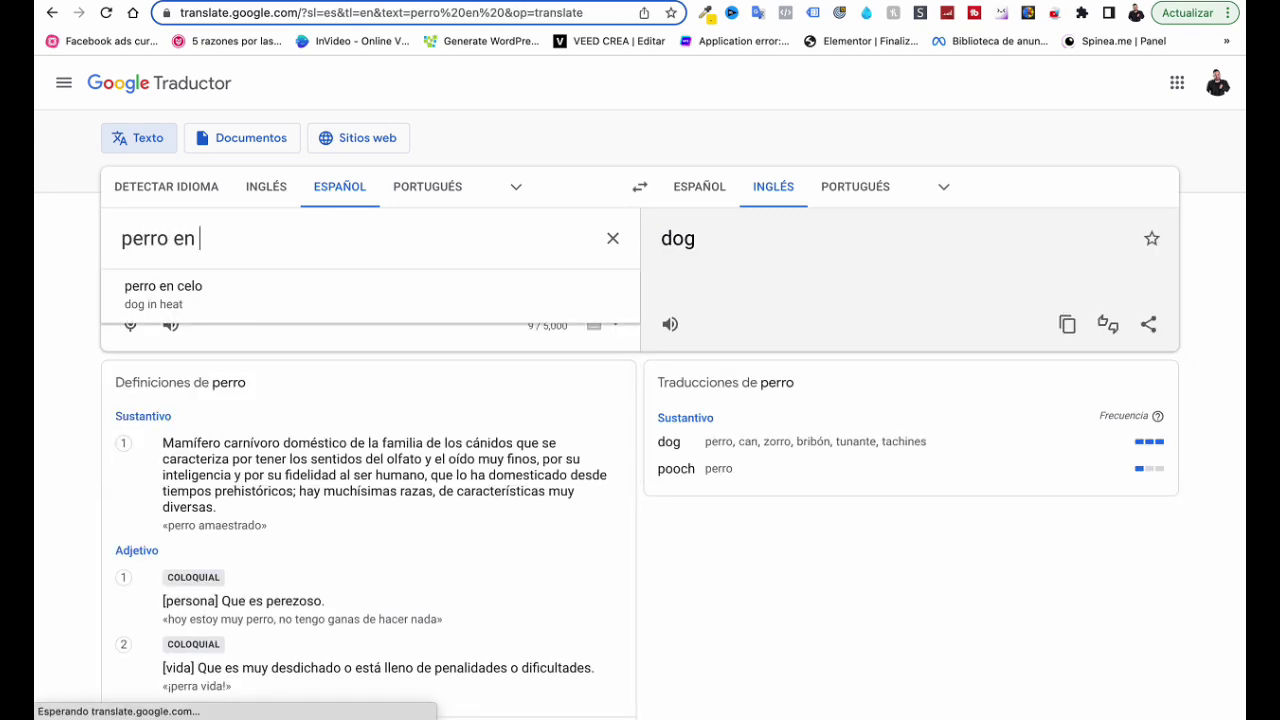
type("el parque")
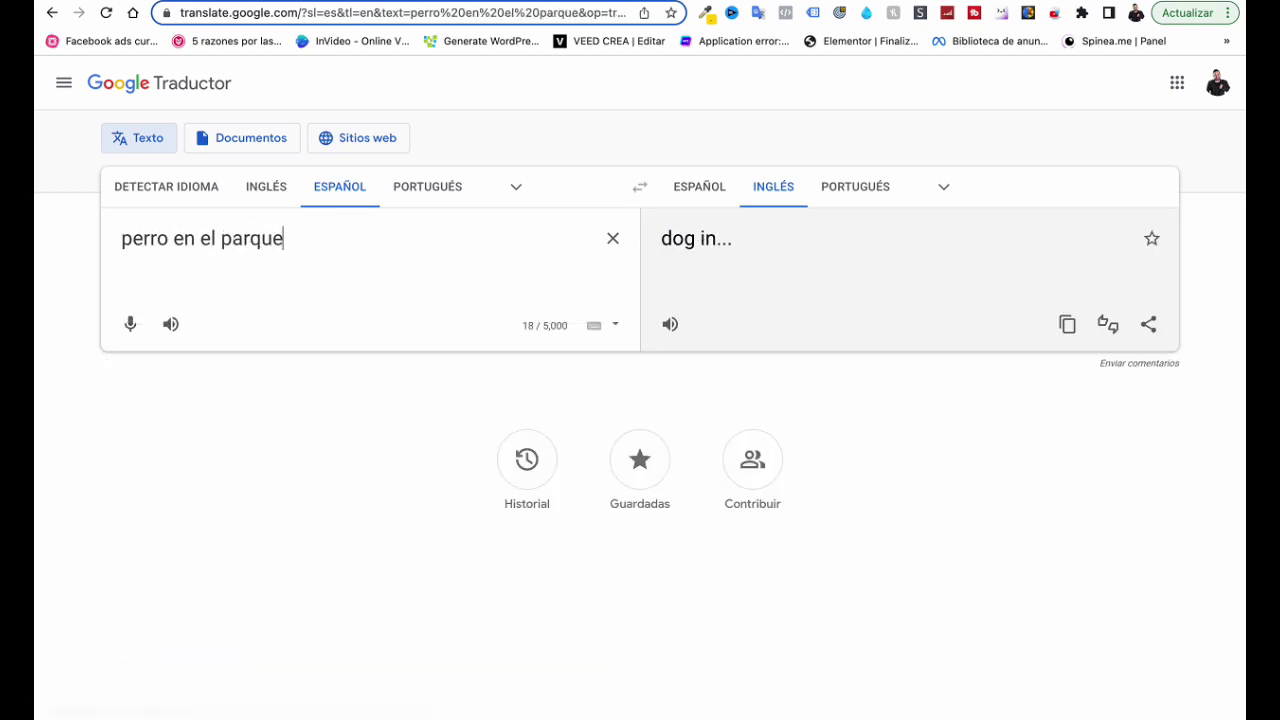
left_click(1067, 325)
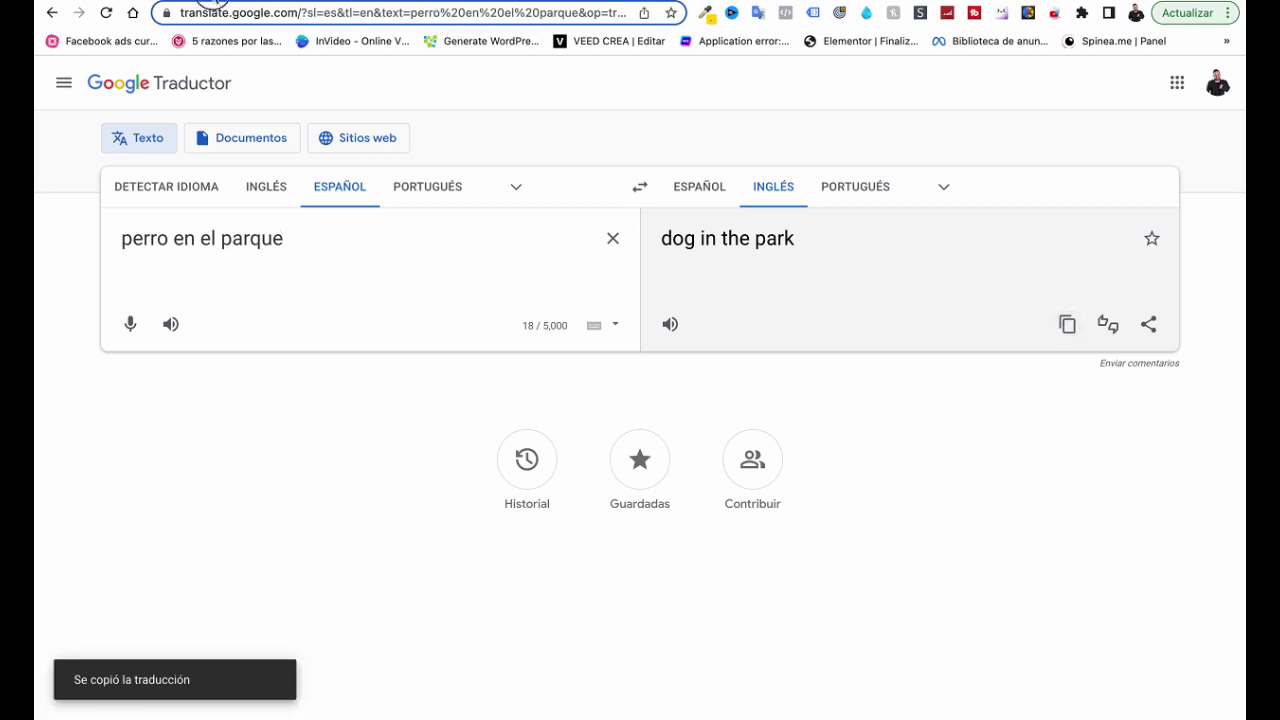
Return to Runway's Text to Image tool, paste "dog in the park" as the prompt and generate the image
left_click(212, 3)
right_click(980, 257)
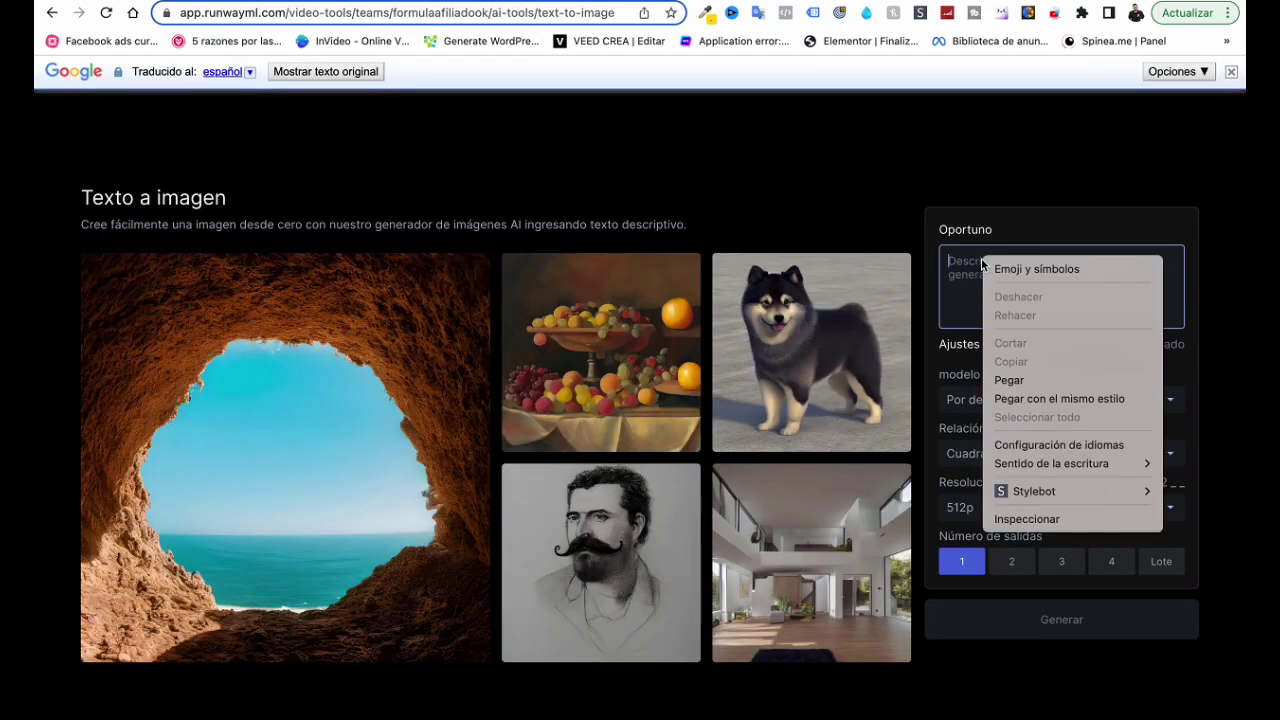
left_click(1000, 378)
left_click(1030, 620)
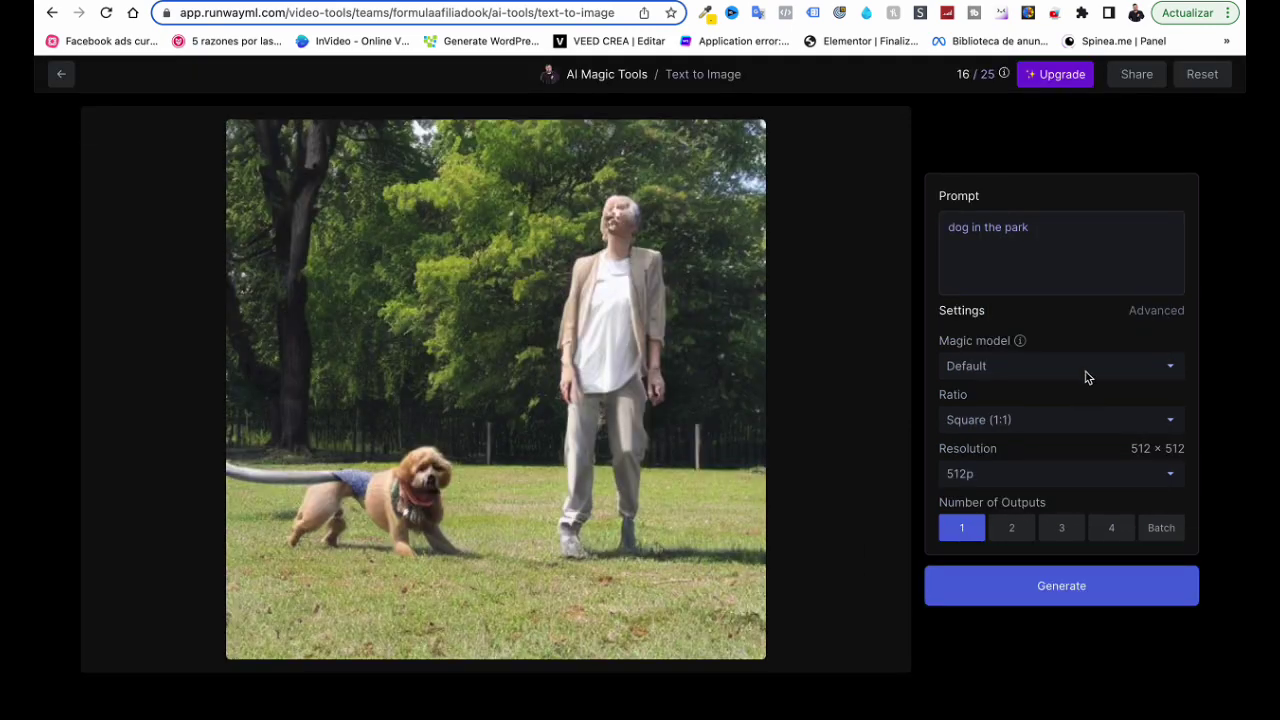
Open the AI Training page from the magic model setting and go back to the AI Magic Tools collection
left_click(1088, 372)
left_click(1078, 393)
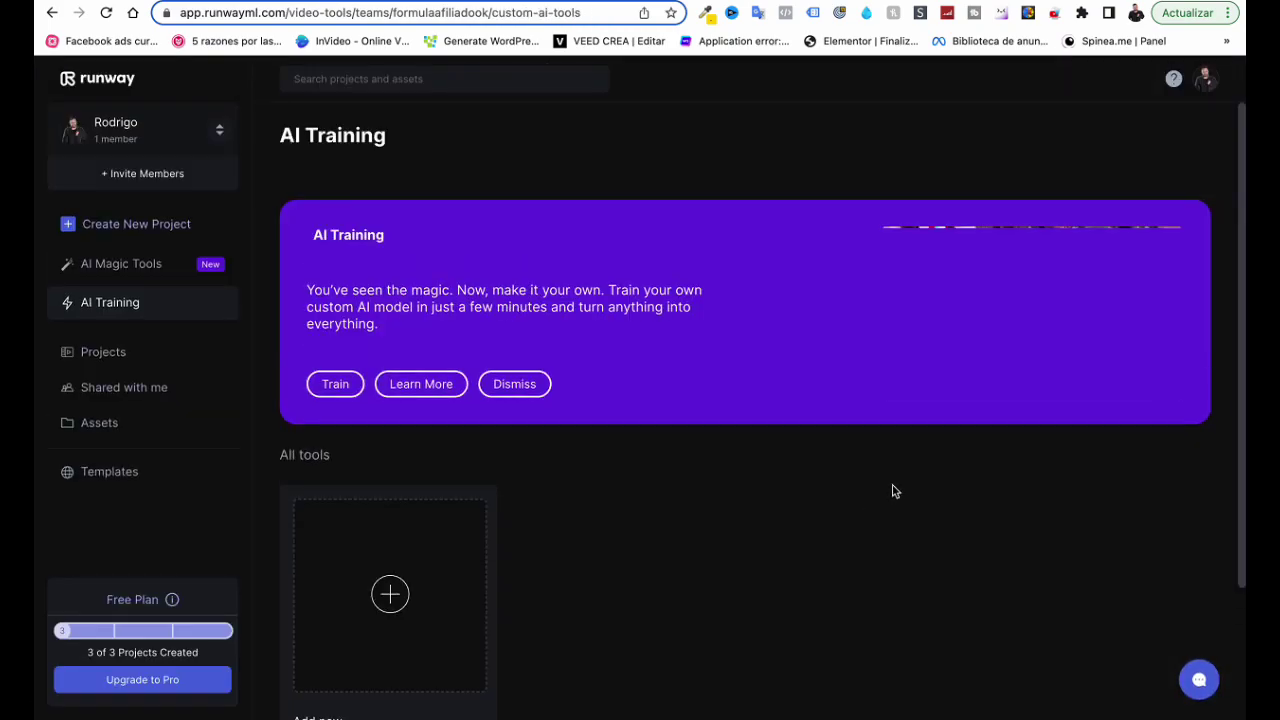
left_click(121, 263)
Browse the image tools in the AI Magic Tools collection and translate the page into Spanish with the browser's translator
scroll(600, 450, "down", 2)
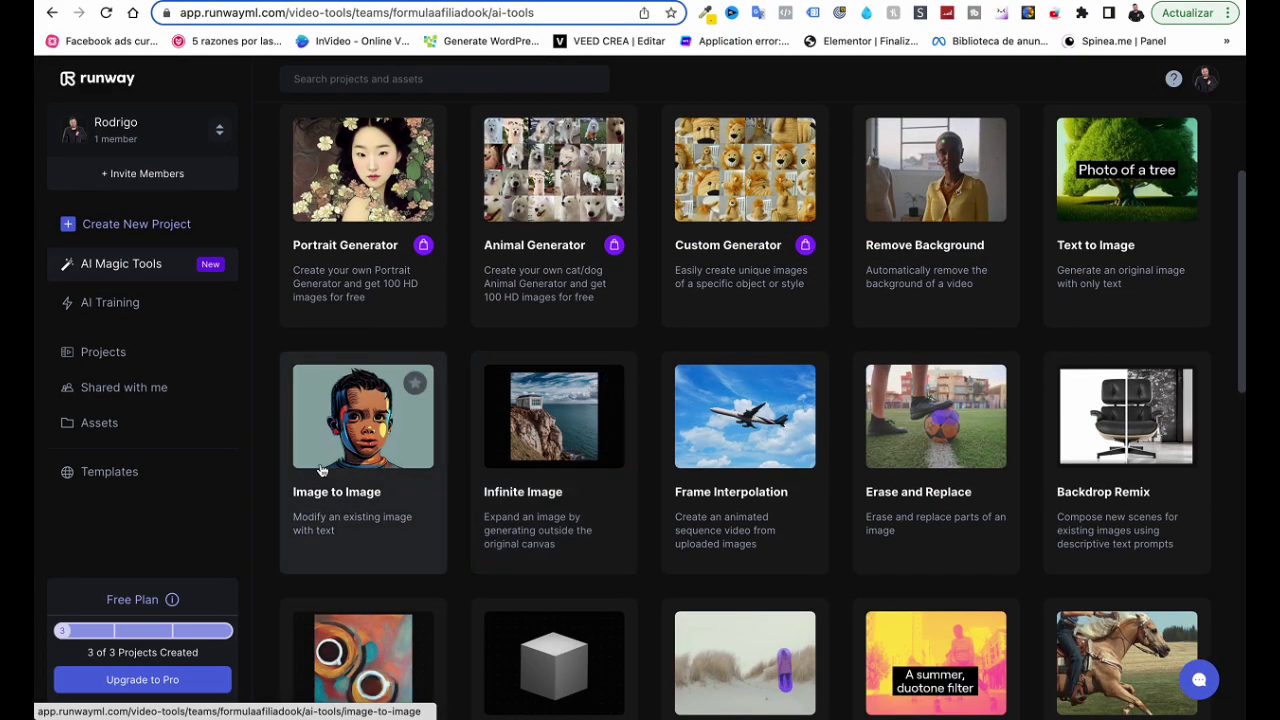
scroll(321, 470, "down", 1)
scroll(350, 460, "down", 1)
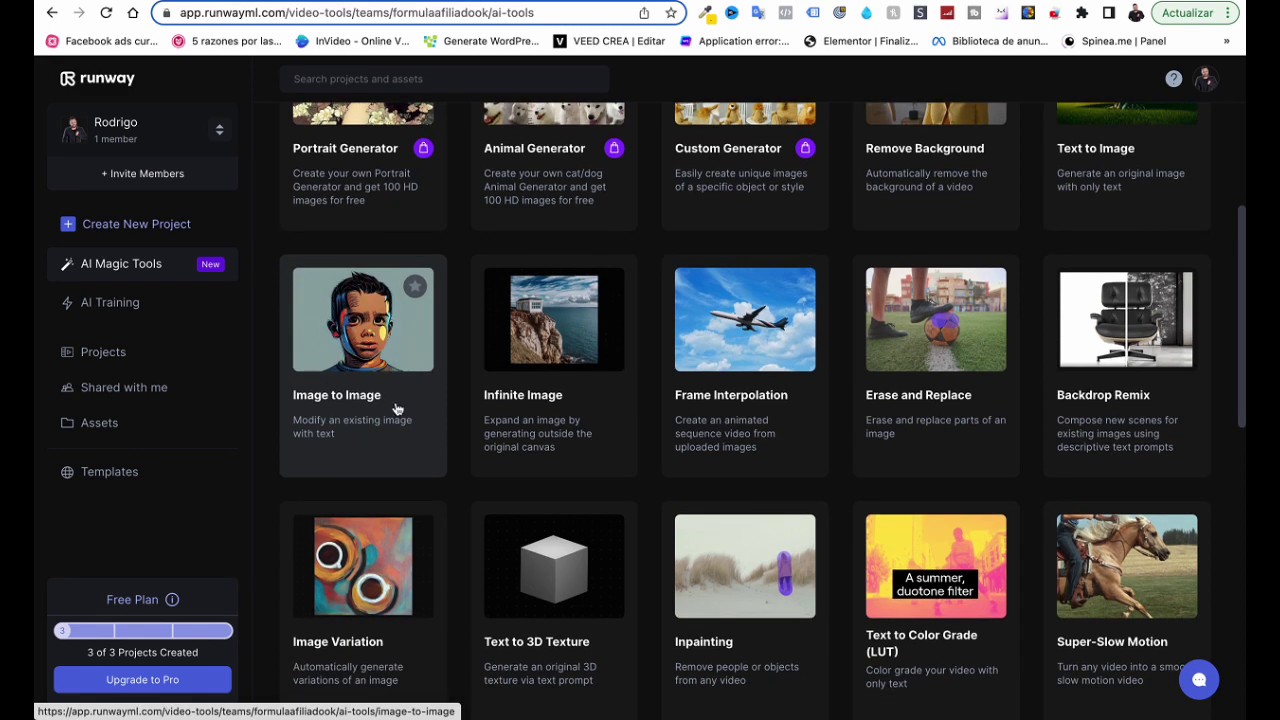
scroll(330, 365, "down", 1)
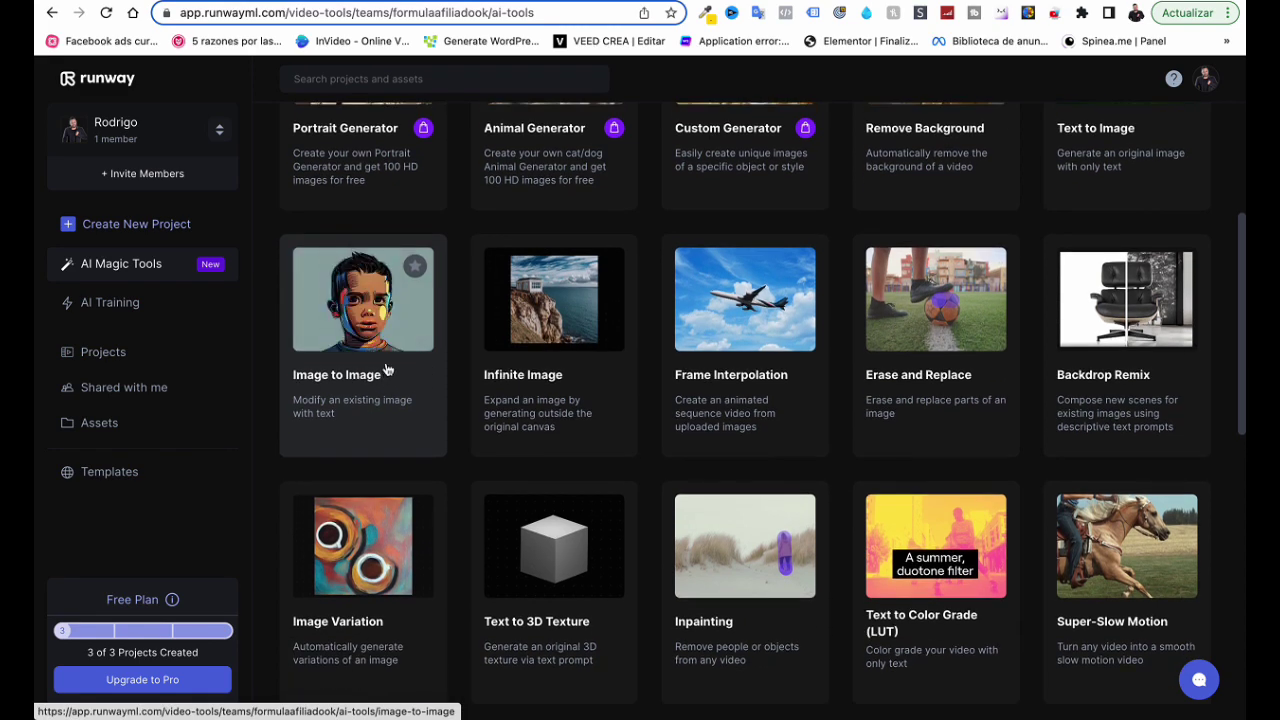
scroll(450, 395, "down", 1)
right_click(483, 441)
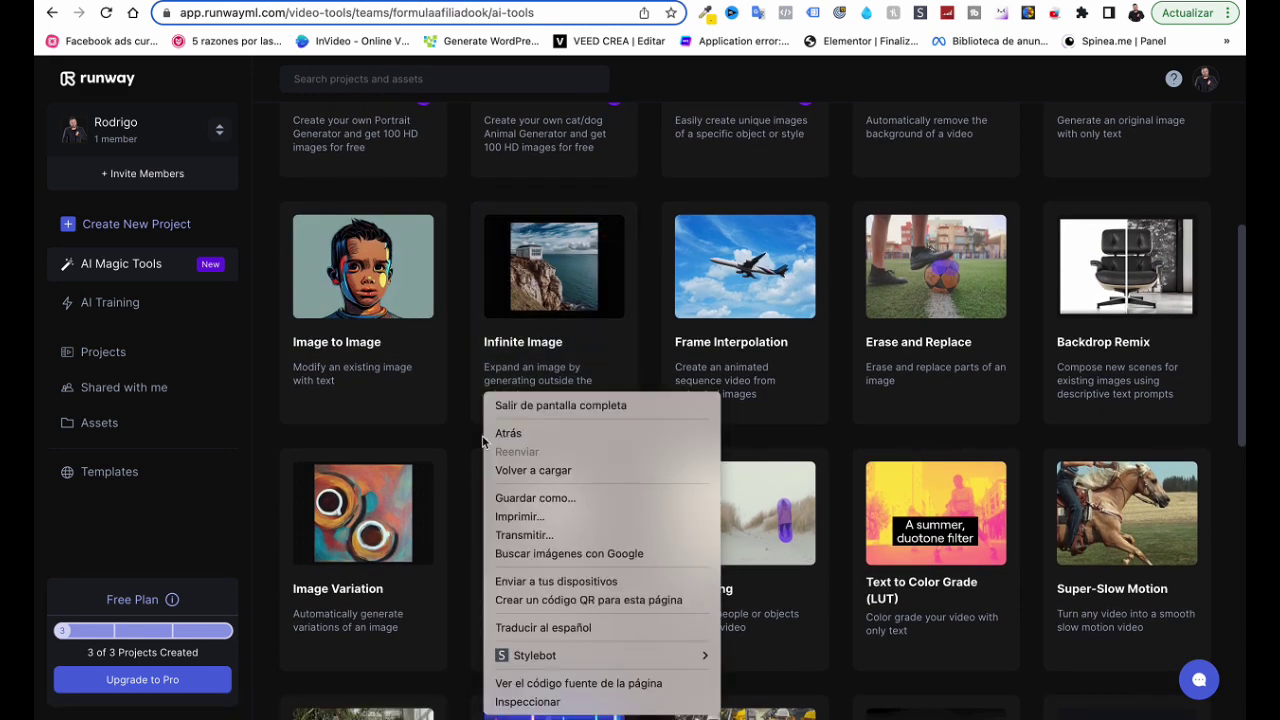
left_click(543, 627)
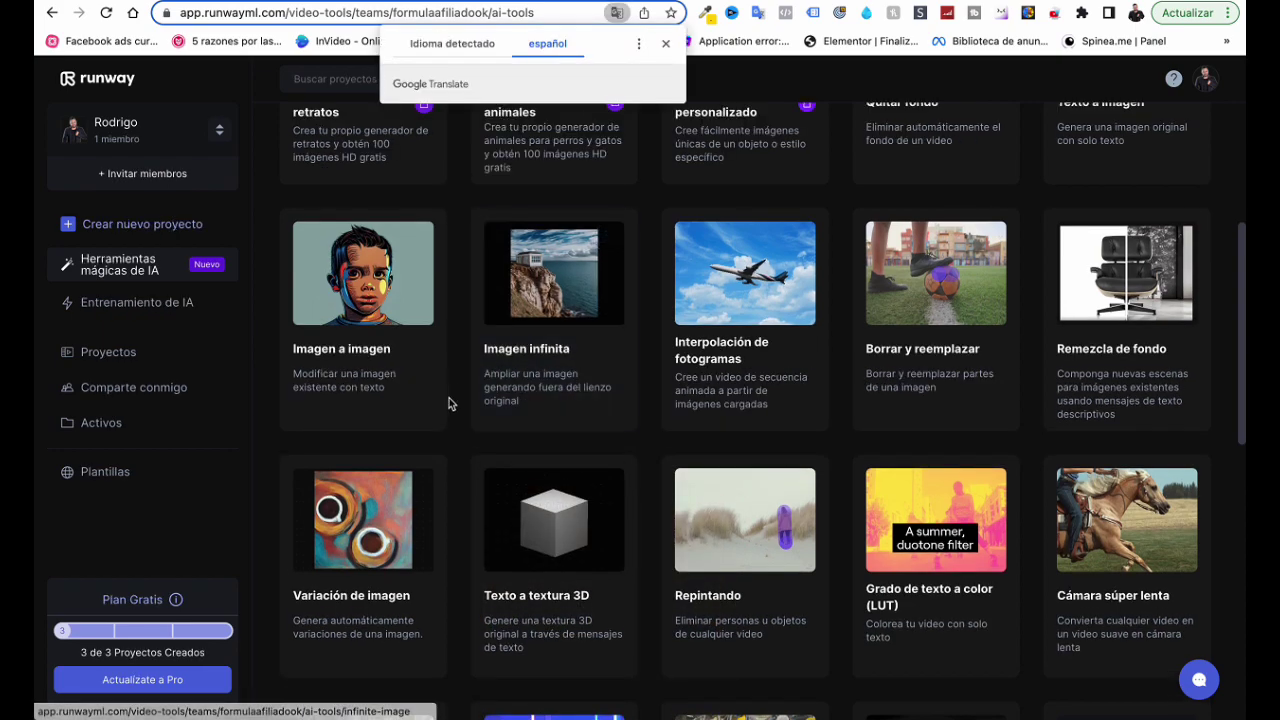
Examine the image variation, 3D texture, inpainting, colour grading and super-slow motion tools, dismissing the translation popup
scroll(449, 403, "down", 3)
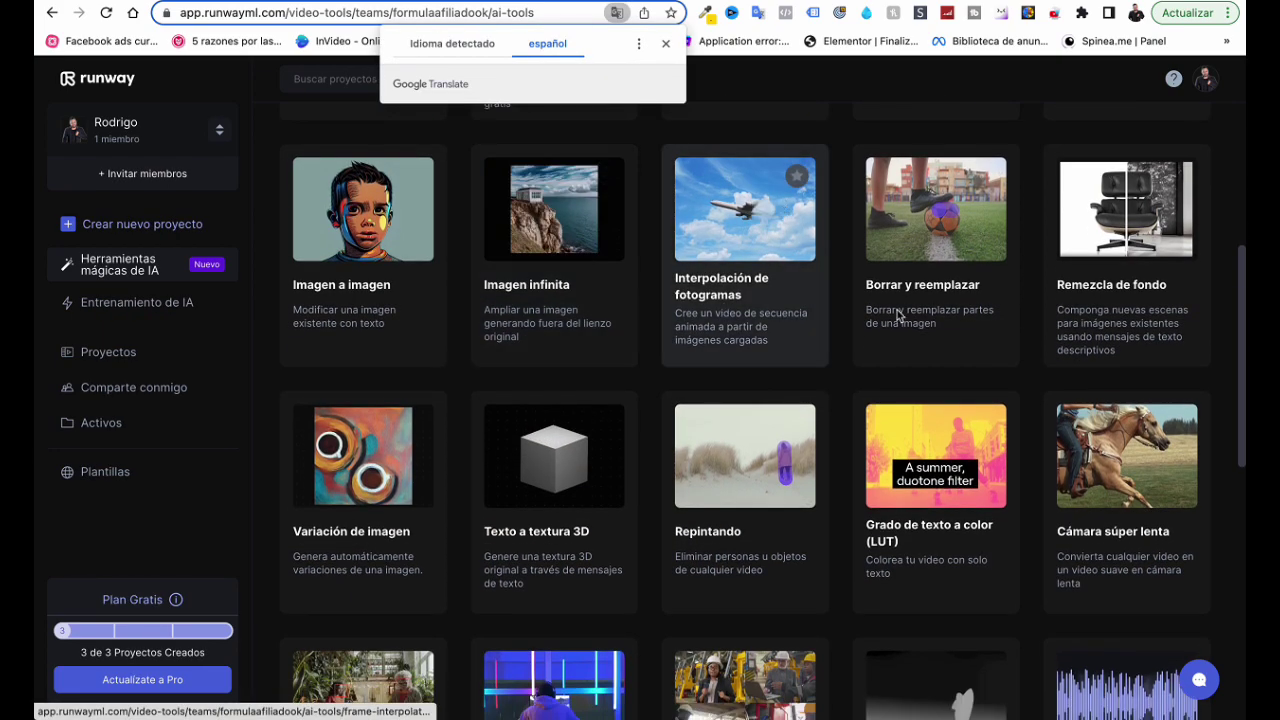
scroll(486, 366, "down", 5)
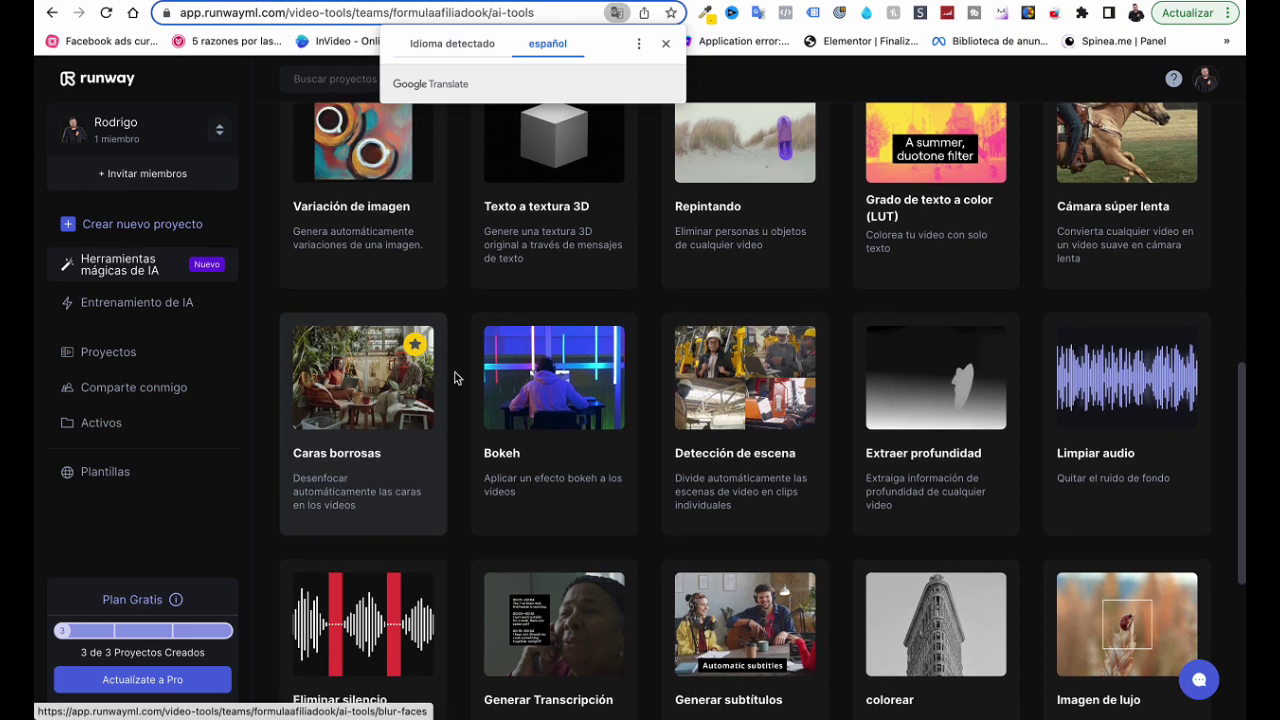
scroll(593, 310, "up", 3)
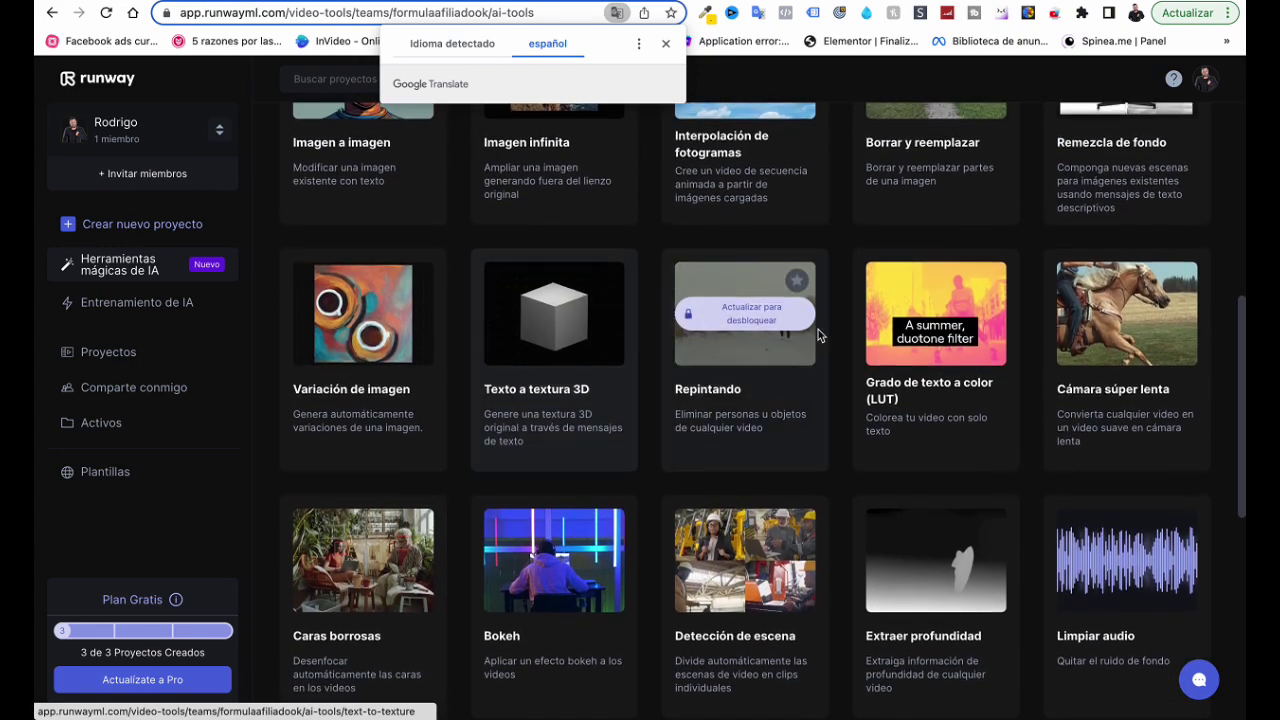
scroll(818, 335, "down", 1)
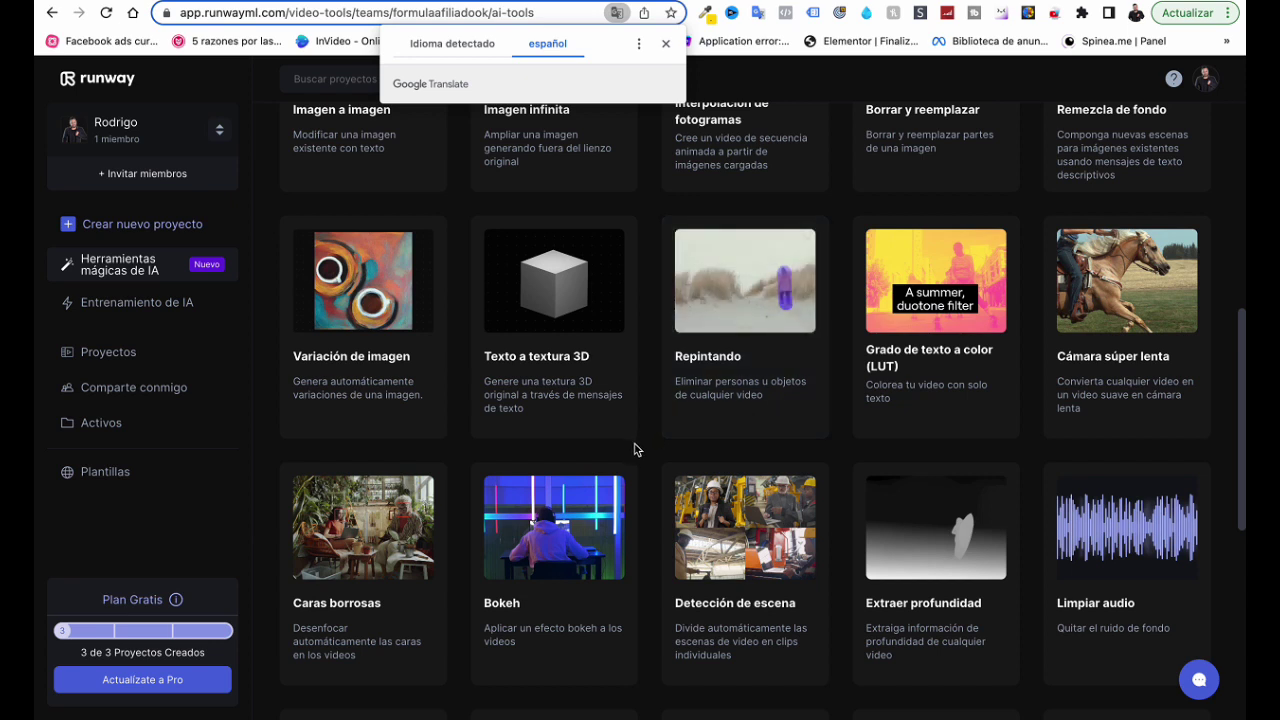
left_click(665, 45)
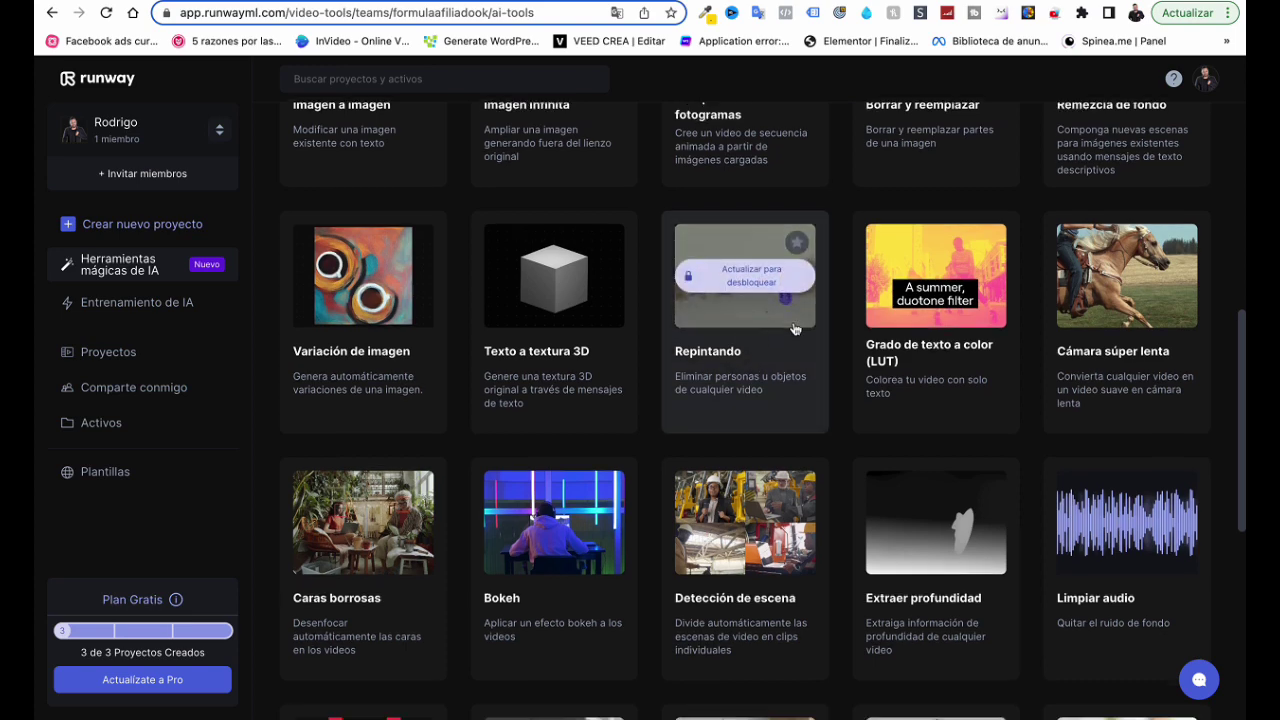
scroll(930, 303, "down", 1)
scroll(975, 320, "down", 1)
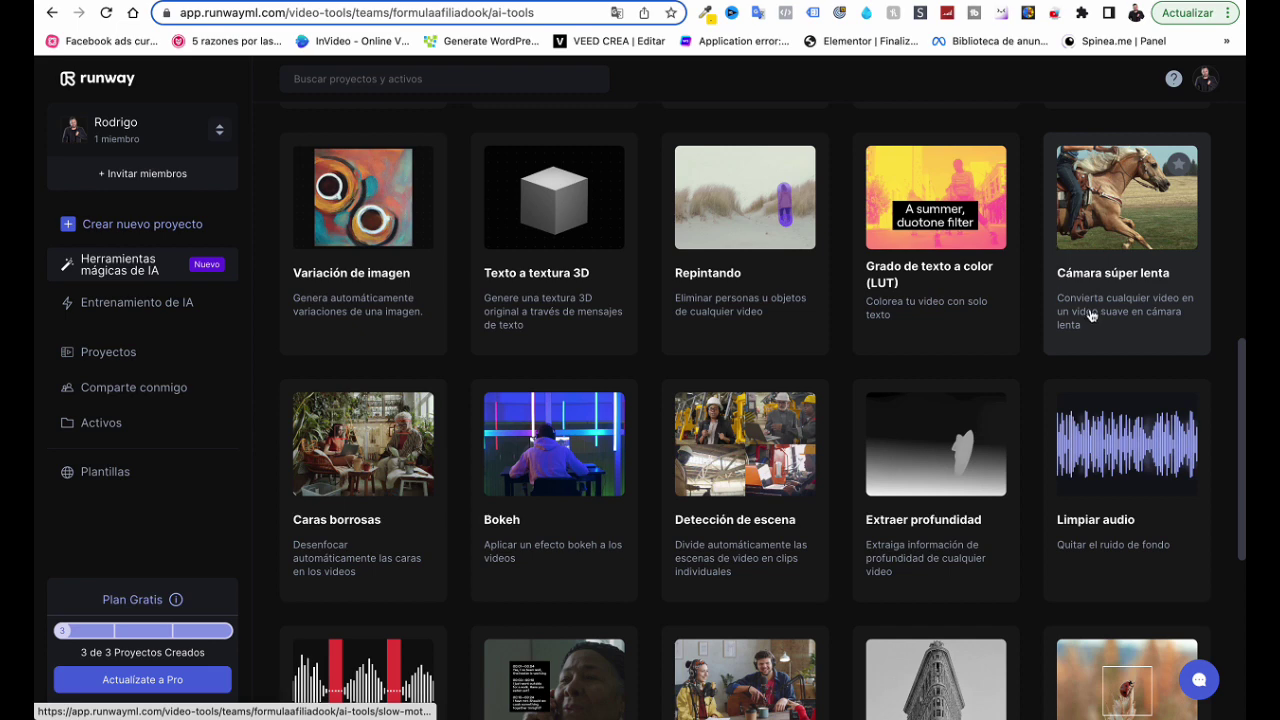
scroll(1091, 315, "up", 1)
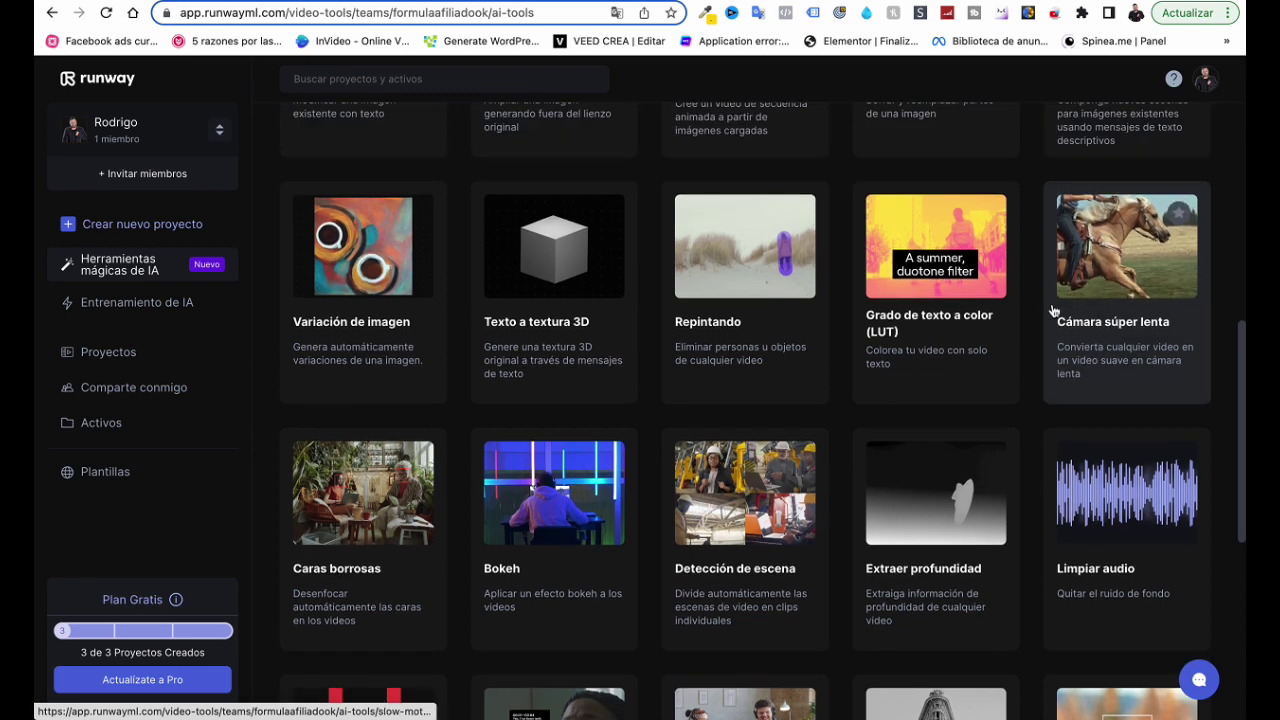
scroll(918, 338, "down", 1)
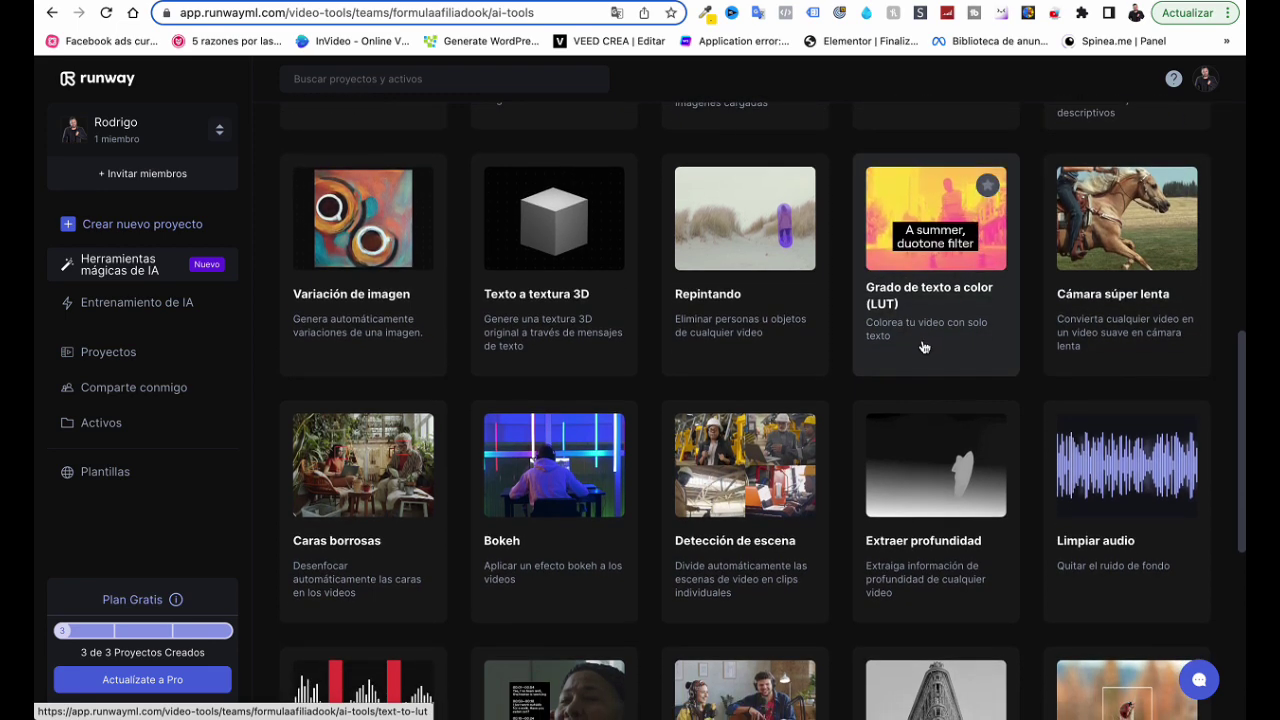
Examine the remaining tools for blurring faces, cleaning audio, removing silence, transcribing, subtitling, colourising and replacing backgrounds
scroll(924, 347, "down", 3)
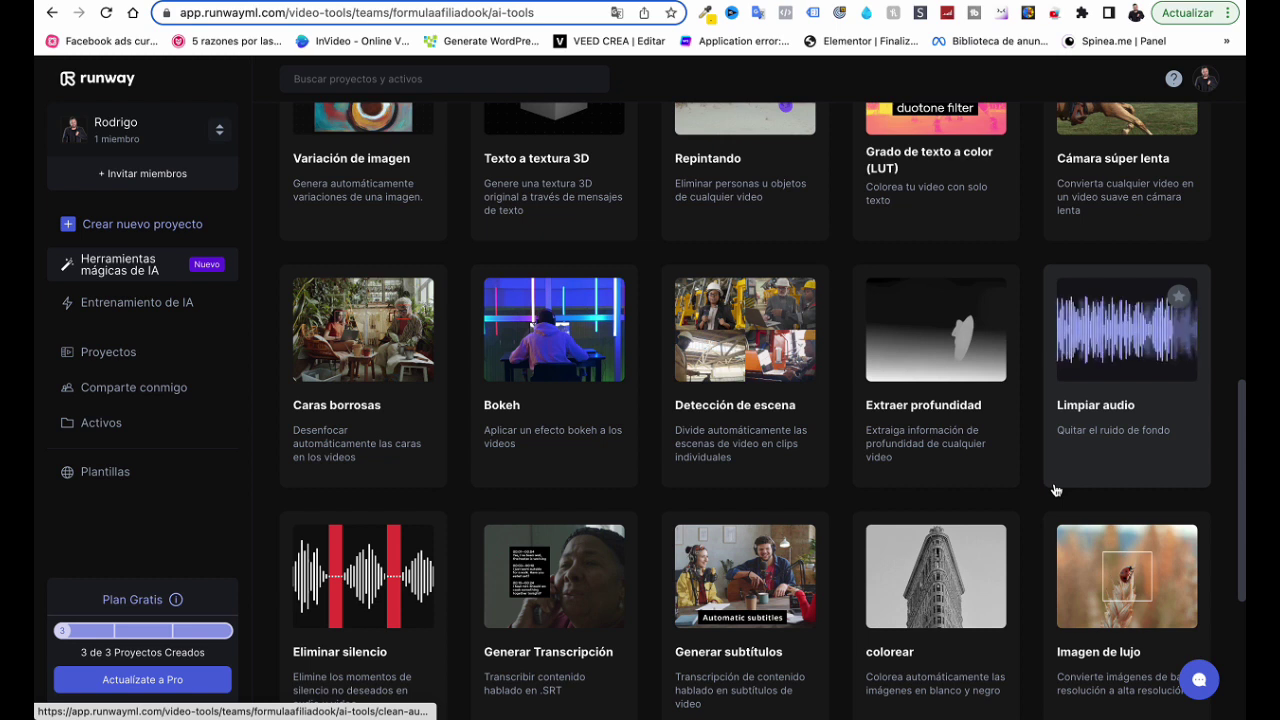
scroll(860, 420, "down", 1)
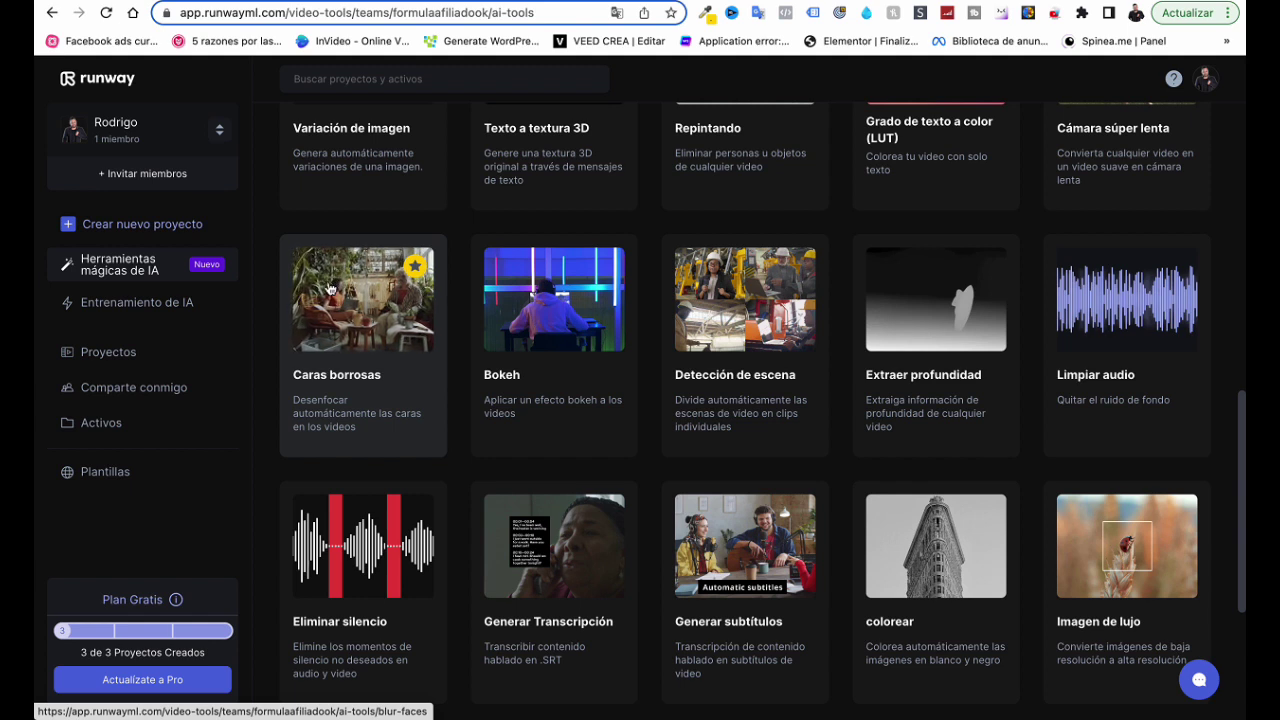
scroll(330, 289, "down", 1)
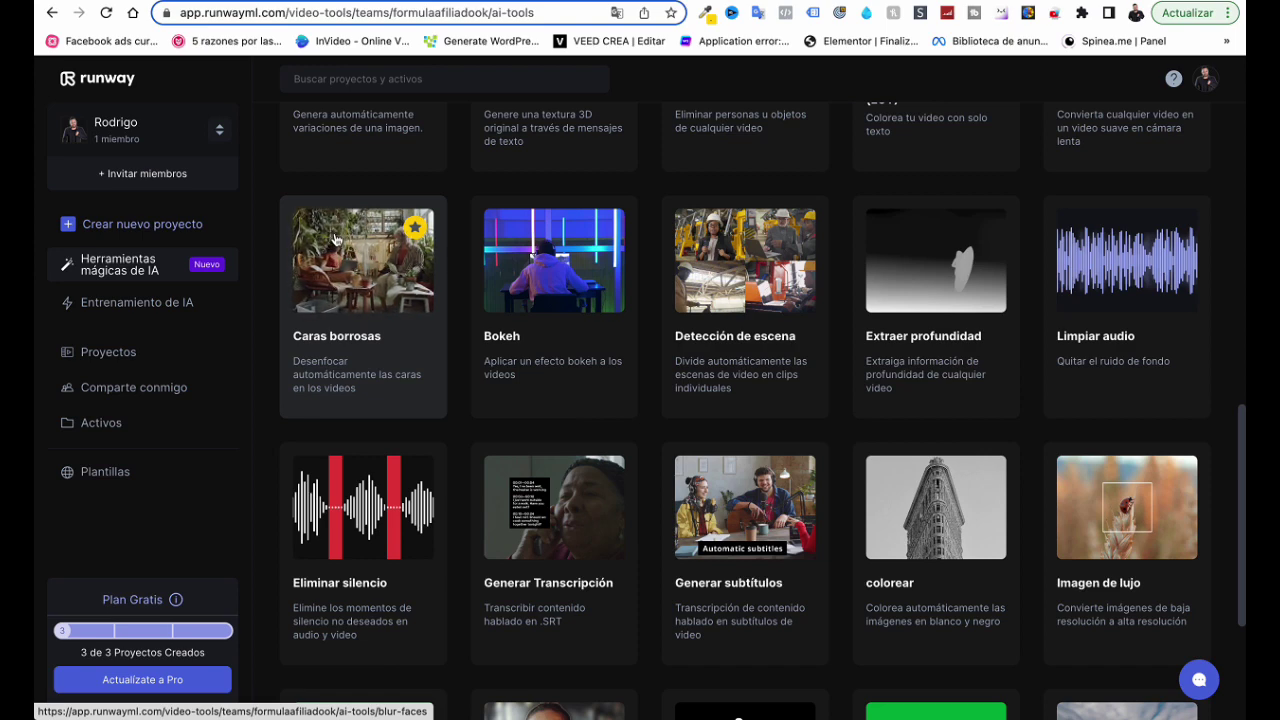
scroll(333, 259, "down", 5)
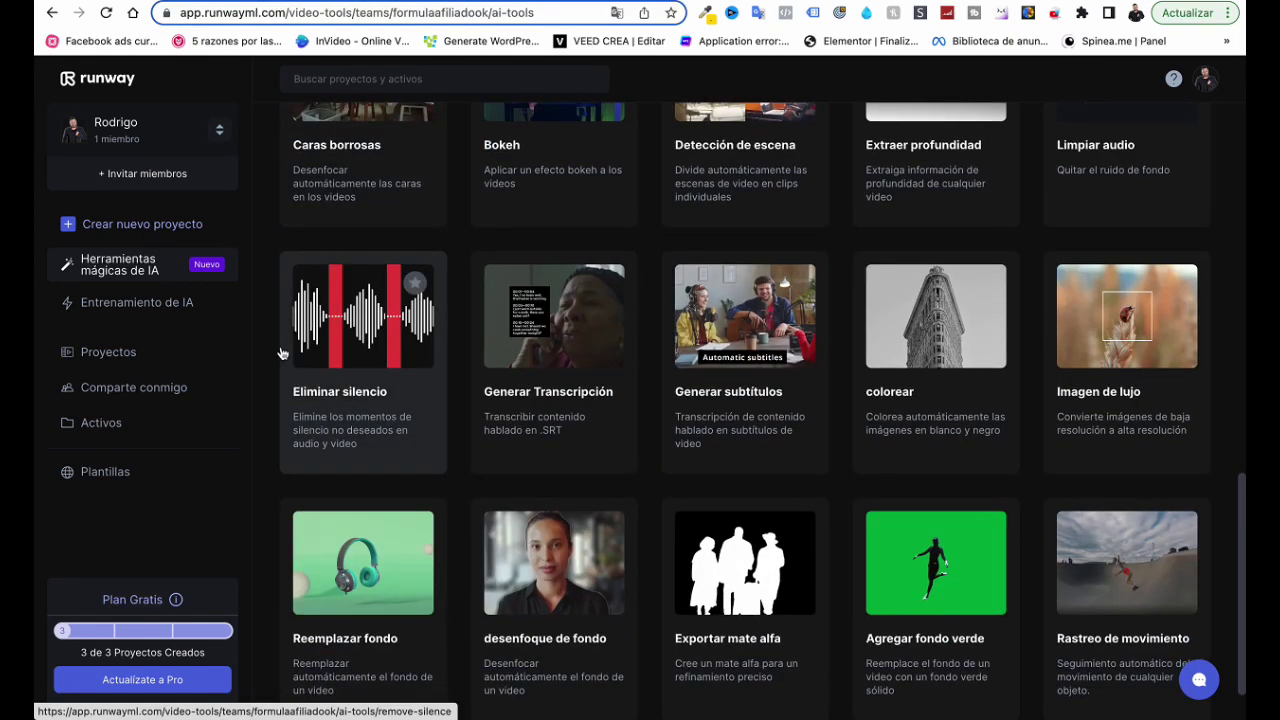
scroll(290, 345, "up", 2)
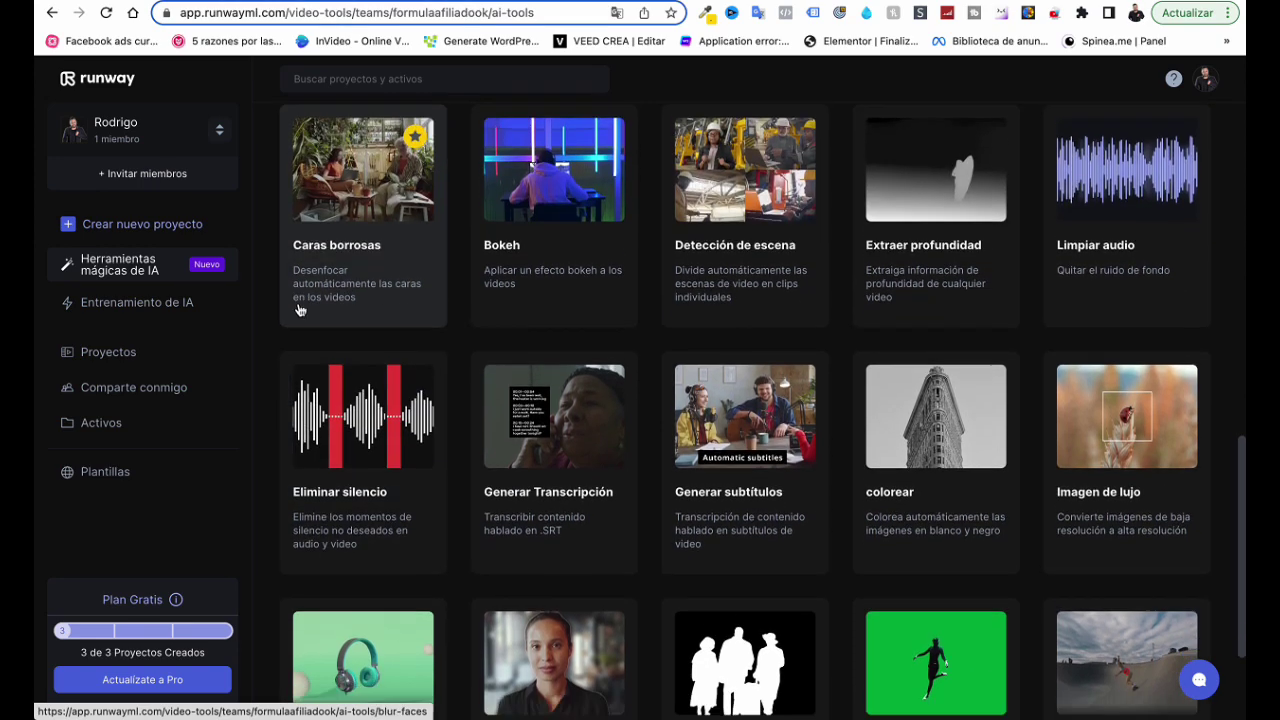
scroll(302, 333, "down", 2)
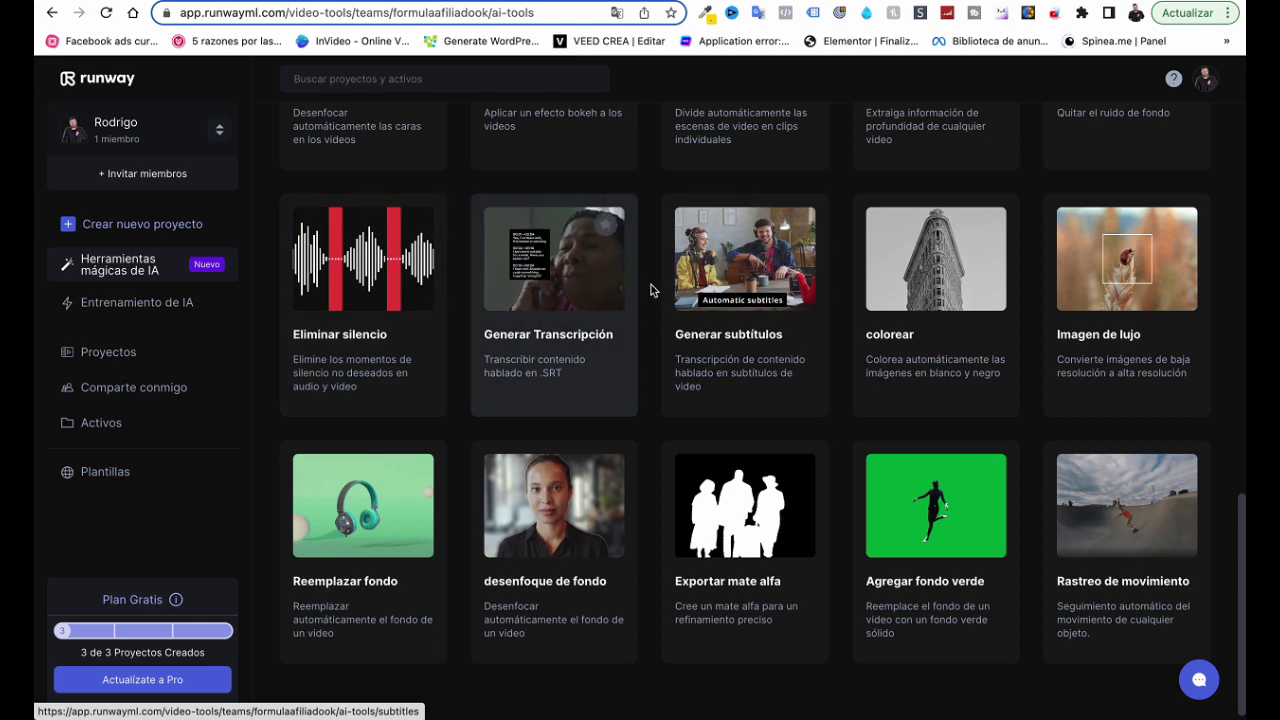
scroll(549, 298, "down", 1)
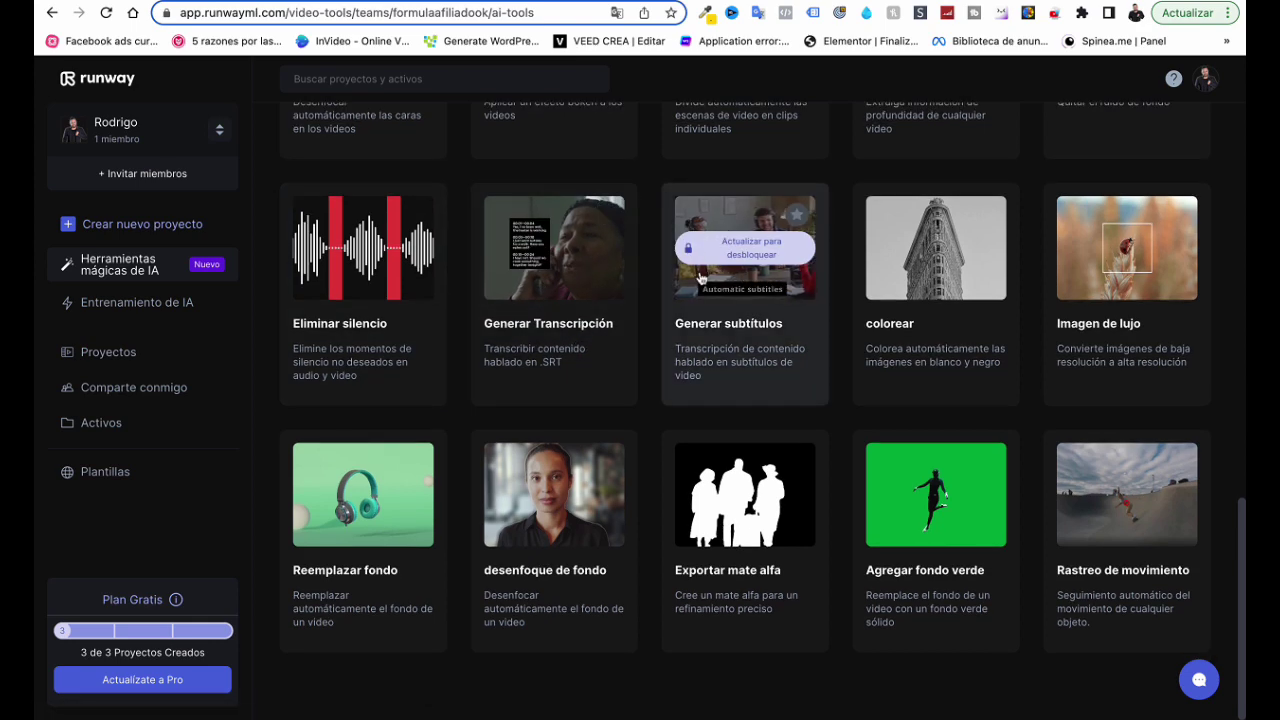
scroll(590, 300, "up", 1)
scroll(585, 315, "down", 1)
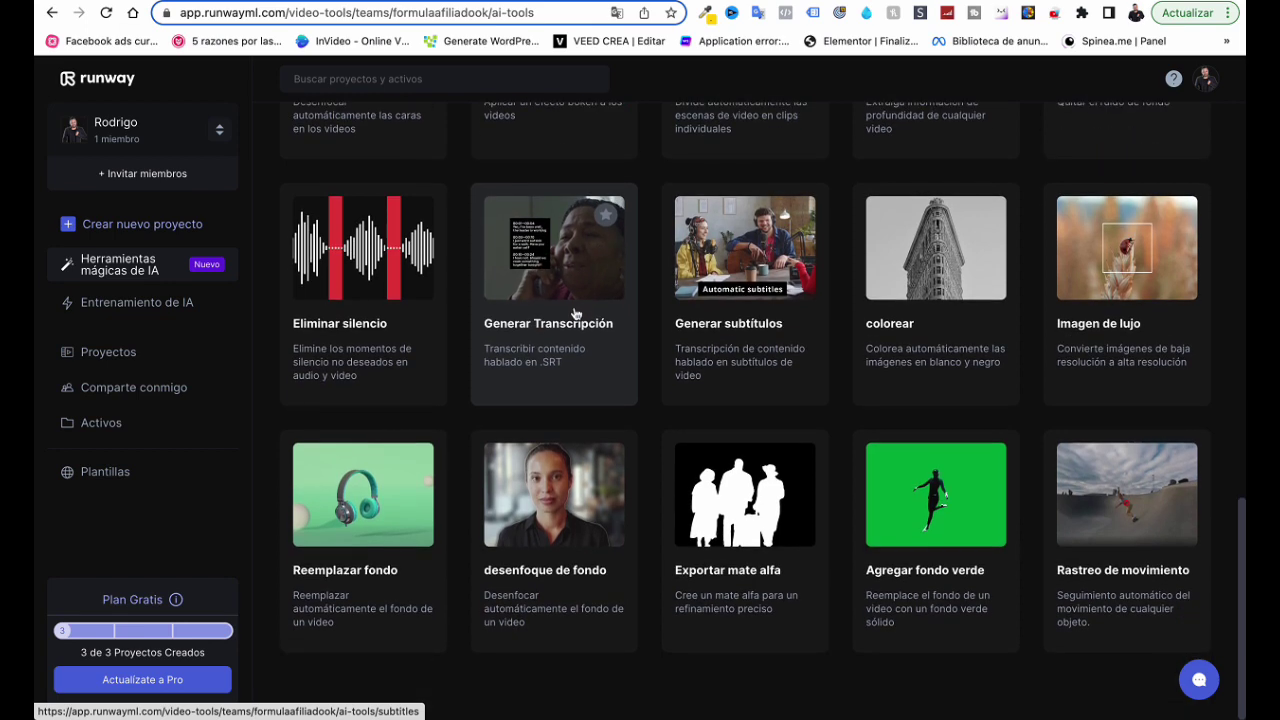
scroll(551, 244, "up", 6)
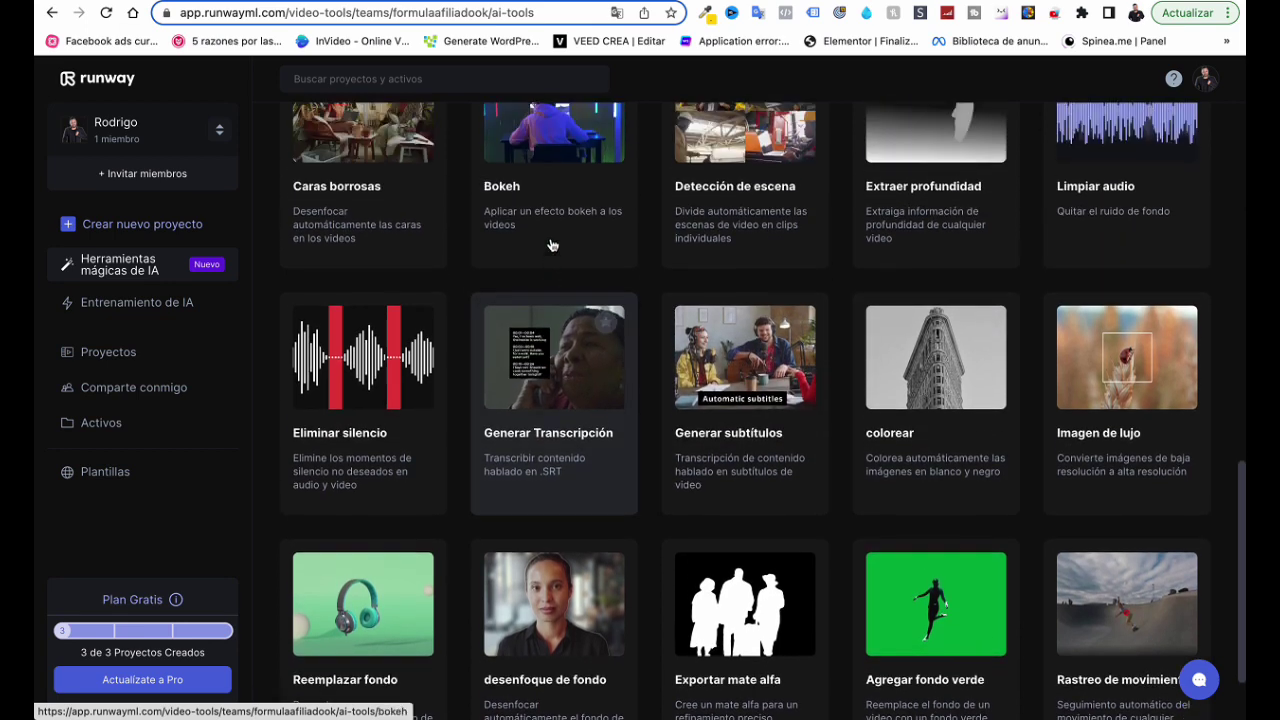
scroll(549, 244, "up", 7)
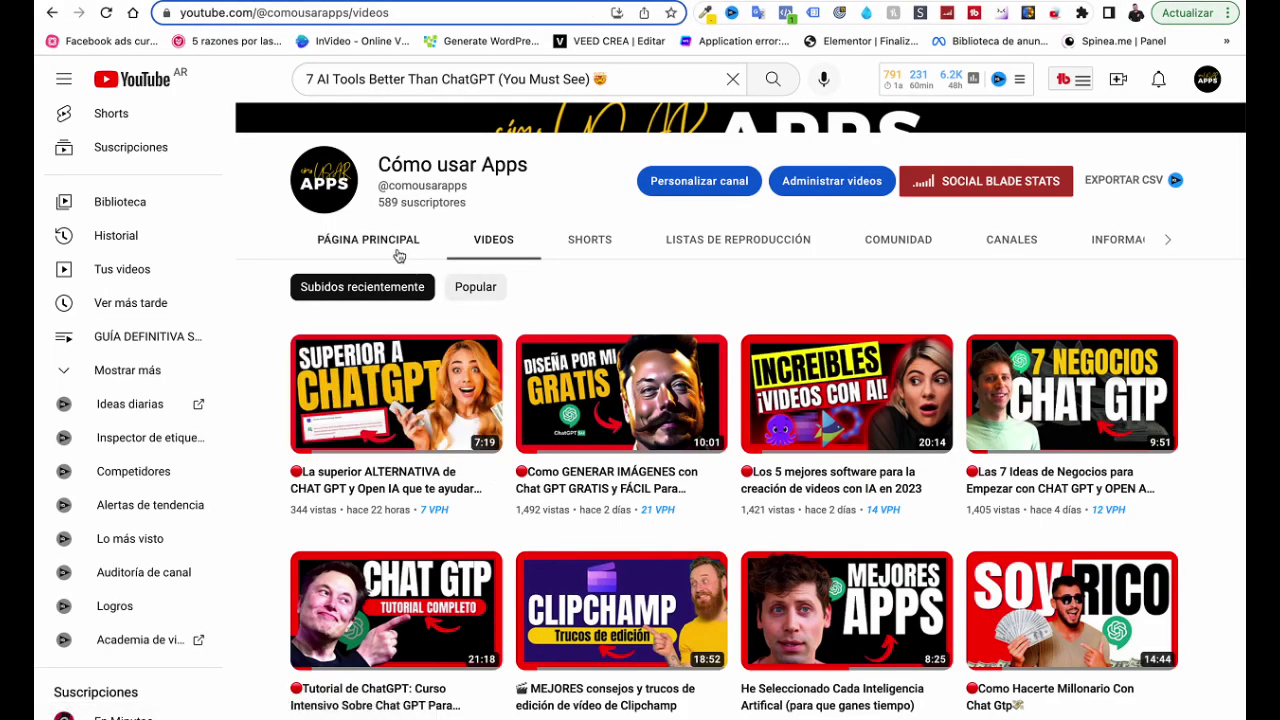
Open the home page of the Cómo usar Apps YouTube channel, pause the BIENVENIDA video and copy its link
left_click(368, 245)
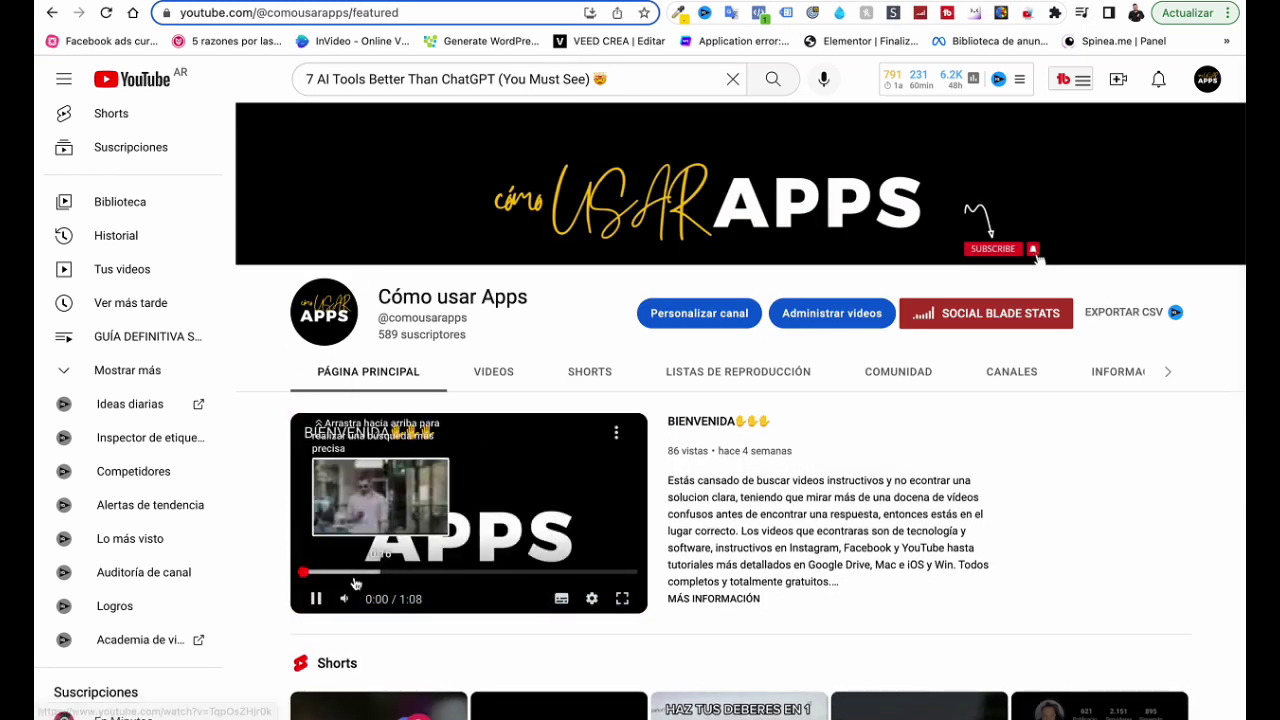
left_click(316, 600)
right_click(470, 440)
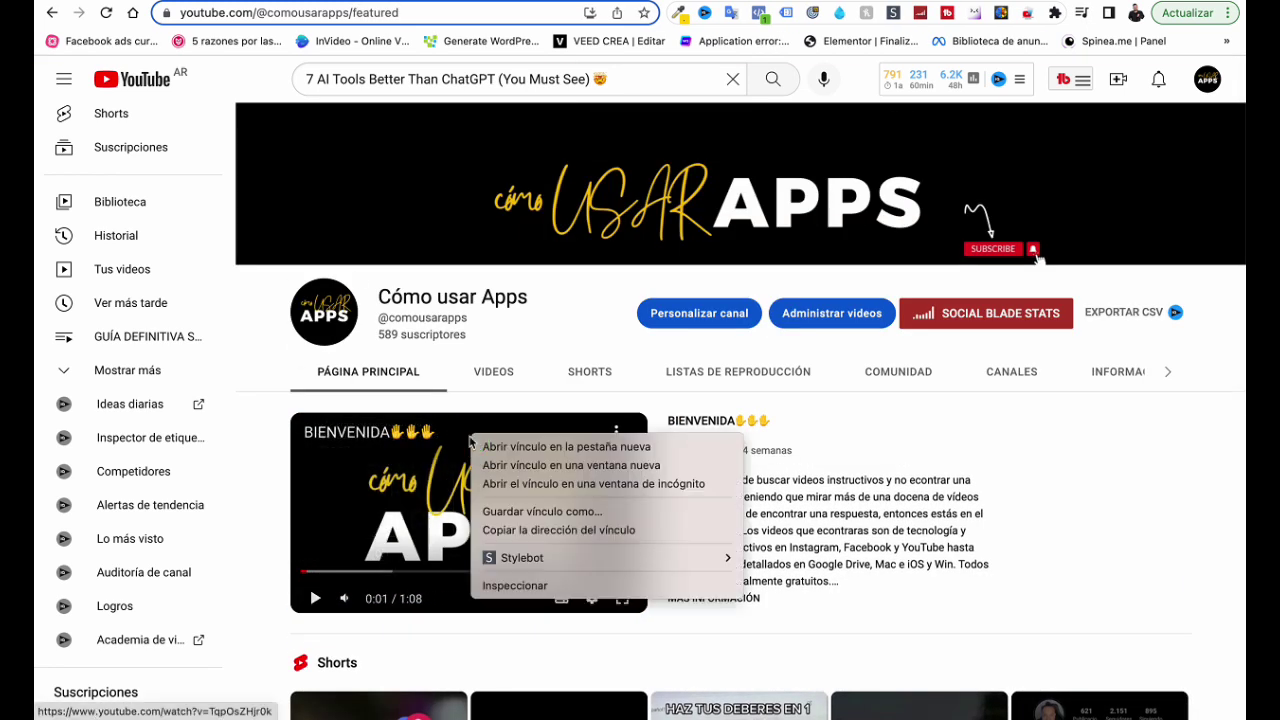
left_click(497, 531)
left_click(482, 384)
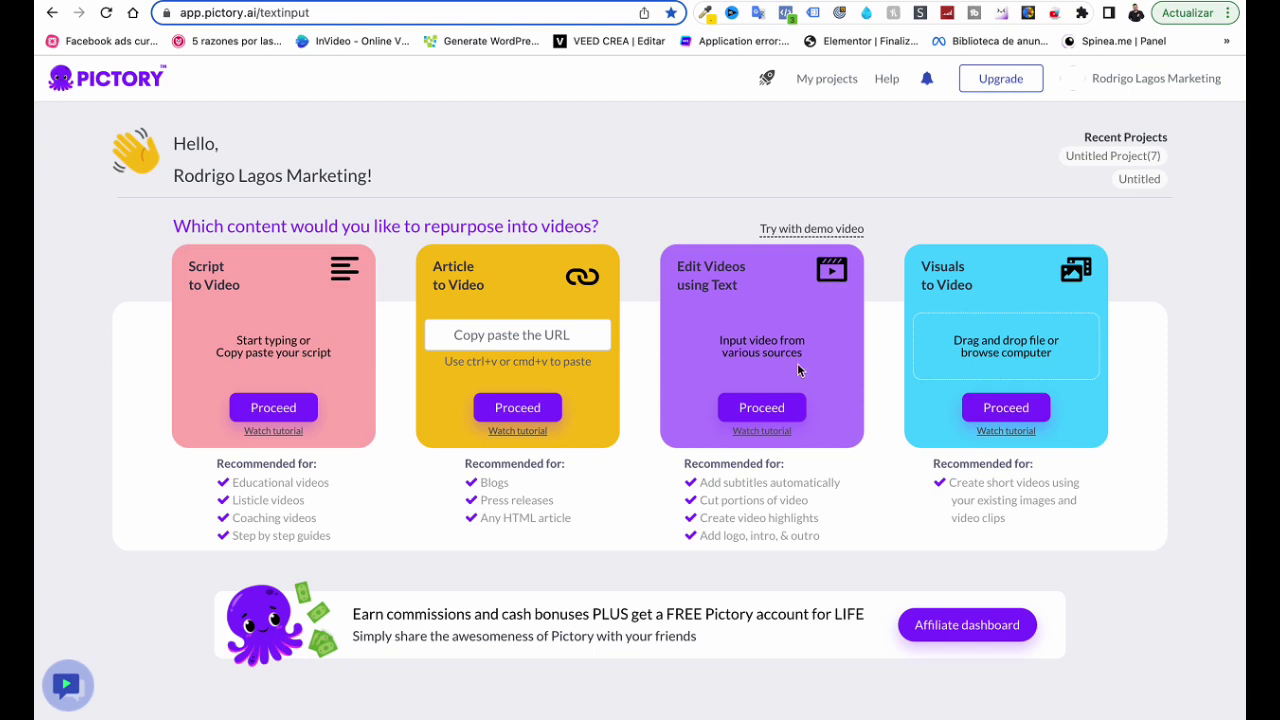
Try to open Edit Videos using Text in Pictory, and check the sign-up form before returning to the login page
left_click(754, 408)
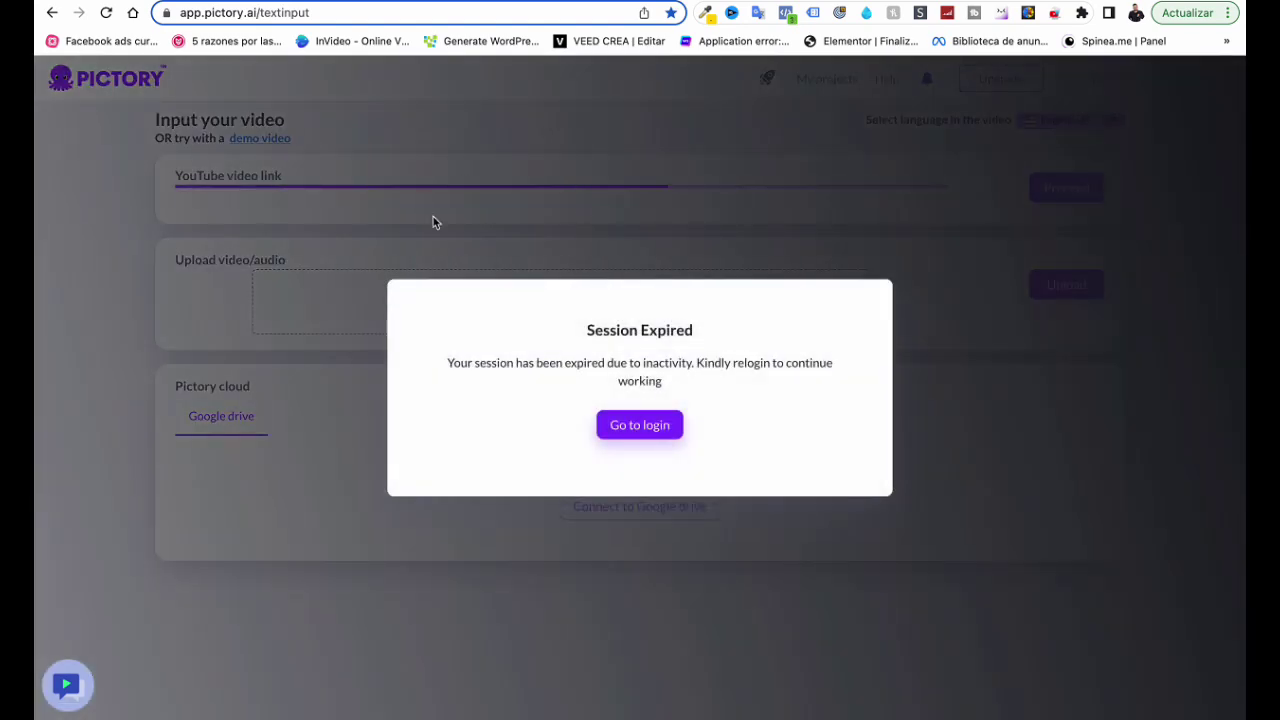
left_click(641, 431)
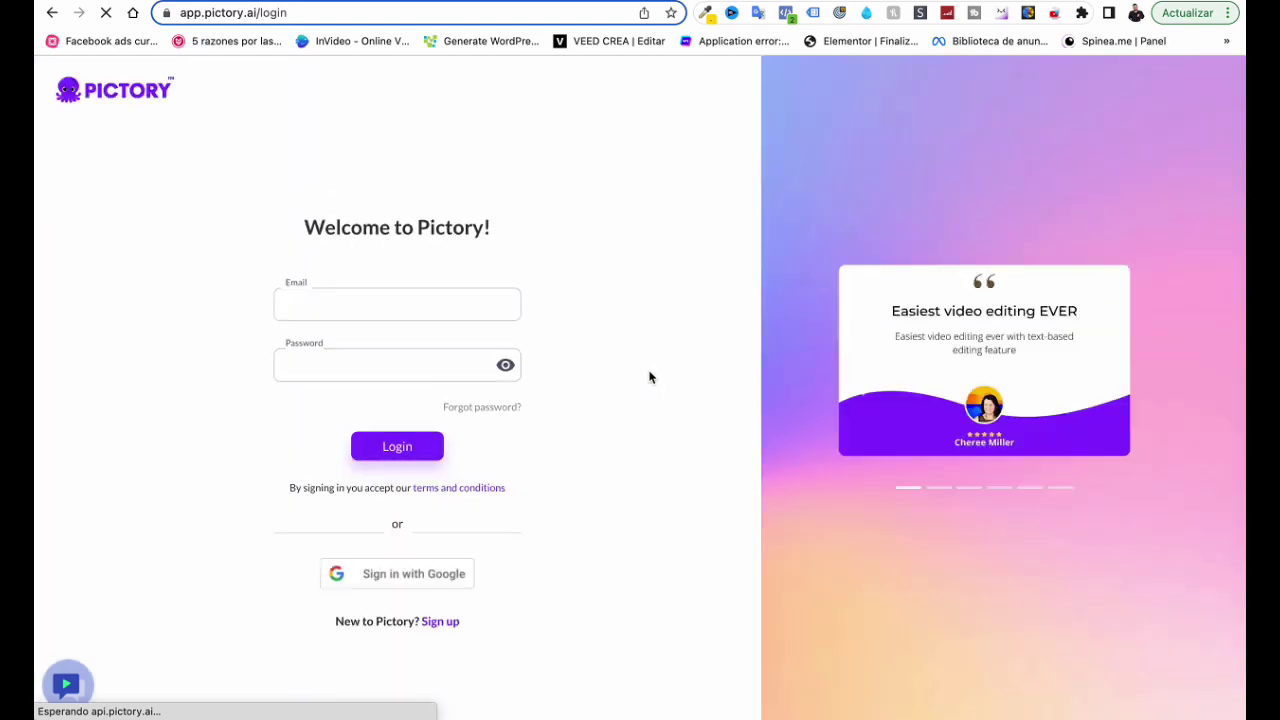
left_click(430, 622)
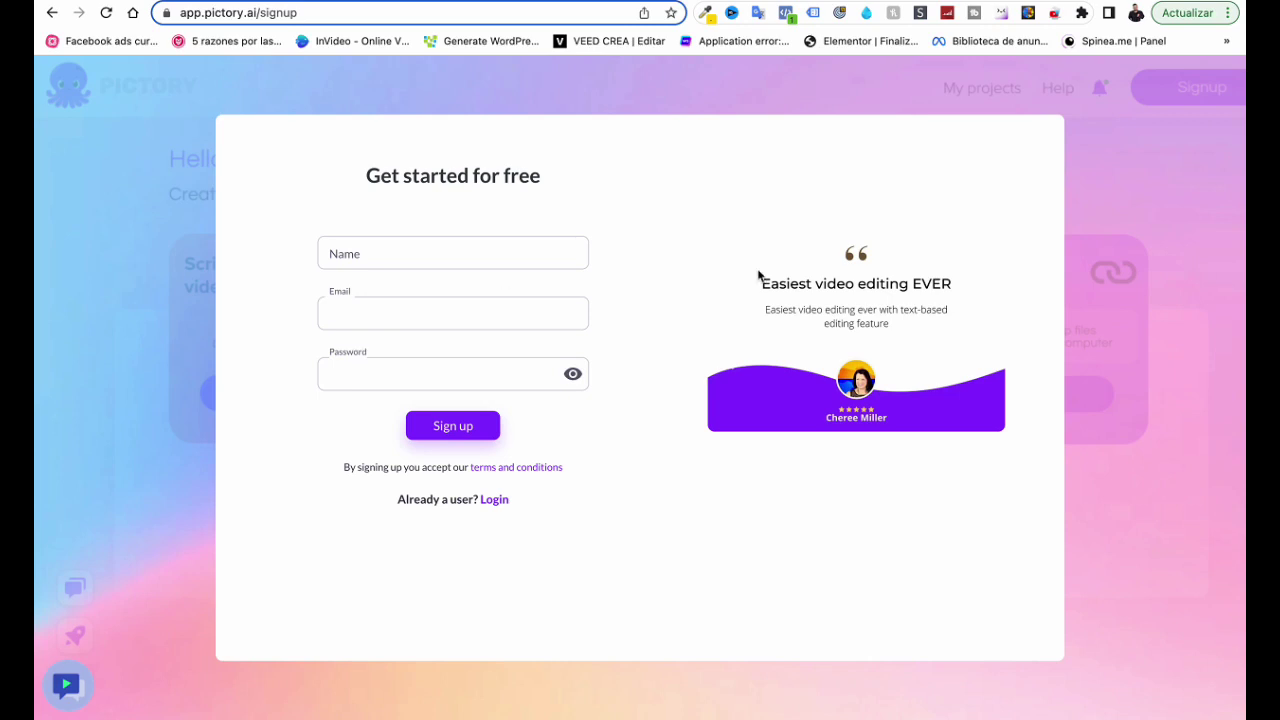
left_click(486, 500)
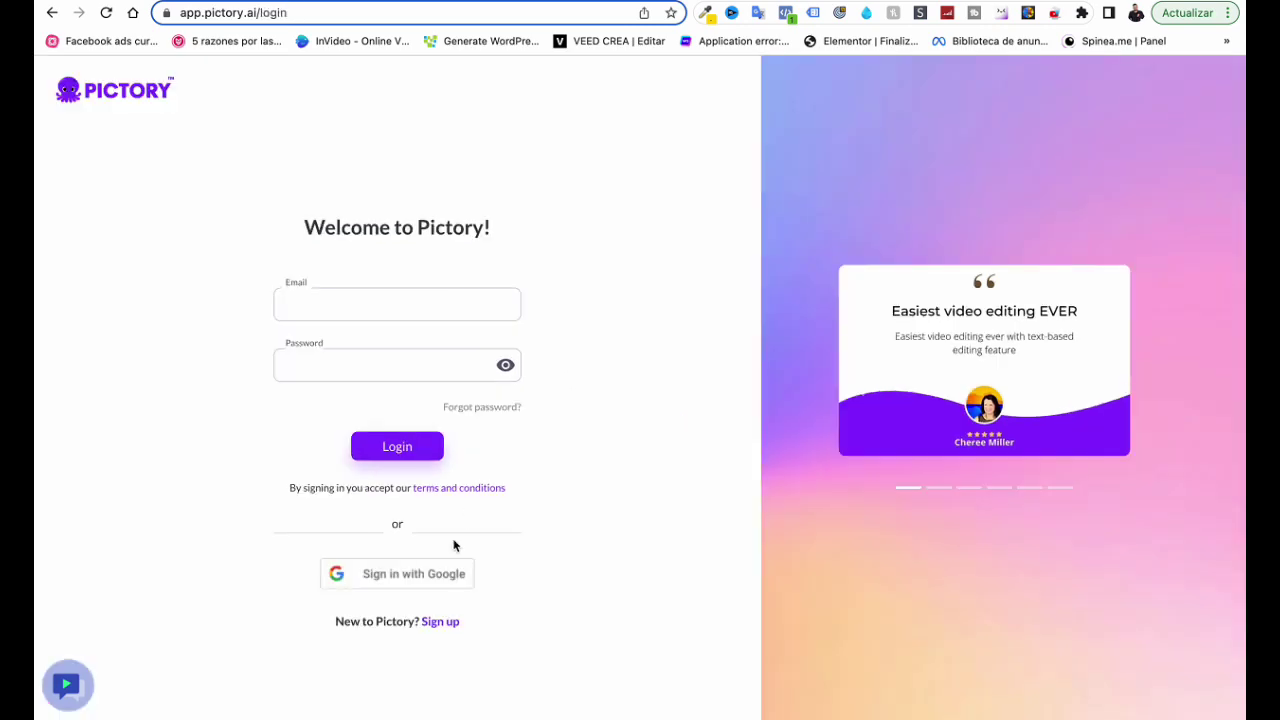
Log in to Pictory and open the Edit Videos using Text input page
left_click(417, 449)
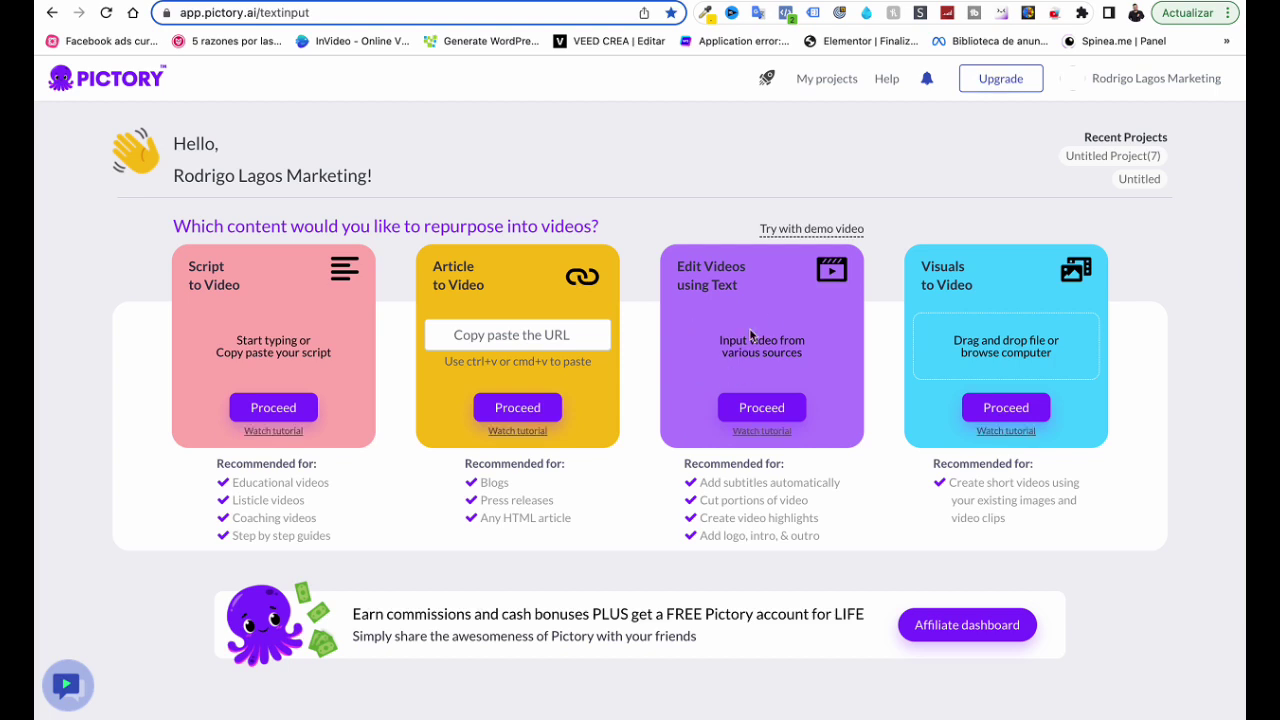
left_click(759, 409)
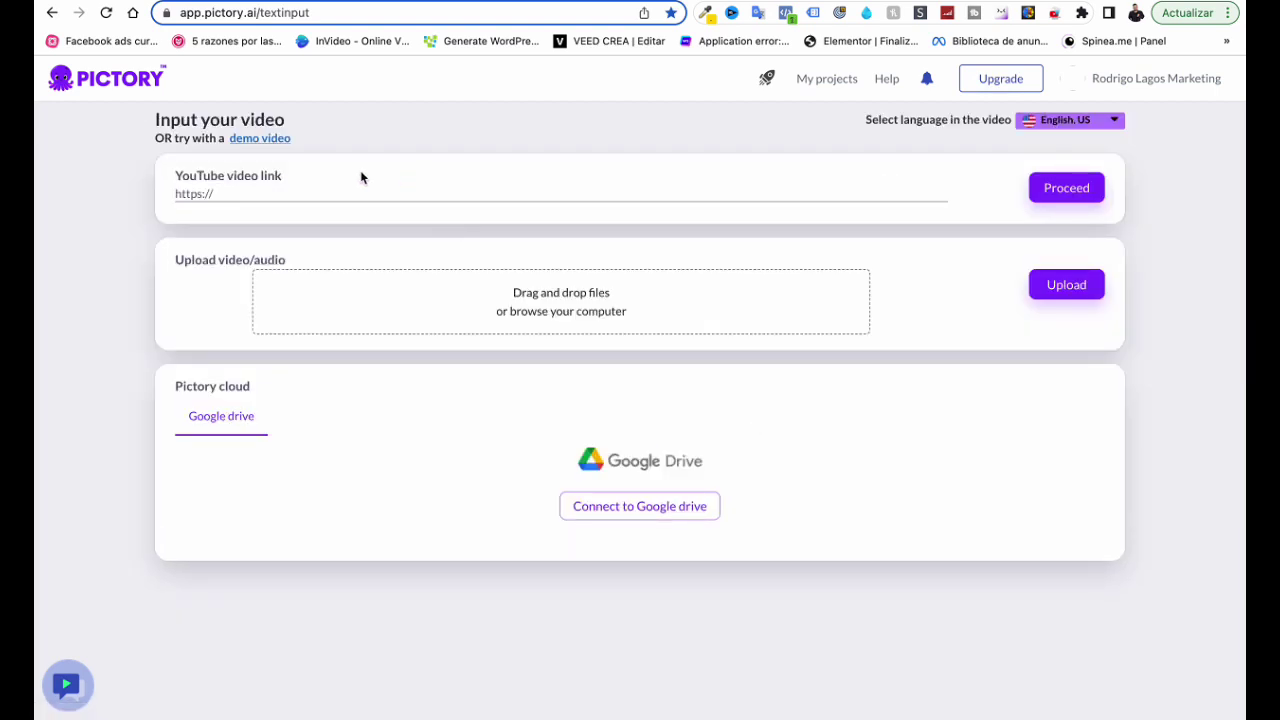
left_click(366, 187)
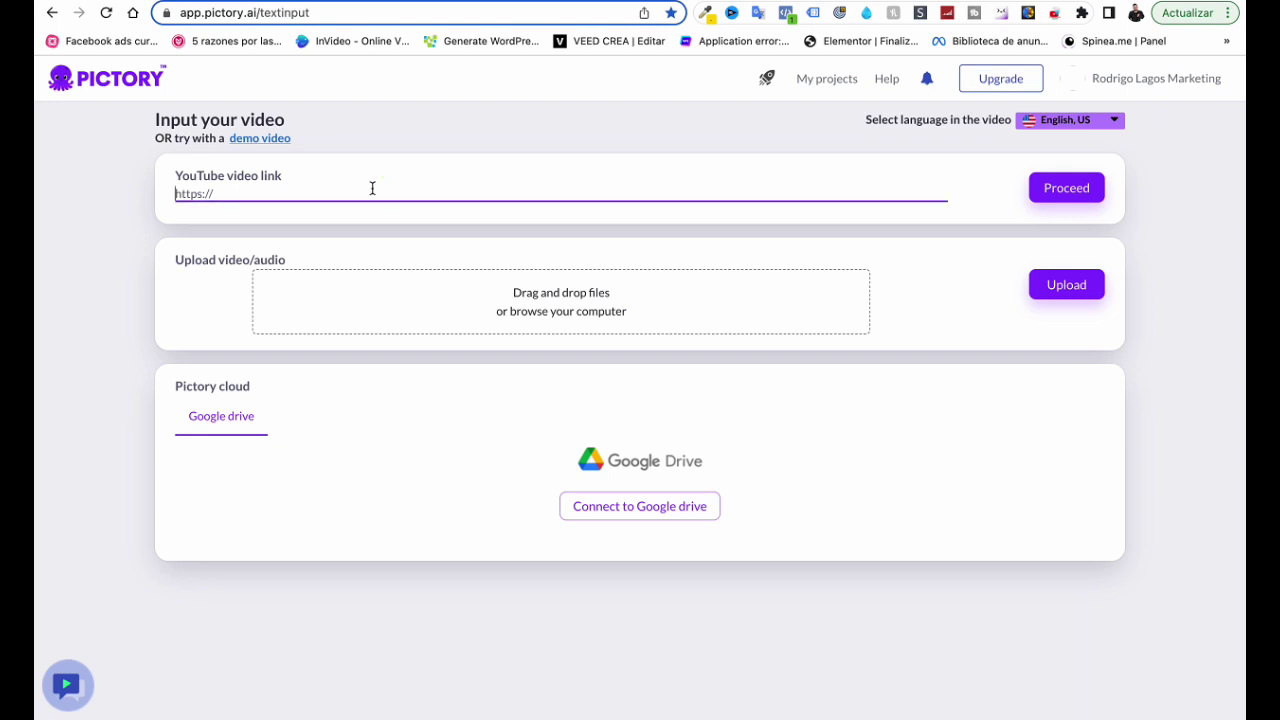
type("https://www.youtube.com/watch?v=TobOsZHjr0k")
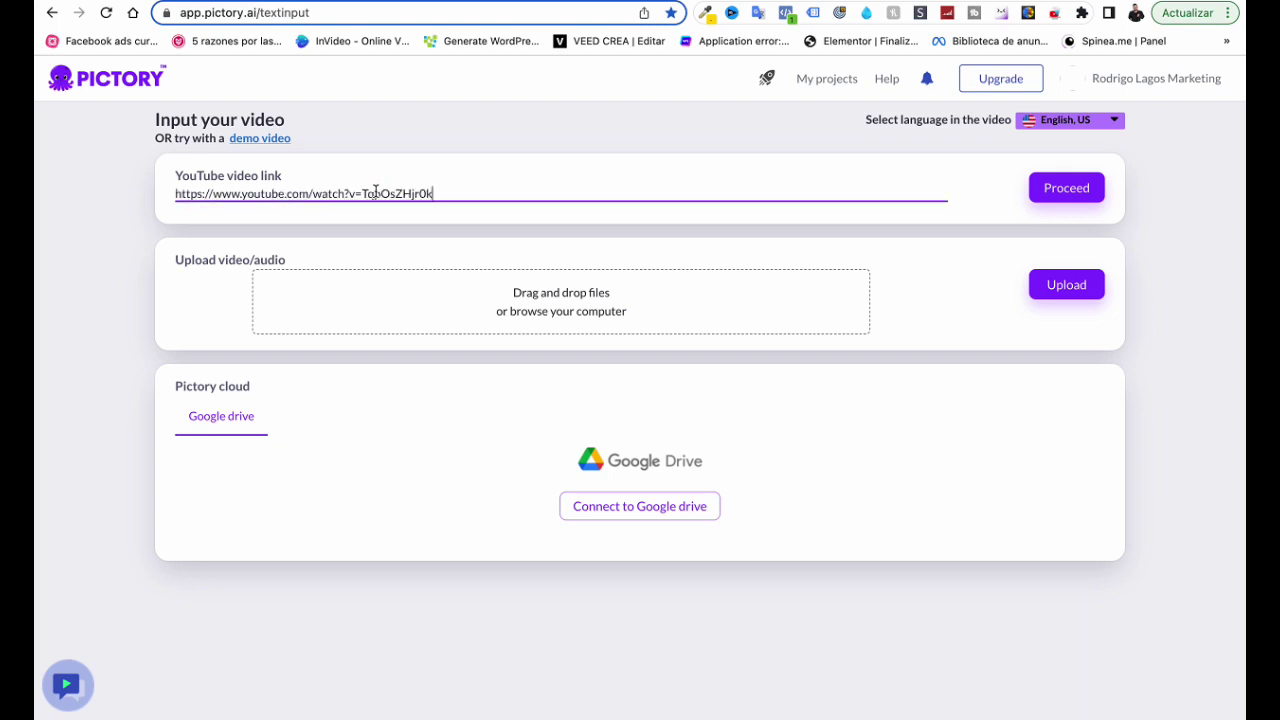
left_click(976, 173)
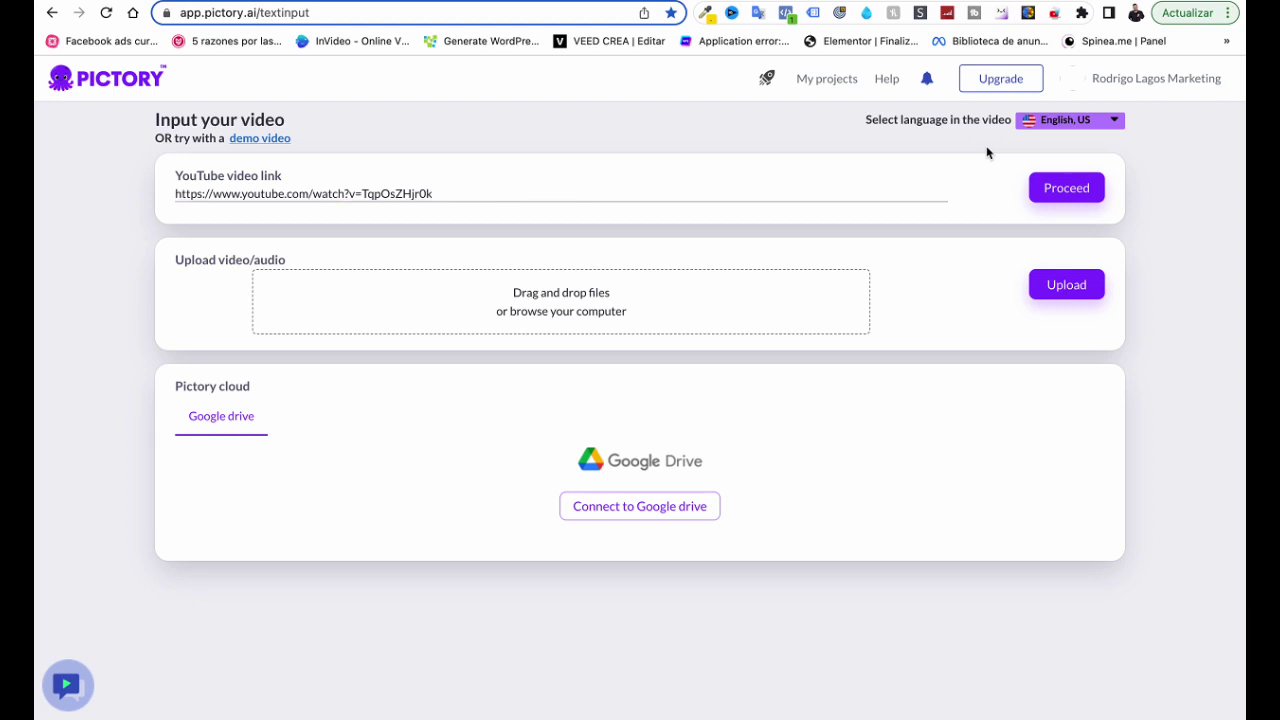
Set the language in the video to Spanish, ES and submit the link for transcription with 1 speaker
left_click(1059, 123)
scroll(1061, 200, "down", 3)
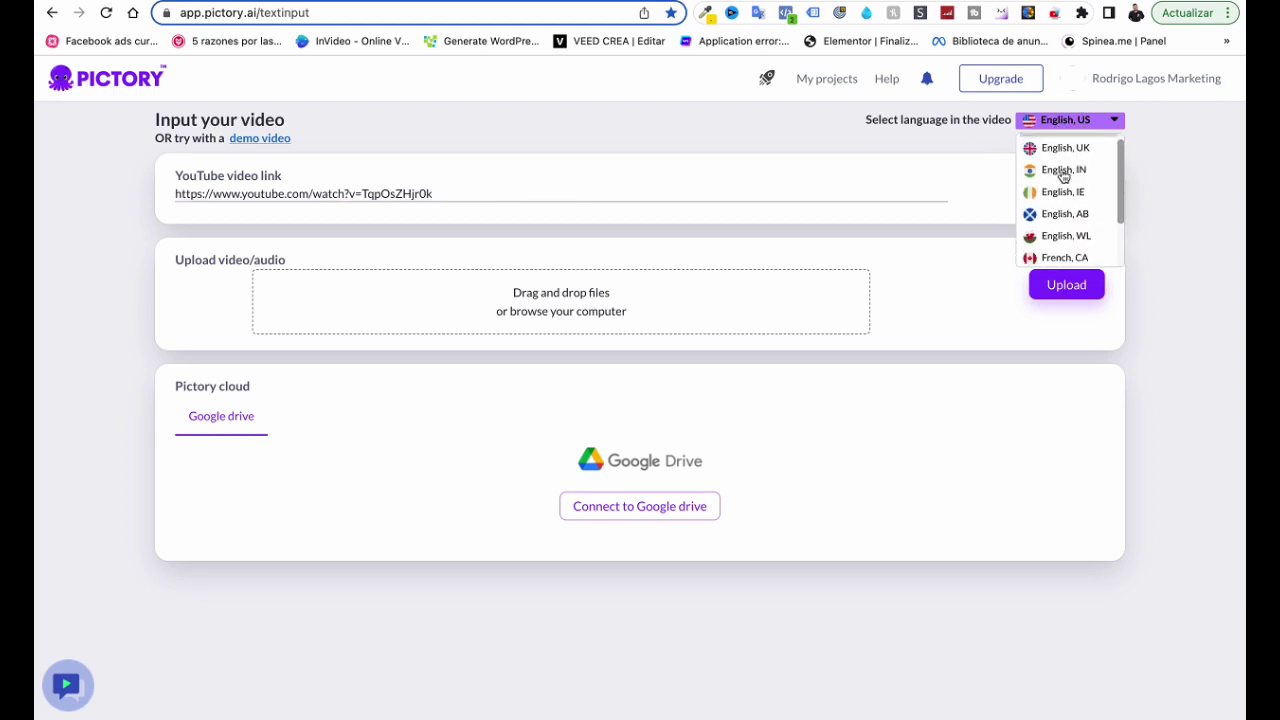
left_click(1060, 224)
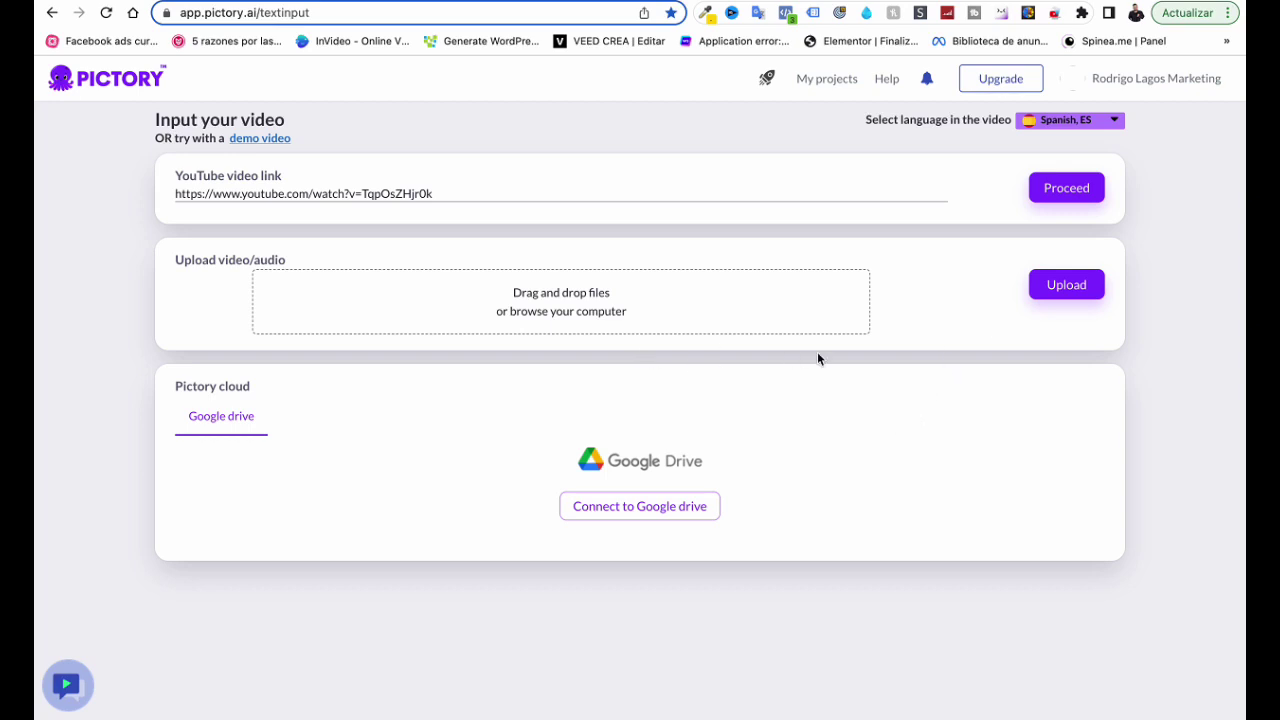
left_click(1067, 190)
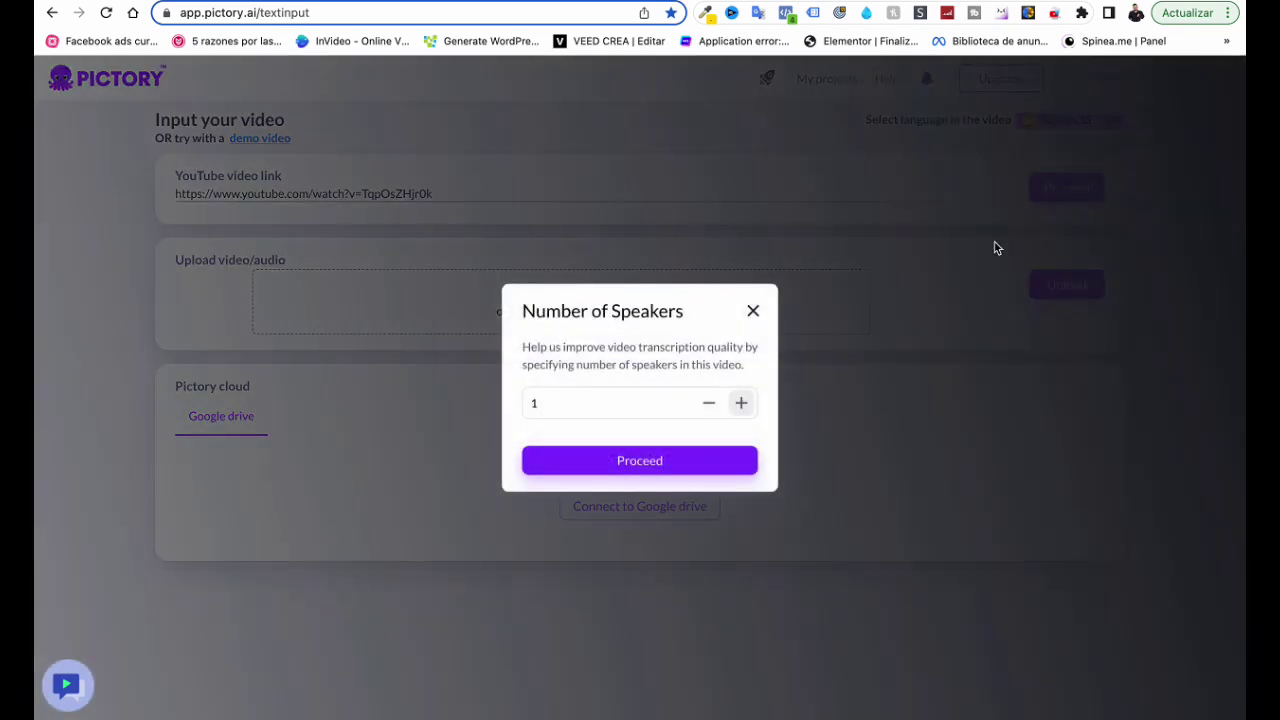
left_click(683, 459)
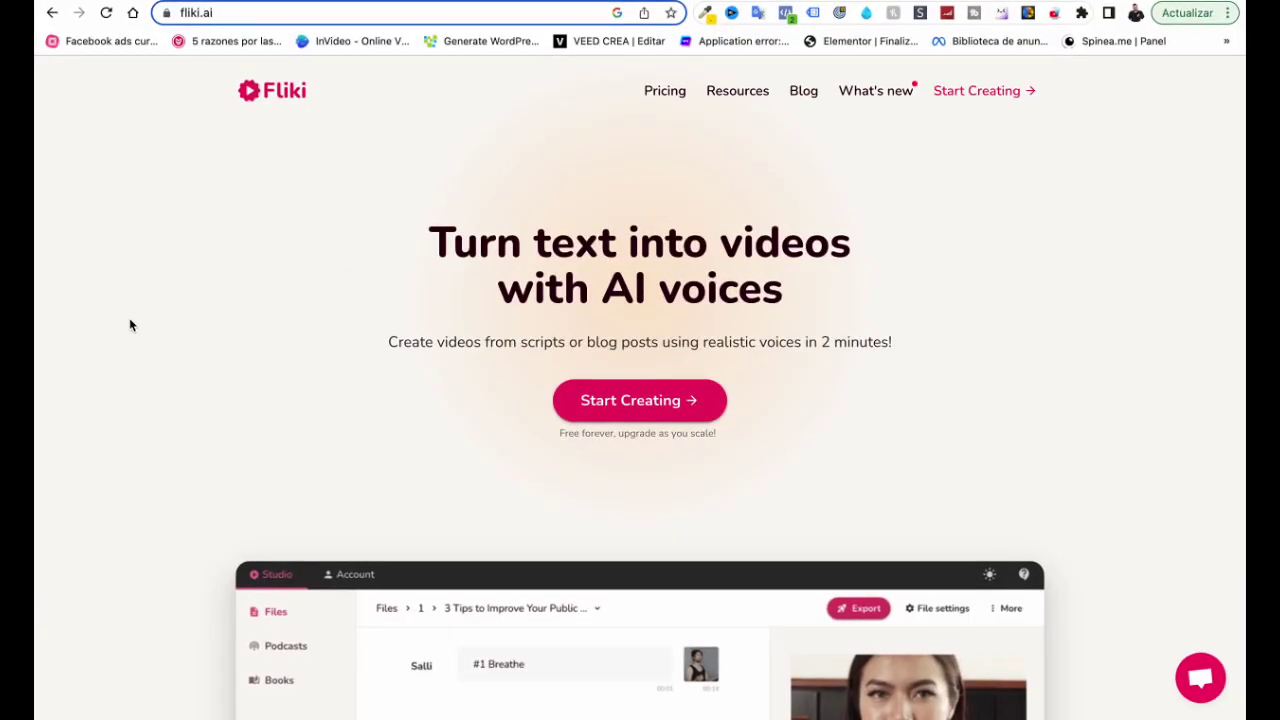
Enter the Fliki studio from its home page and open the sample video about 3 tips to help you lose weight
scroll(100, 340, "down", 1)
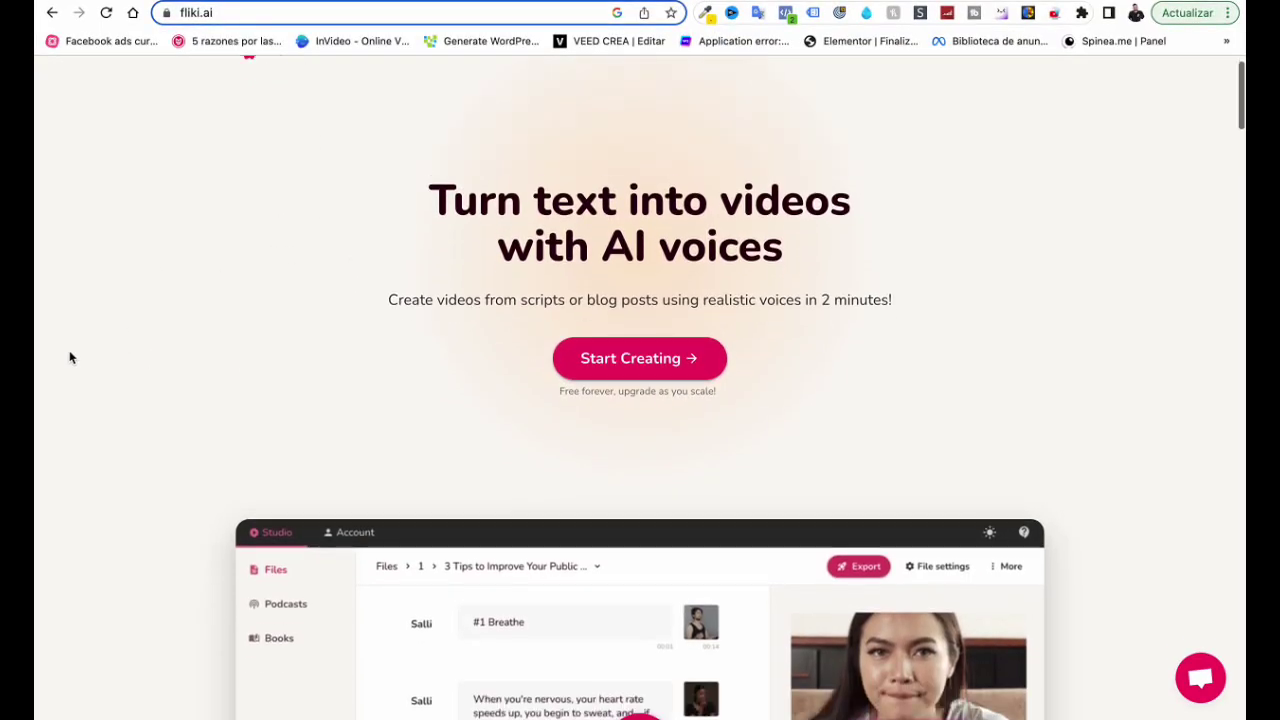
scroll(126, 374, "down", 1)
scroll(127, 374, "up", 2)
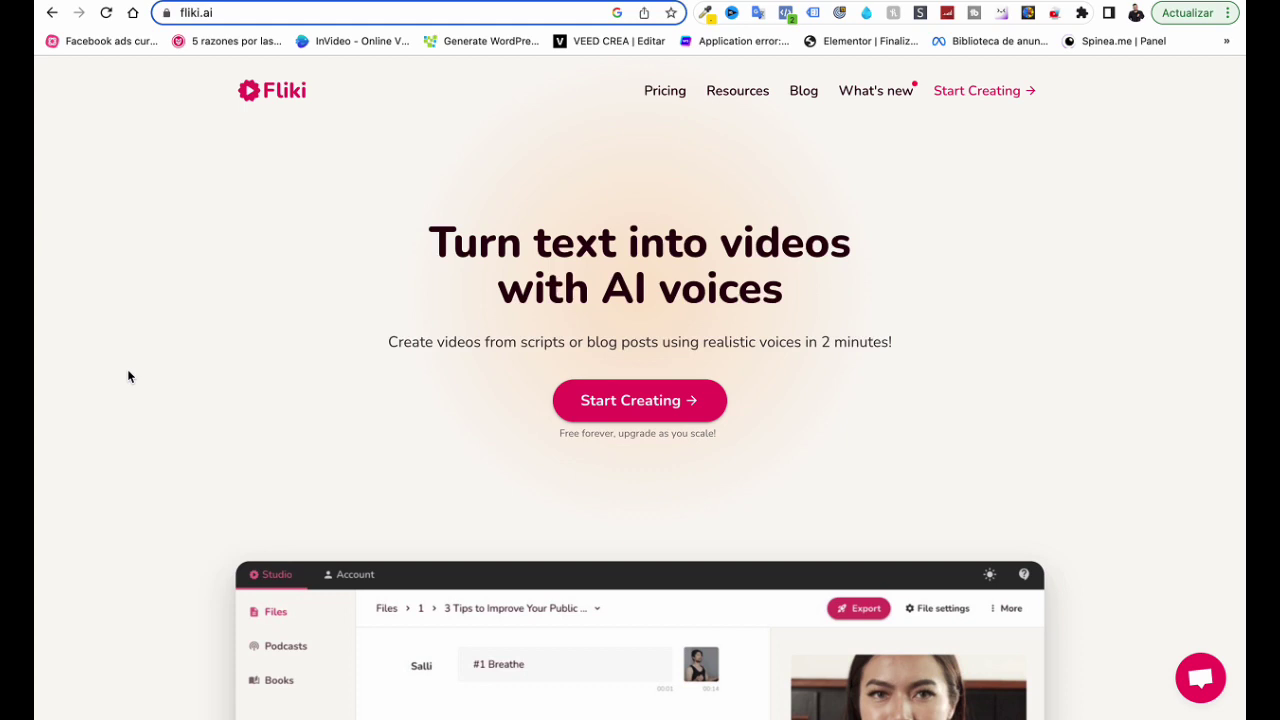
scroll(389, 378, "down", 1)
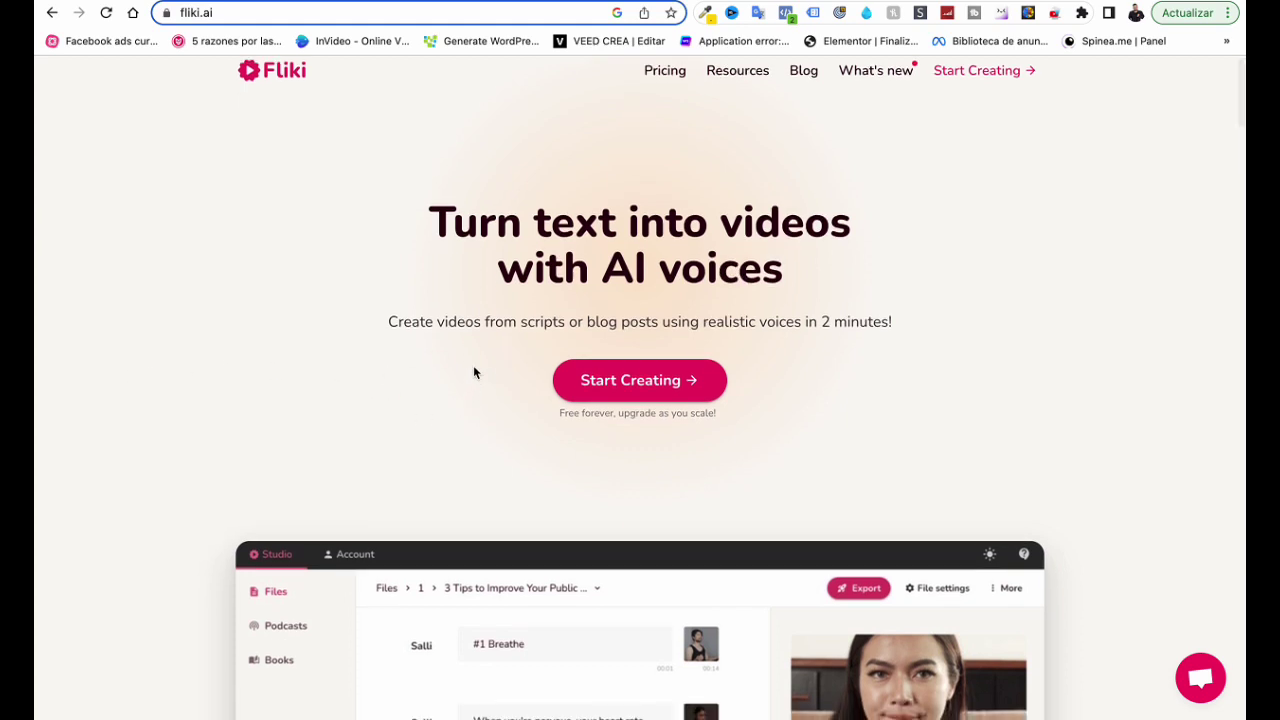
left_click(626, 384)
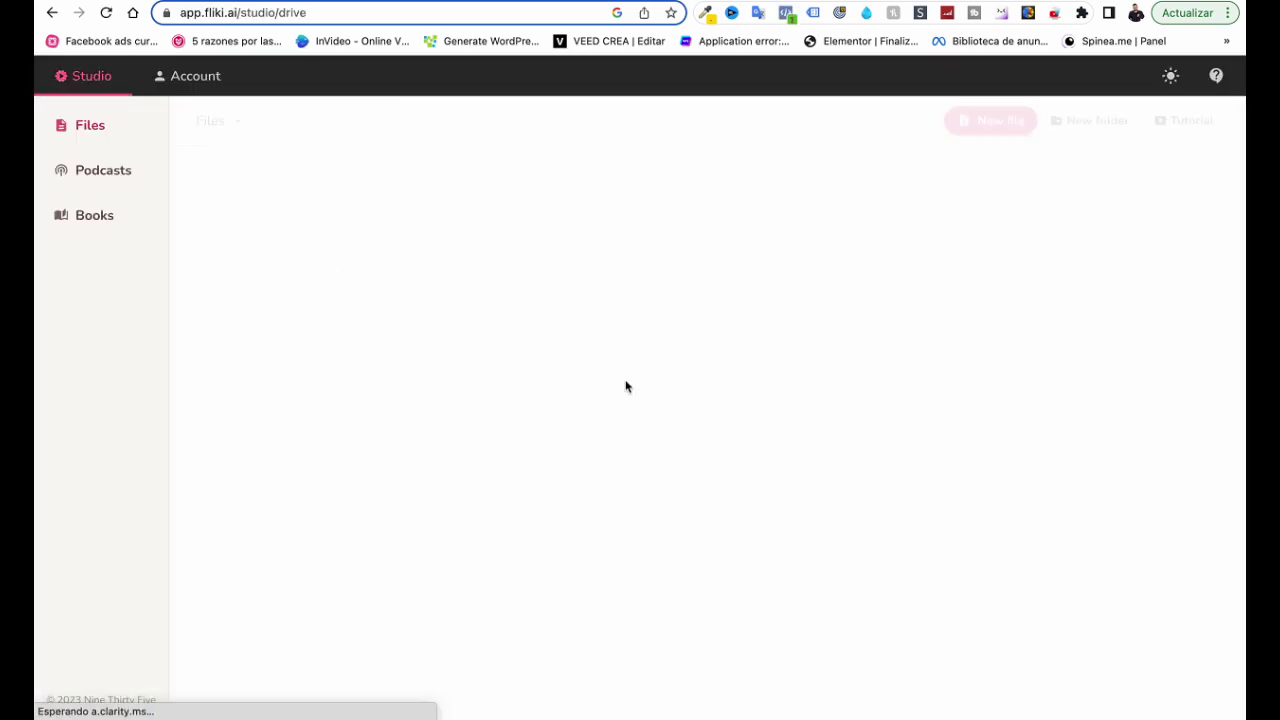
left_click(986, 126)
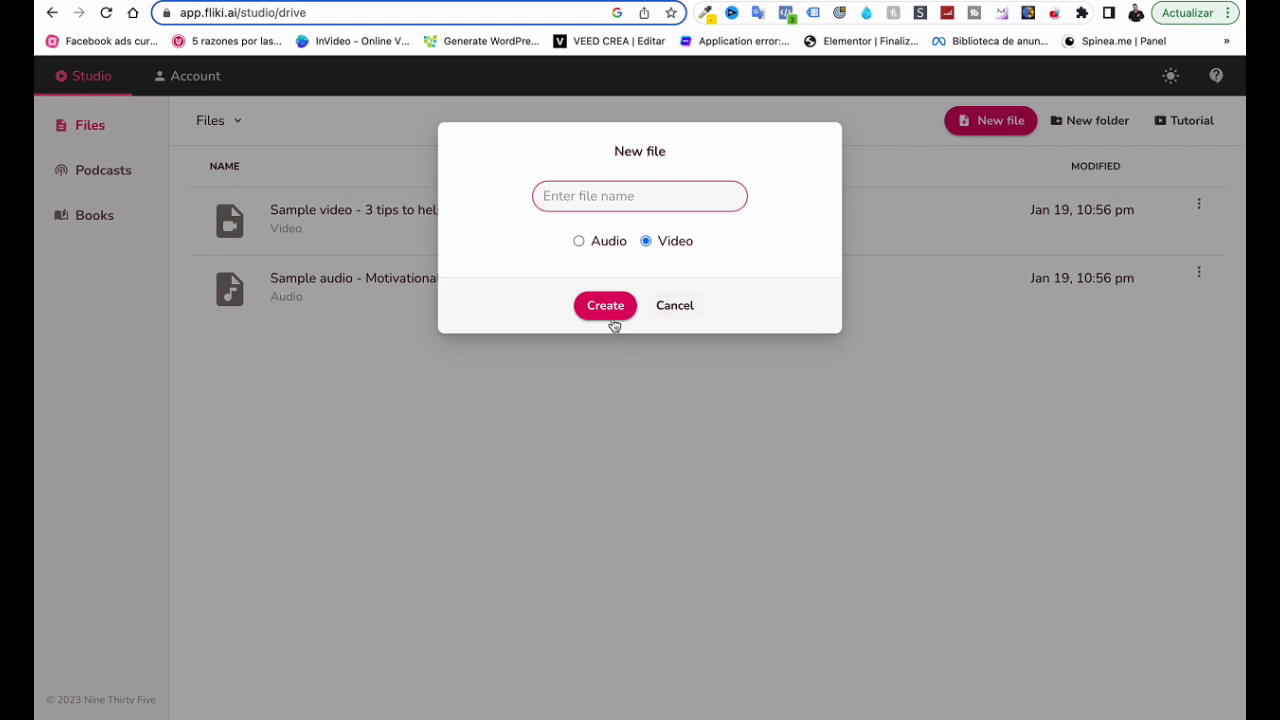
left_click(675, 306)
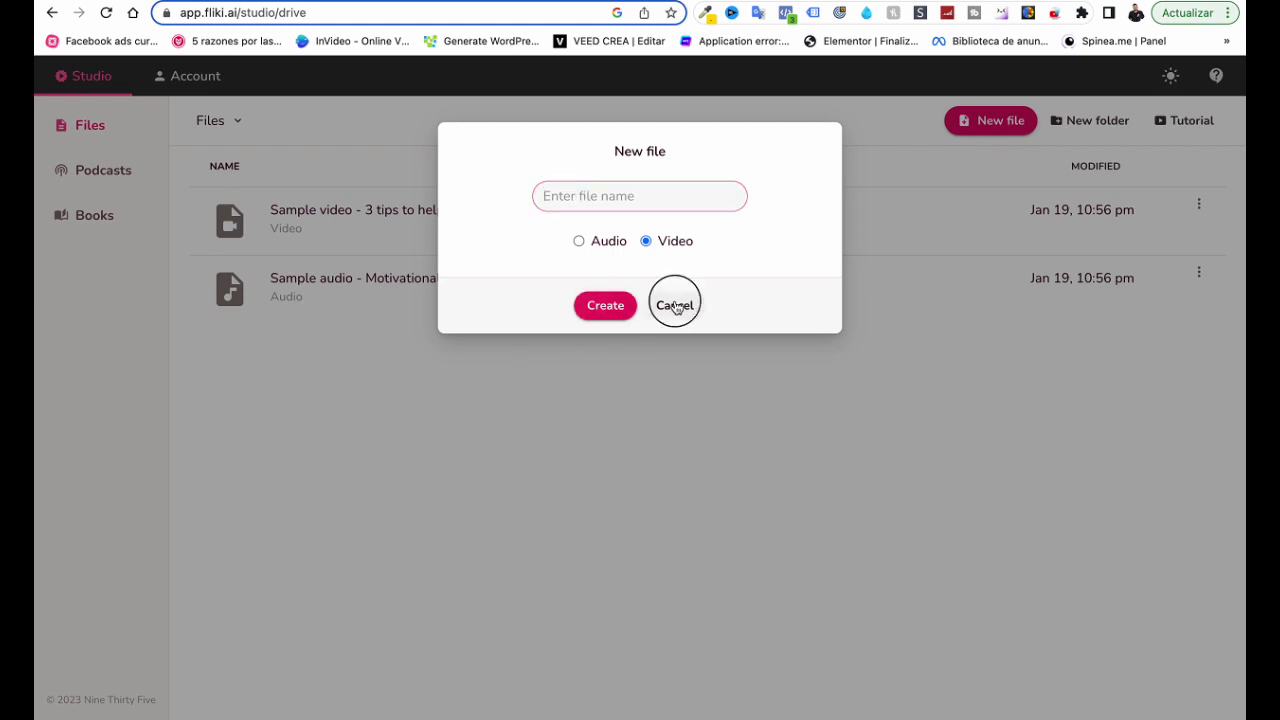
left_click(347, 216)
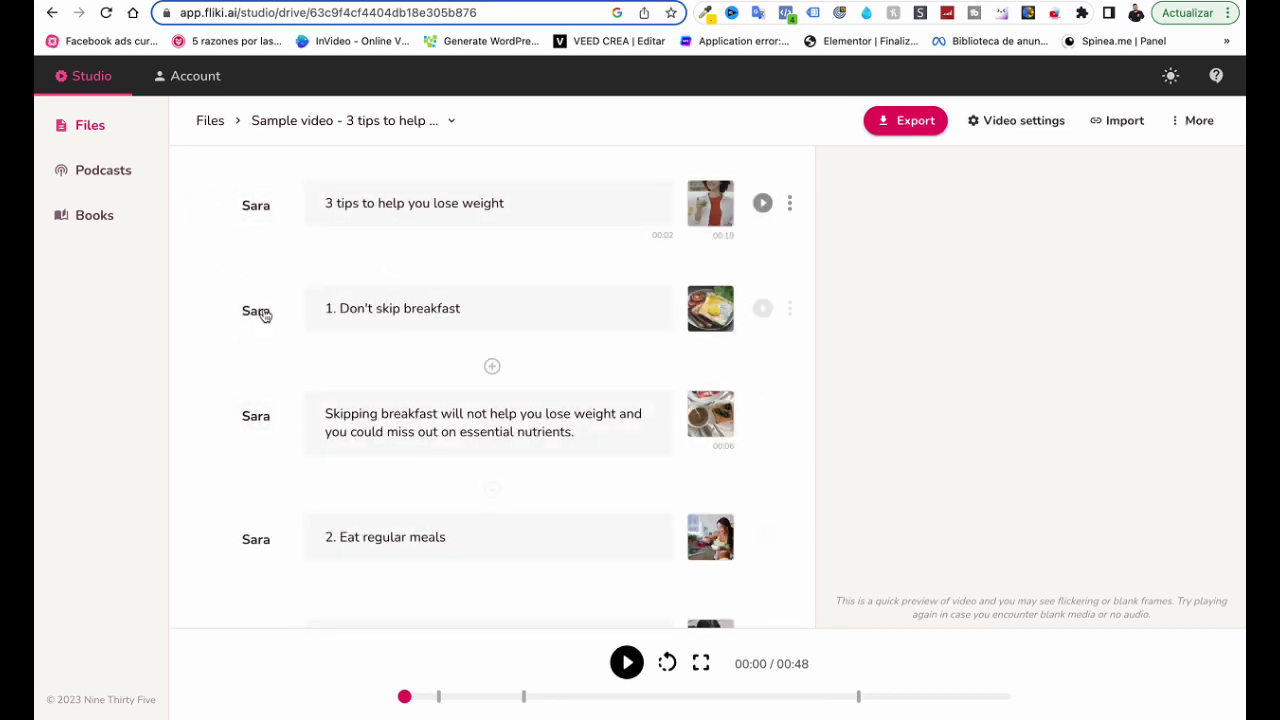
Replace the text of the sample video's first section with the full transcription copied from the Pictory project
left_click(499, 198)
key("super+a")
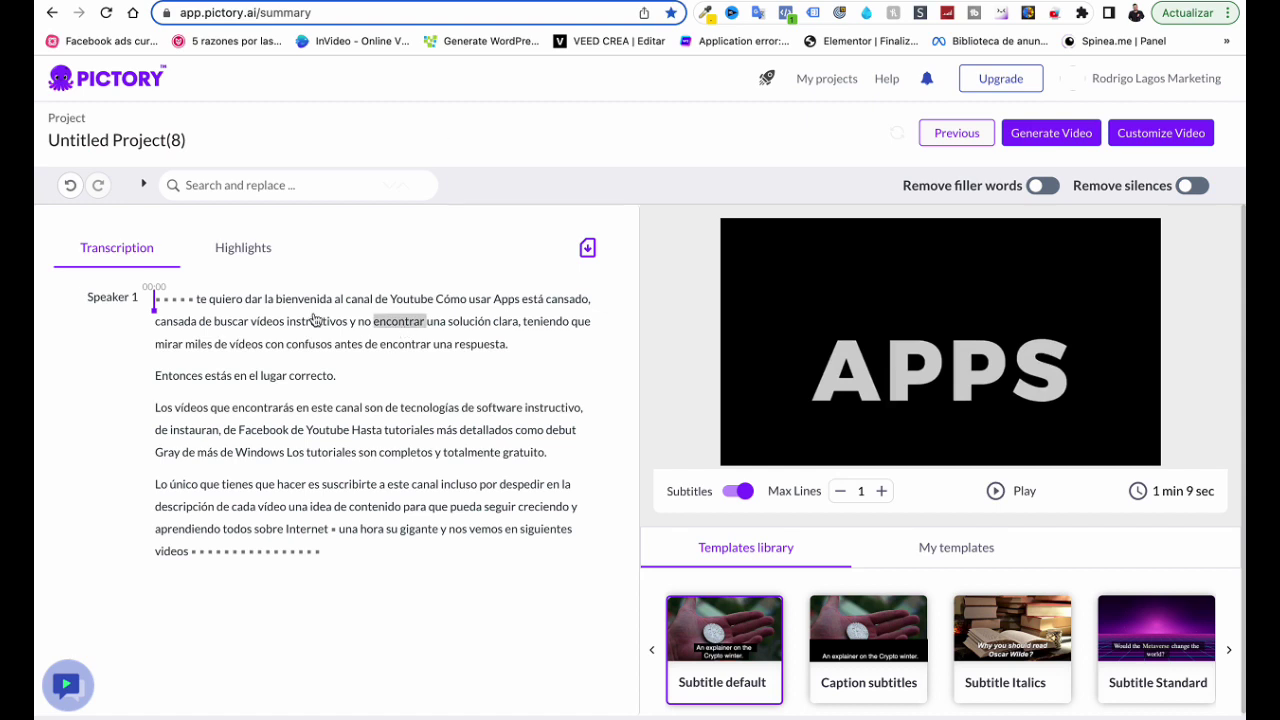
left_click_drag(188, 299, 337, 551)
key("super+m")
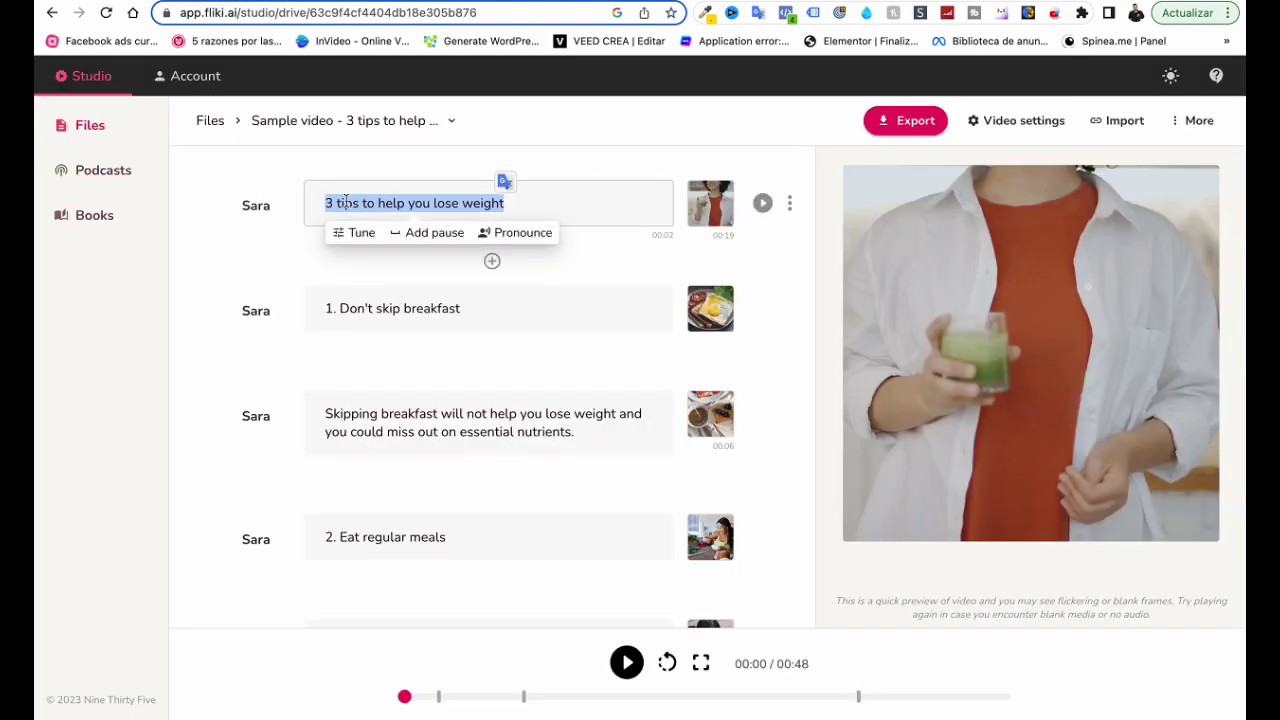
key("super+v")
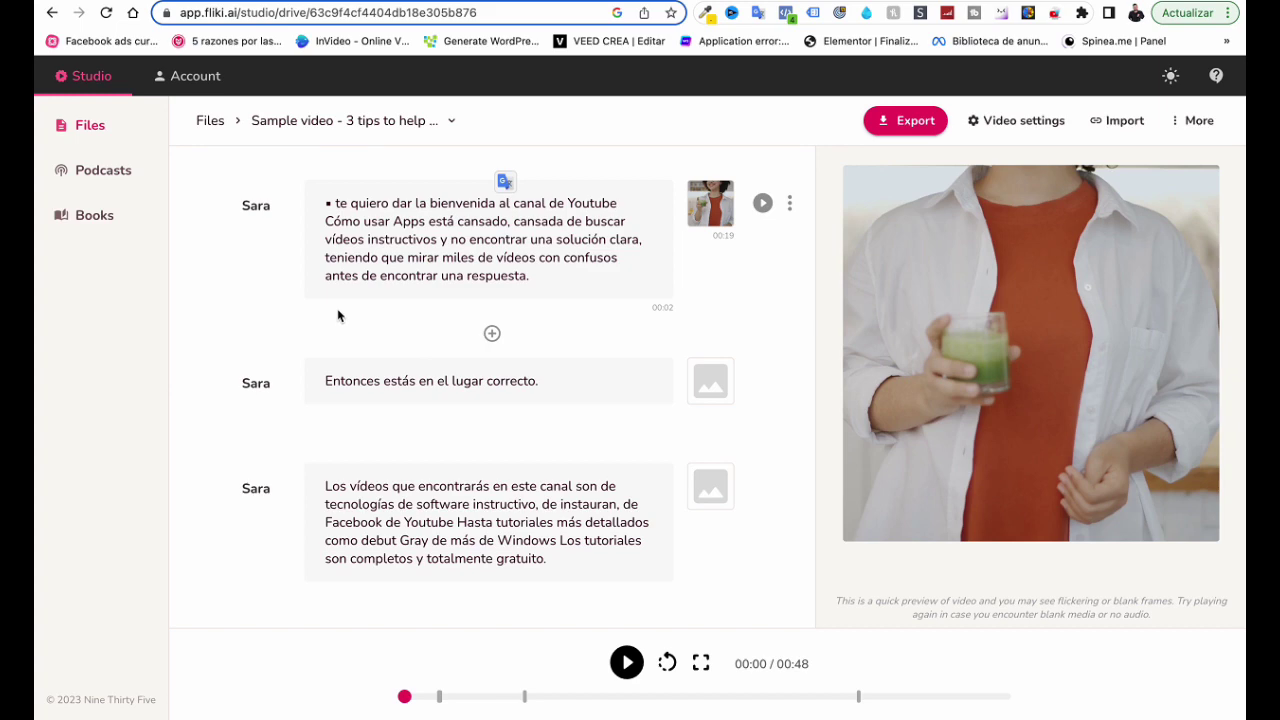
Open the voice selection for the first section and filter the voices by the Spanish language
left_click(790, 203)
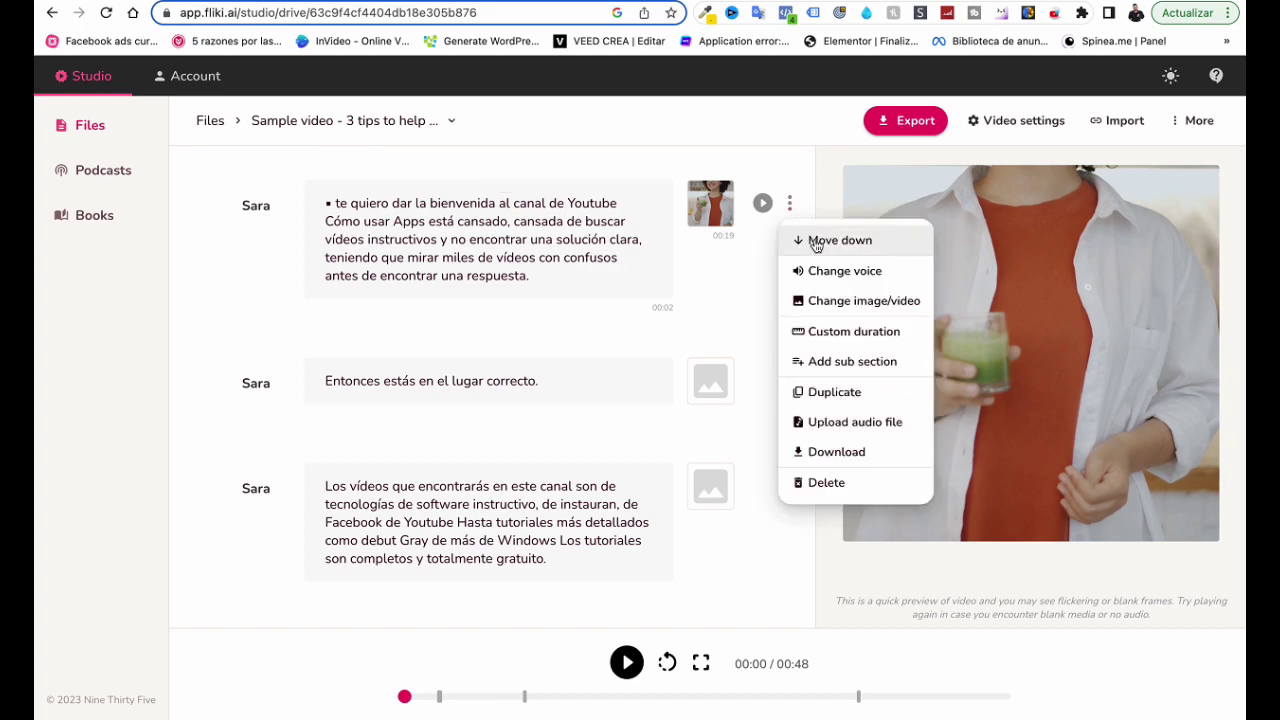
left_click(846, 283)
left_click(360, 216)
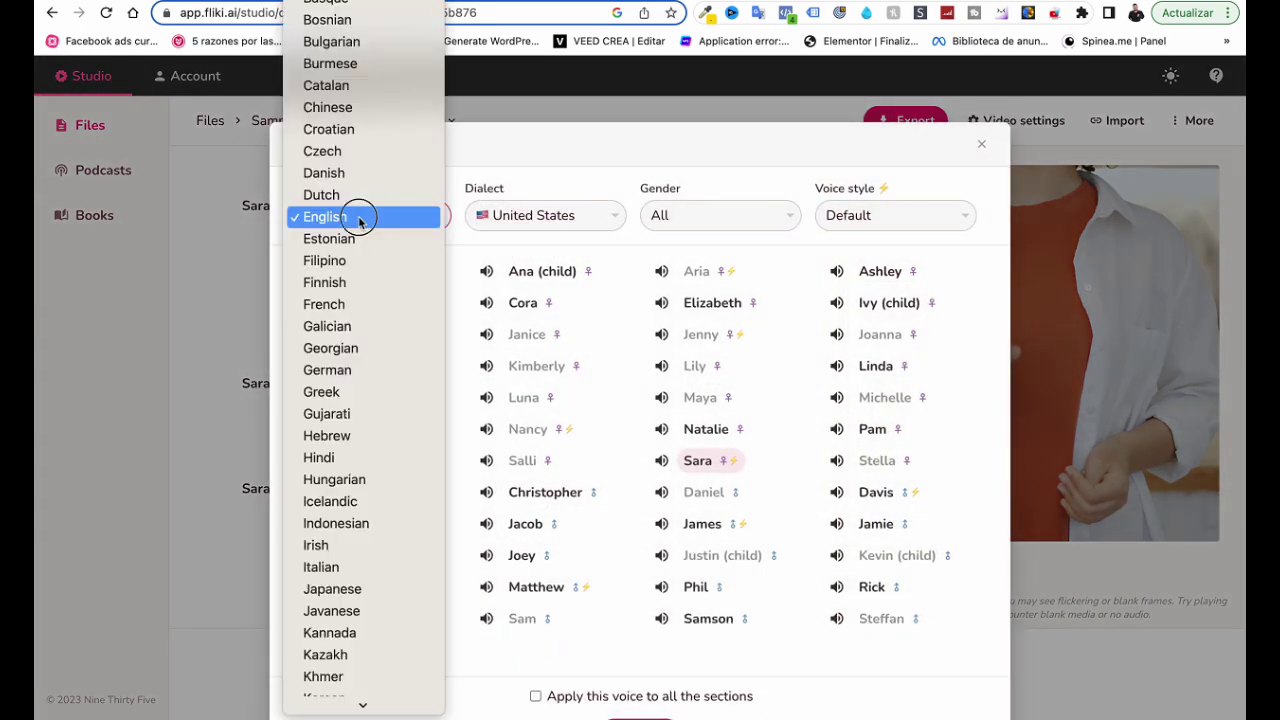
scroll(350, 300, "down", 5)
scroll(351, 209, "up", 3)
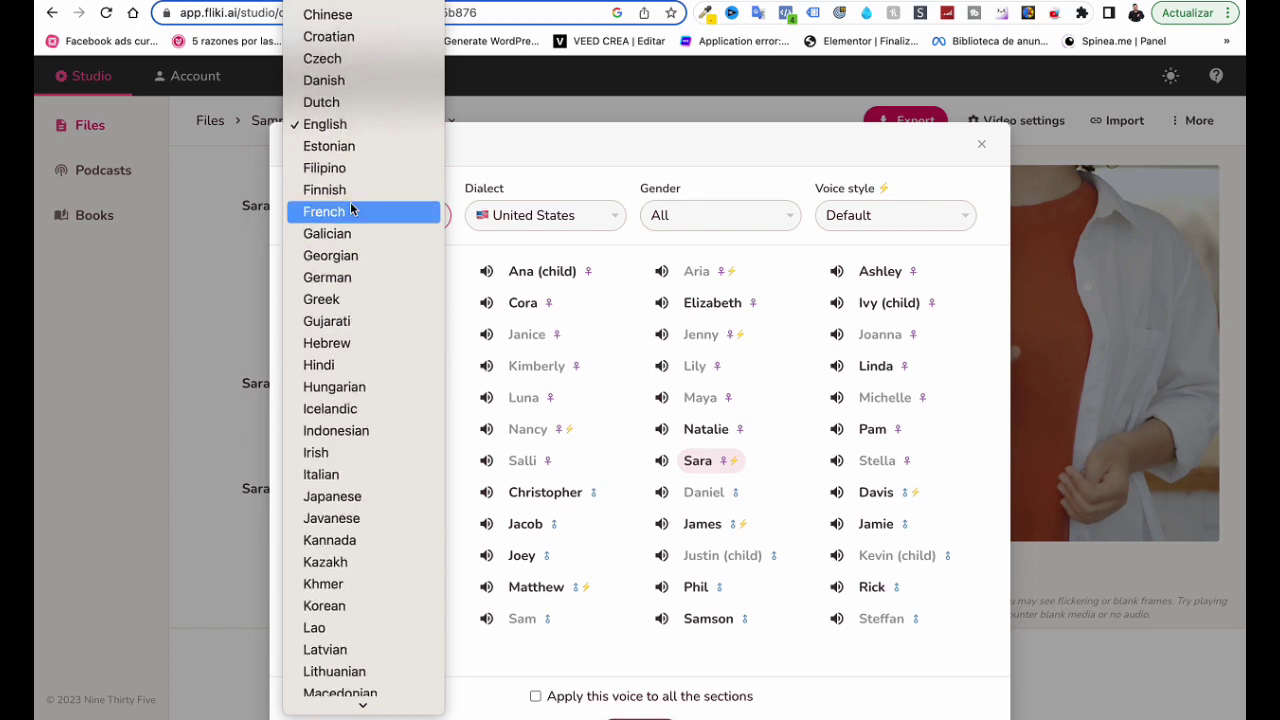
scroll(351, 209, "up", 5)
scroll(302, 114, "down", 1)
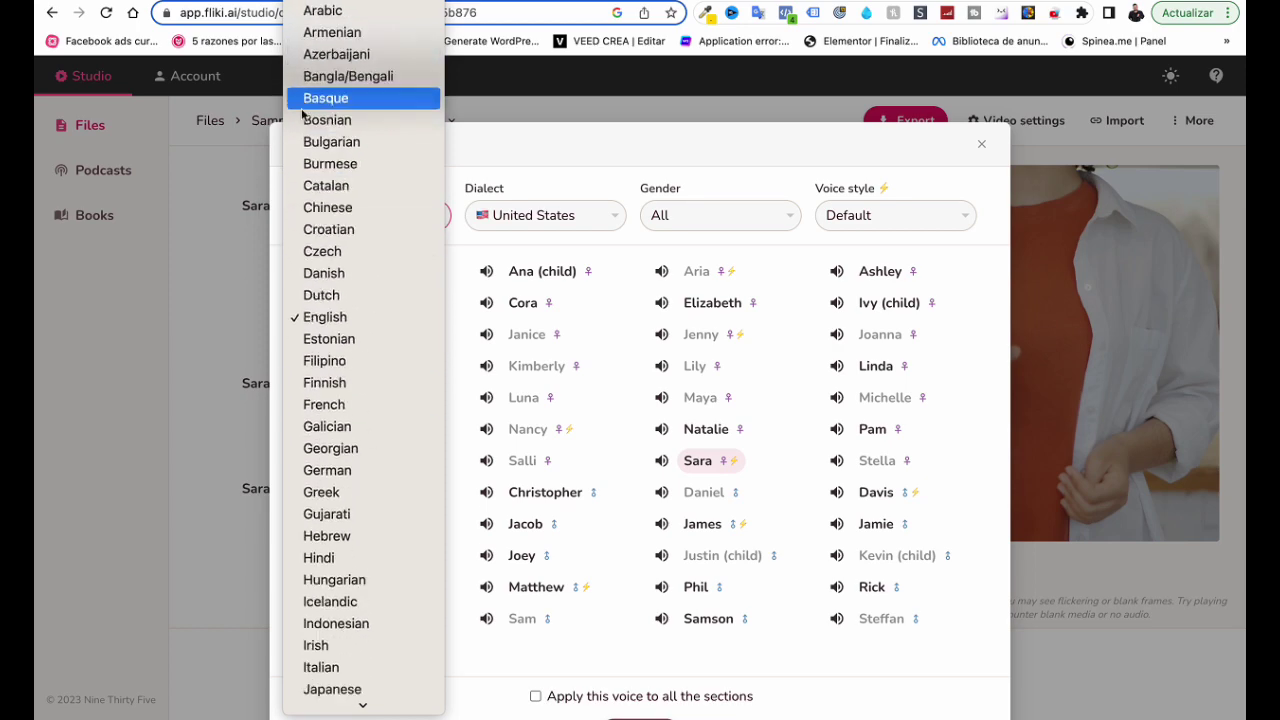
scroll(308, 274, "down", 3)
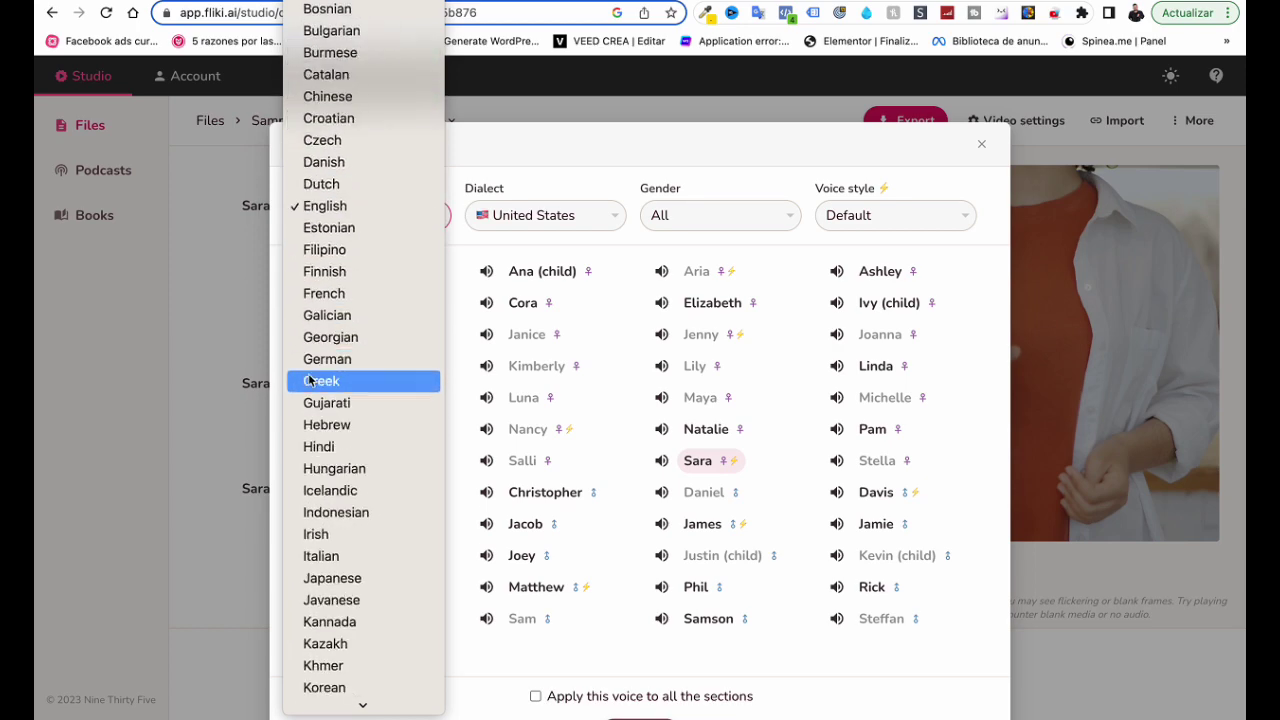
scroll(308, 378, "down", 10)
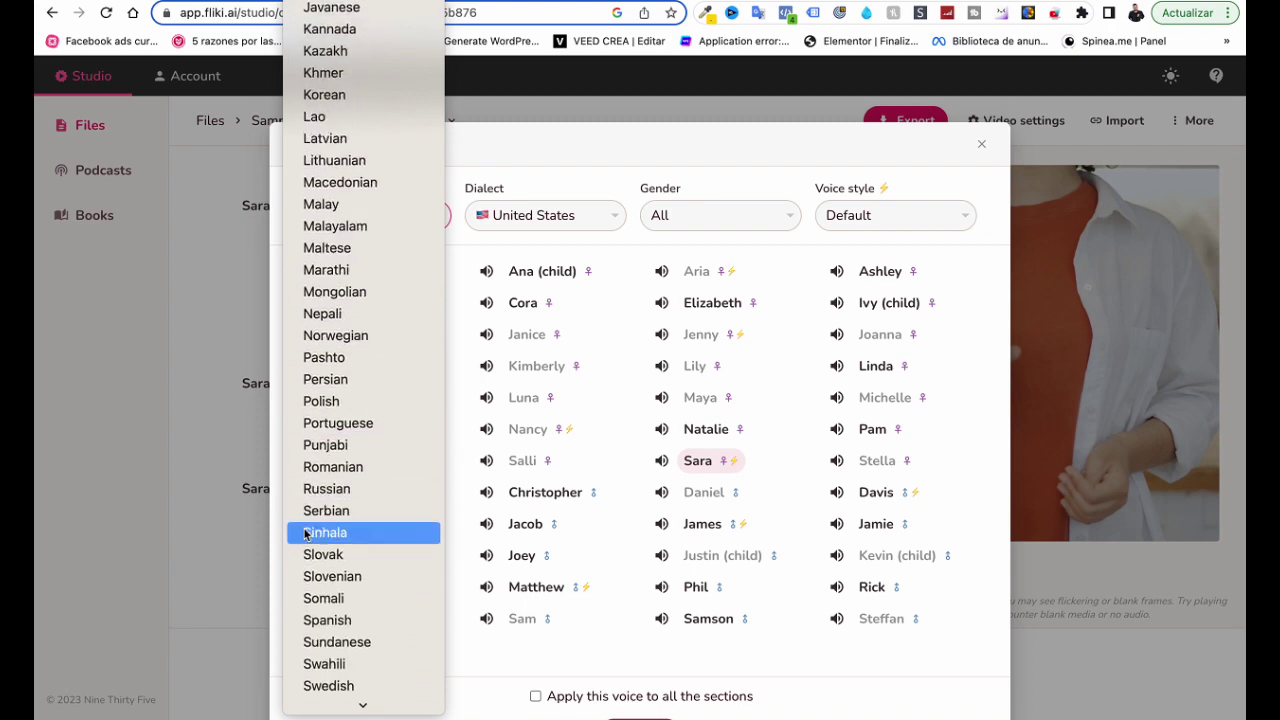
scroll(306, 535, "down", 1)
left_click(312, 582)
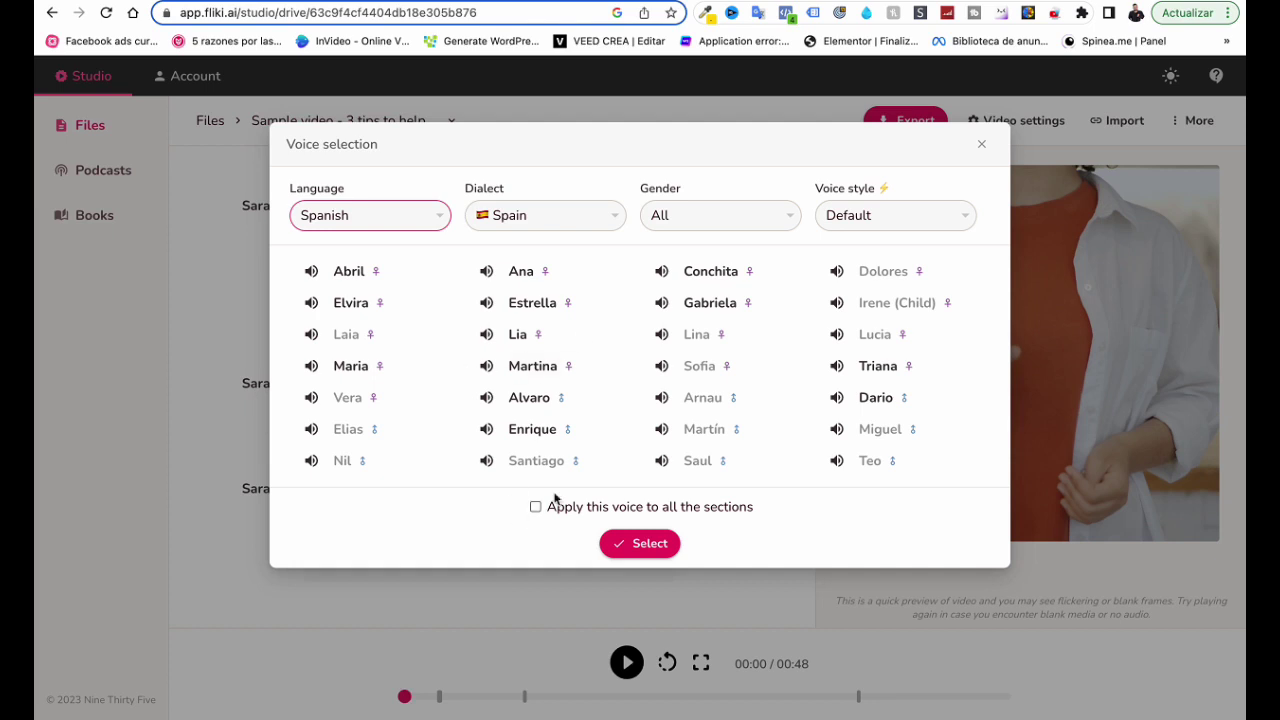
Try the Argentina dialect with the option to apply the voice to all sections, and close the voice selection
left_click(550, 222)
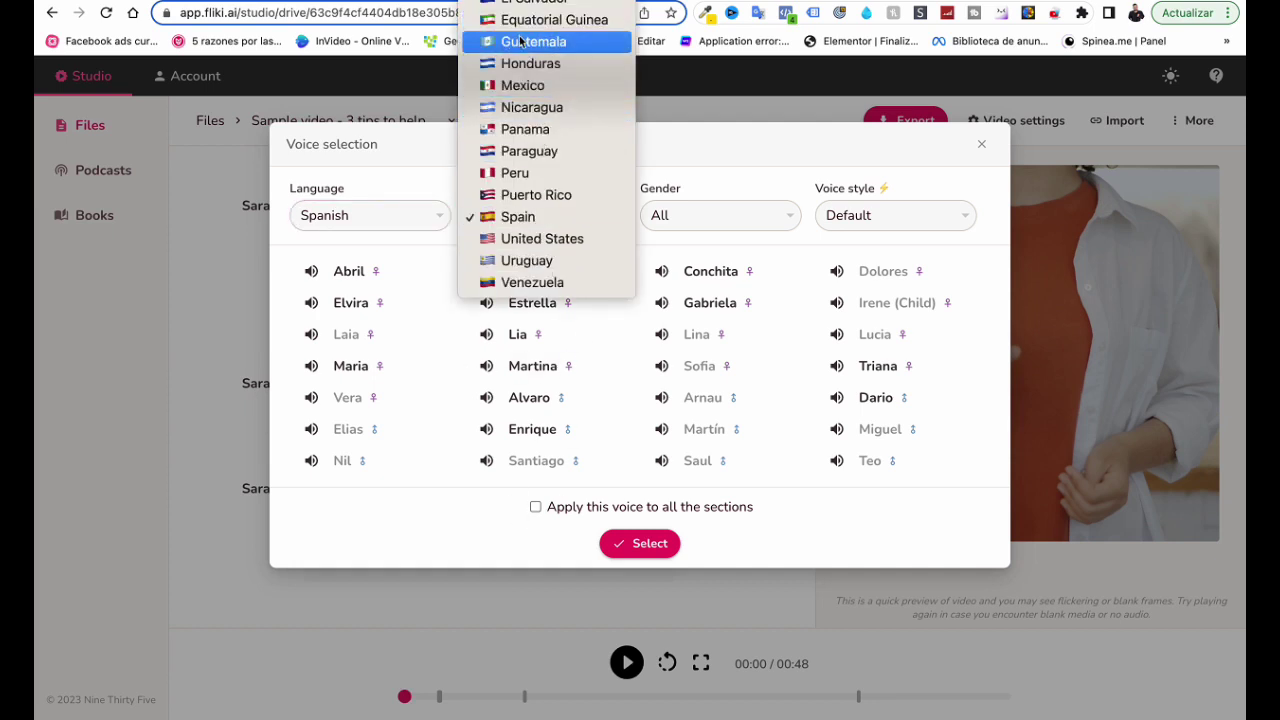
scroll(515, 50, "up", 5)
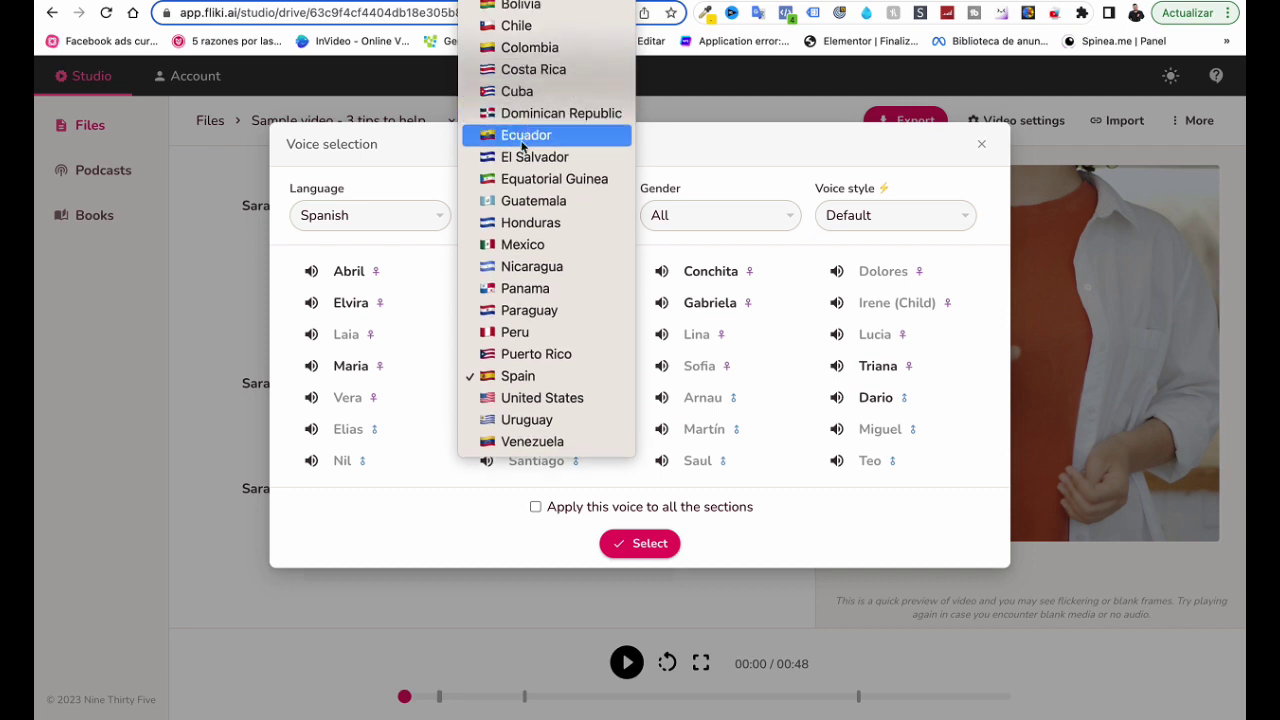
left_click(529, 3)
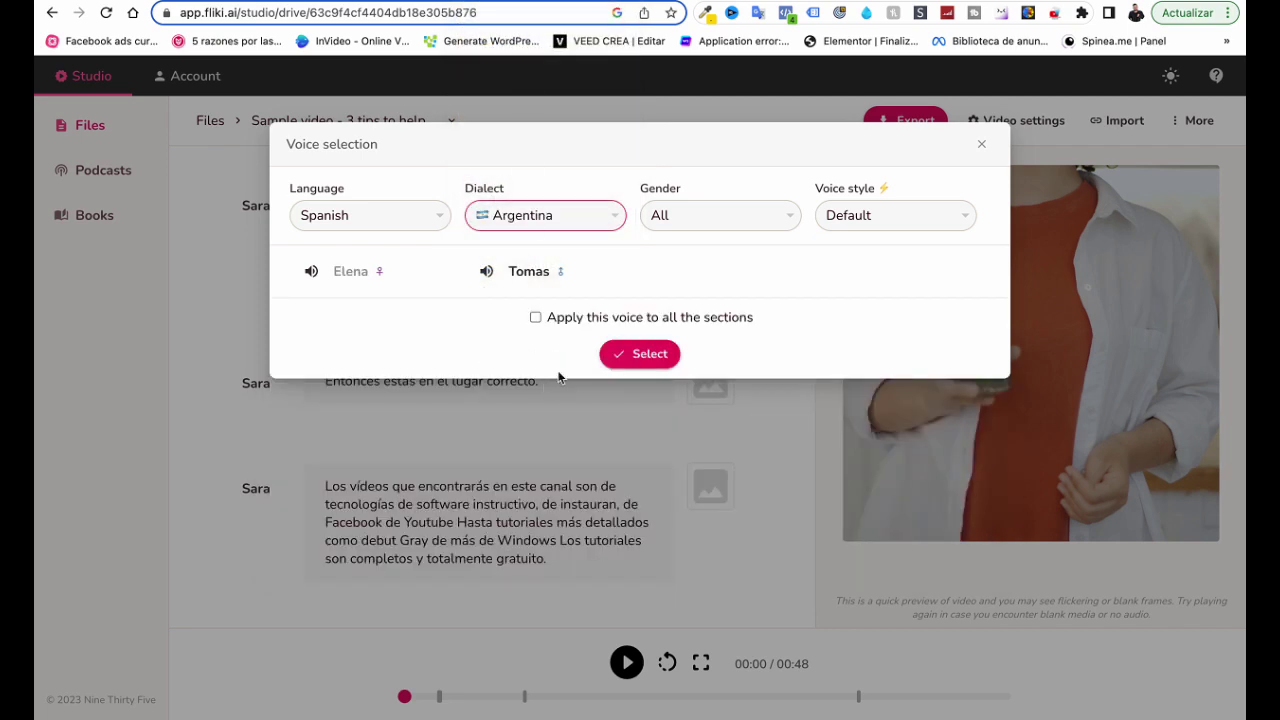
left_click(535, 317)
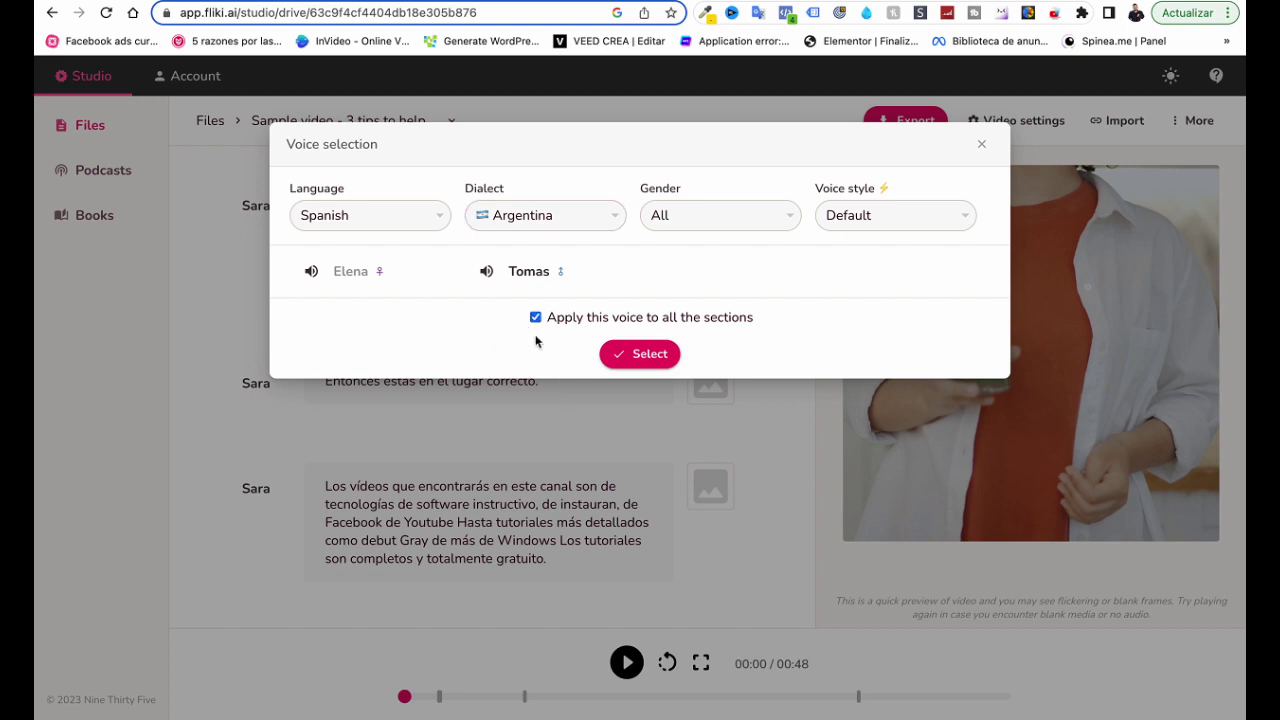
left_click(535, 317)
left_click(981, 145)
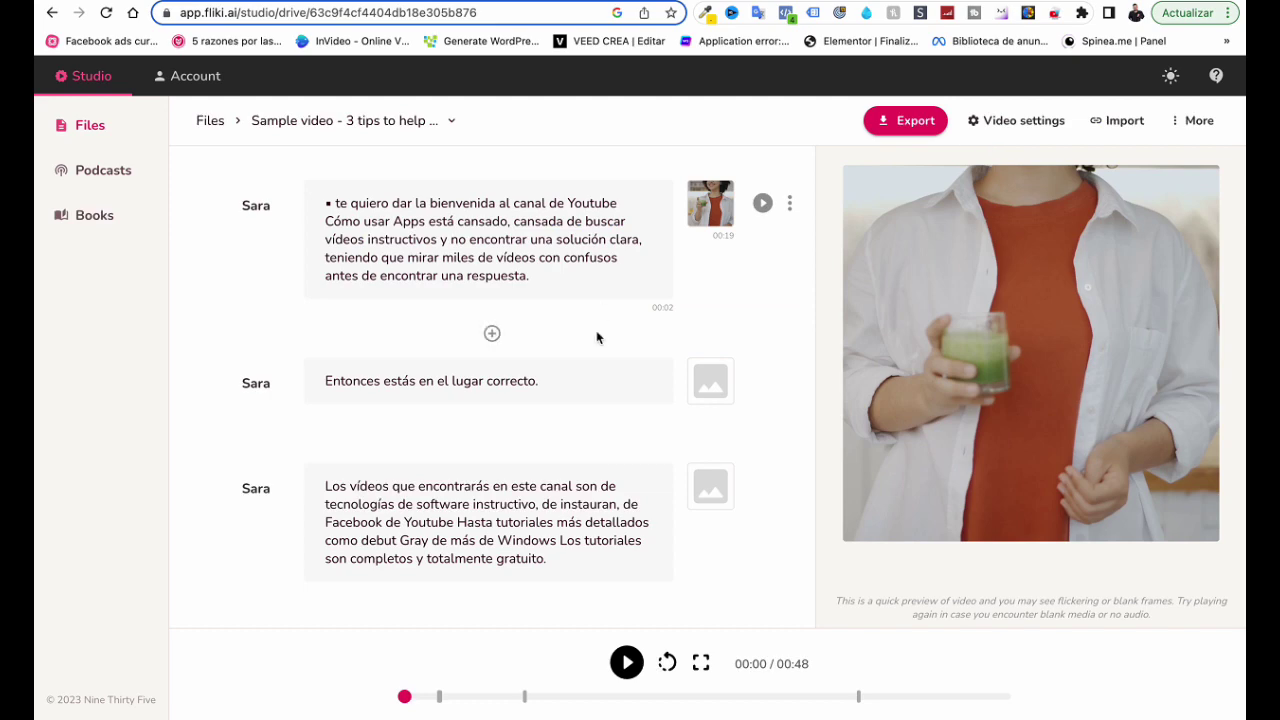
scroll(596, 330, "down", 3)
scroll(749, 342, "down", 4)
scroll(223, 451, "up", 6)
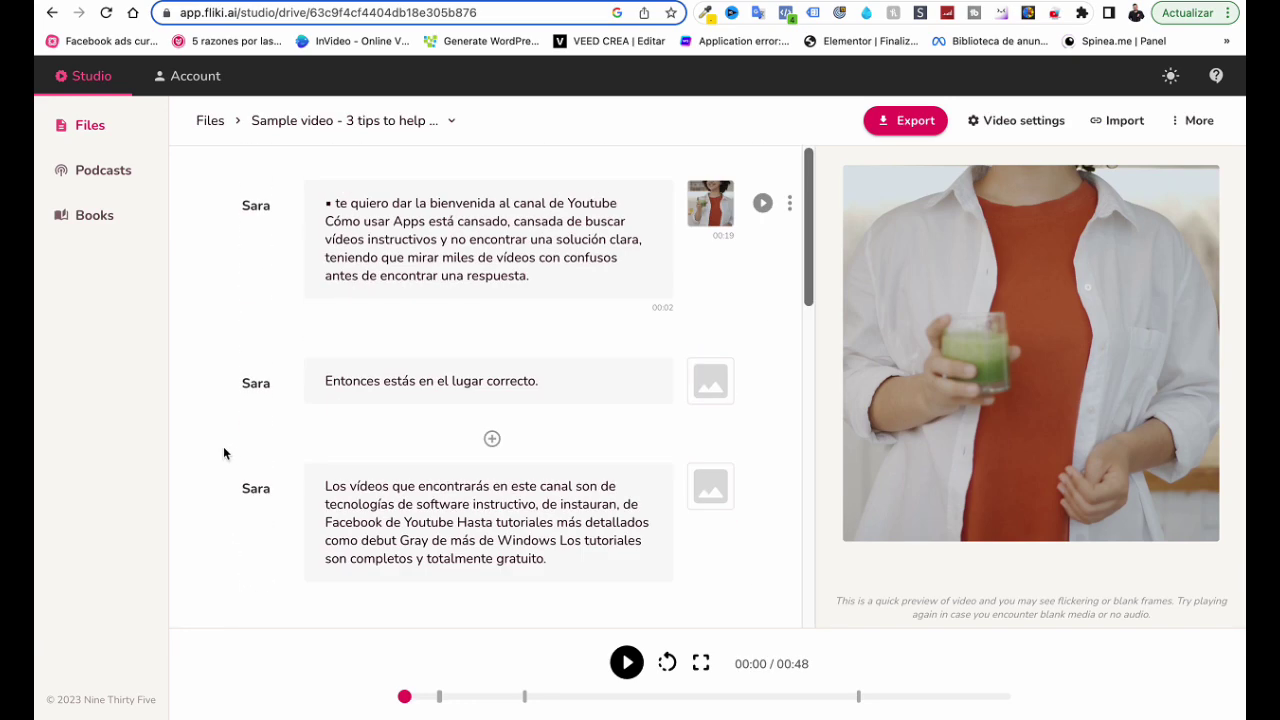